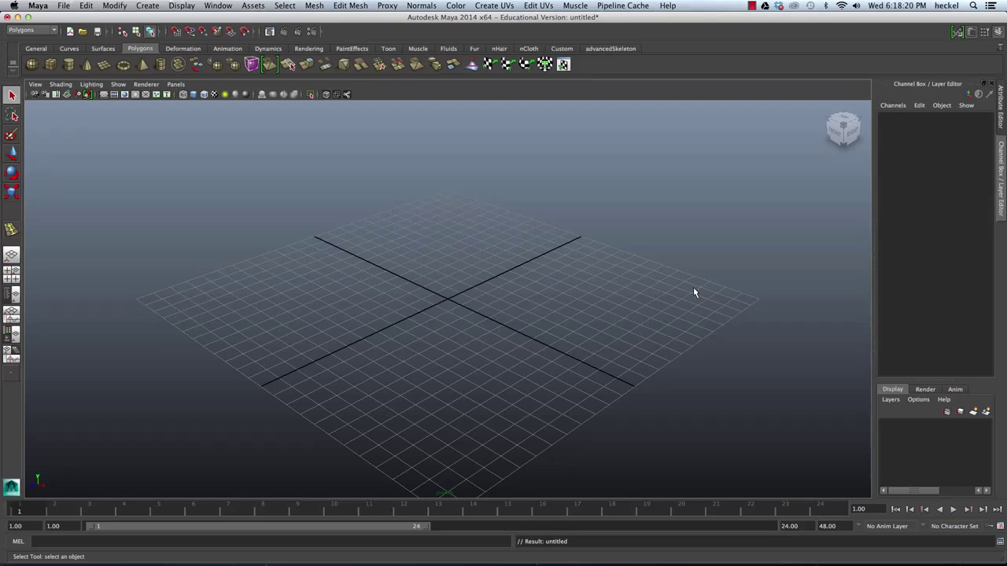
Open the Start.mb scene from the Character 1 - Cat project's scenes folder
left_click(63, 5)
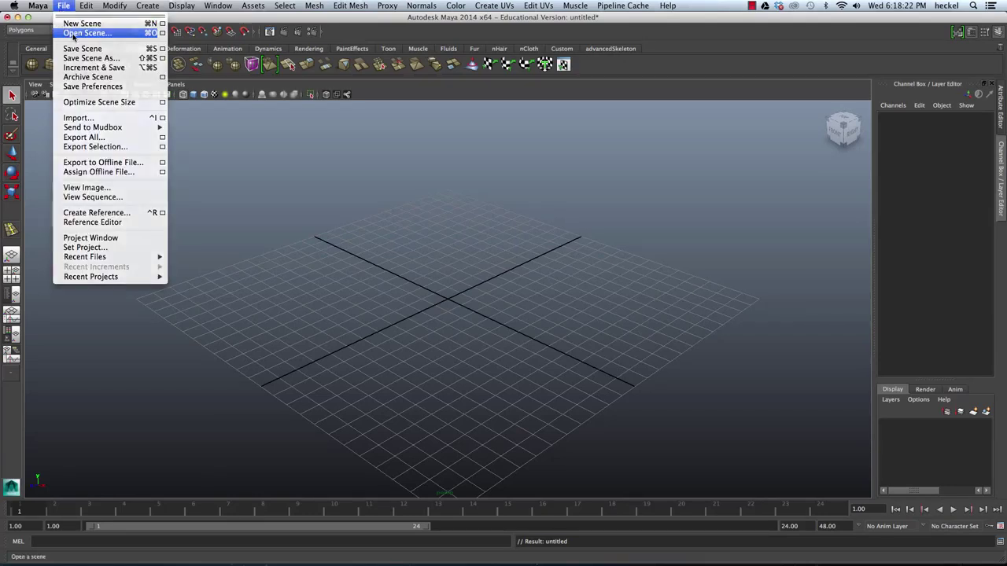
left_click(74, 34)
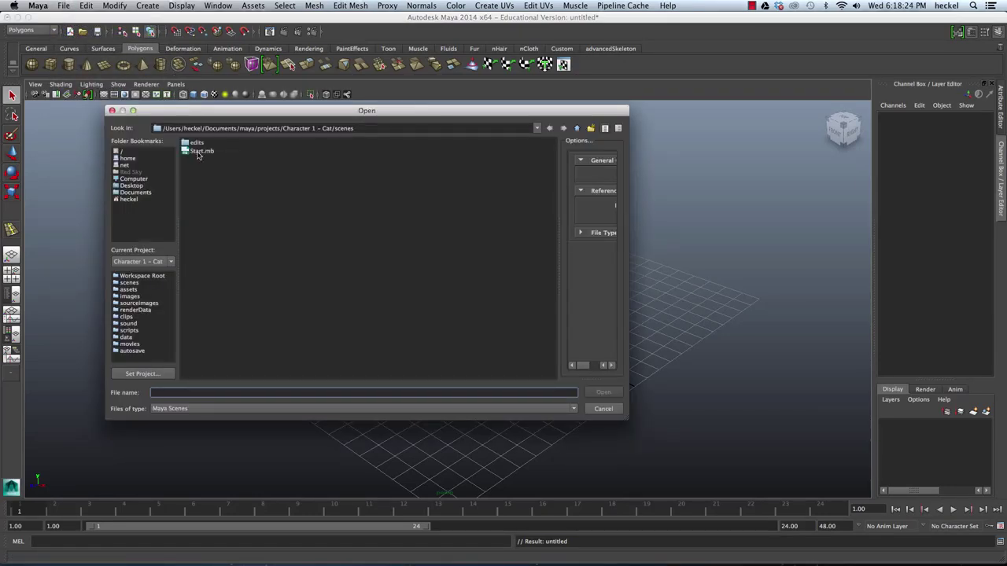
left_click(198, 152)
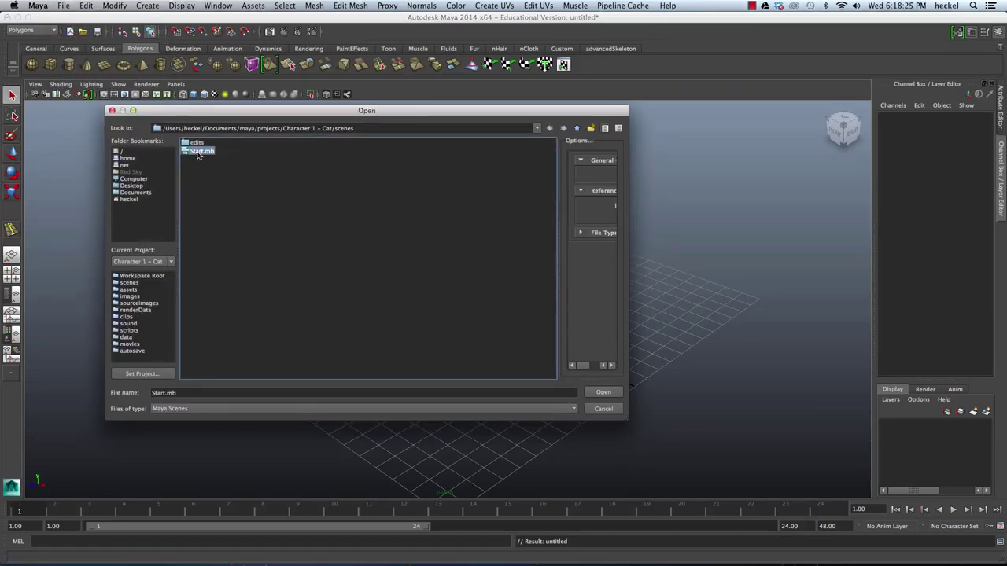
left_click(600, 391)
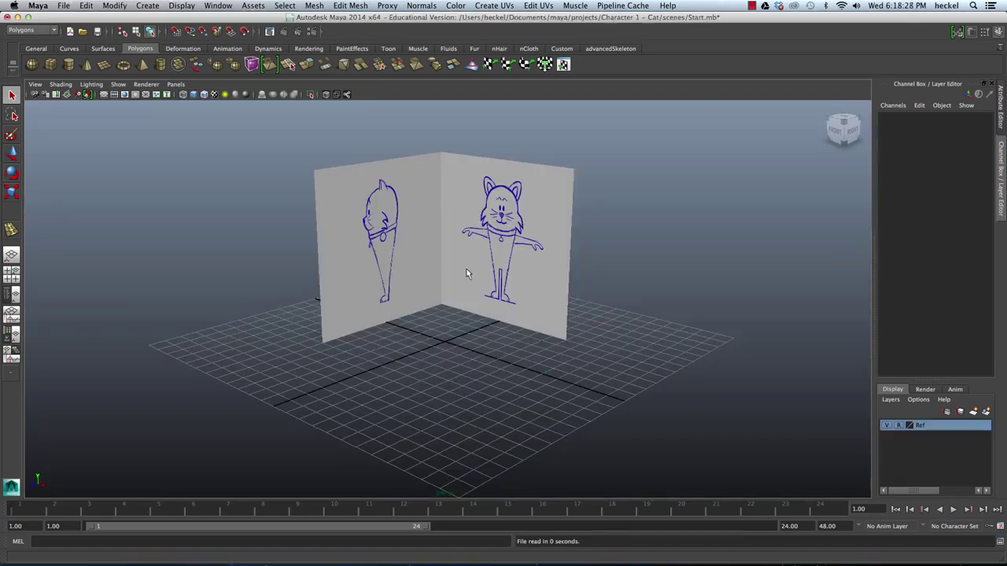
Create a polygon cube on the grid and raise it to about Y 5.283 in front of the reference planes
left_click_drag(403, 262, 404, 240, "alt")
right_click_drag(404, 240, 531, 252, "alt")
middle_click_drag(499, 228, 519, 282, "alt")
left_click_drag(518, 282, 375, 292, "alt")
mouse_move(637, 292)
left_mouse_down("alt")
mouse_move(580, 292)
mouse_move(634, 283)
left_mouse_up("alt")
middle_click_drag(634, 288, 622, 307, "alt")
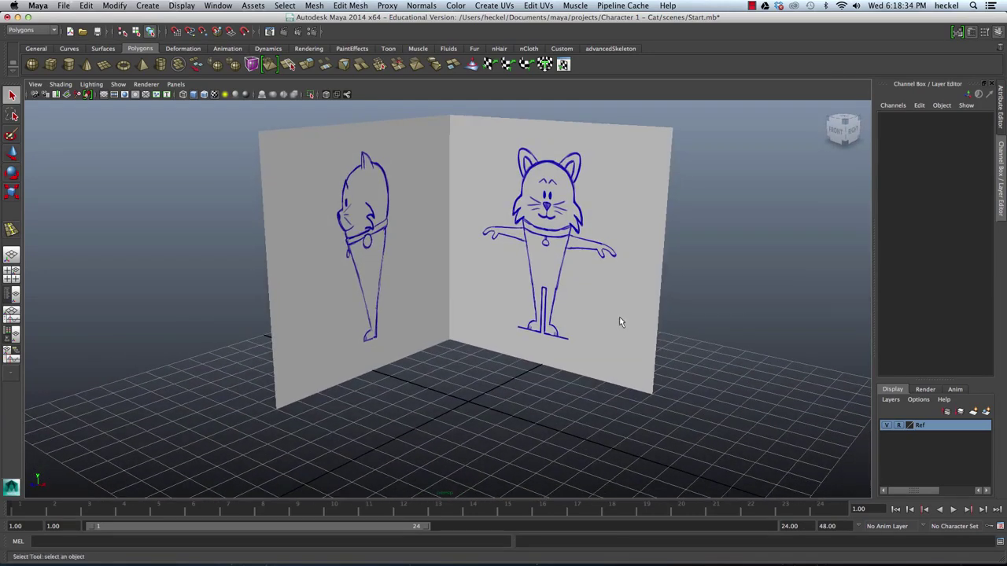
left_click(140, 49)
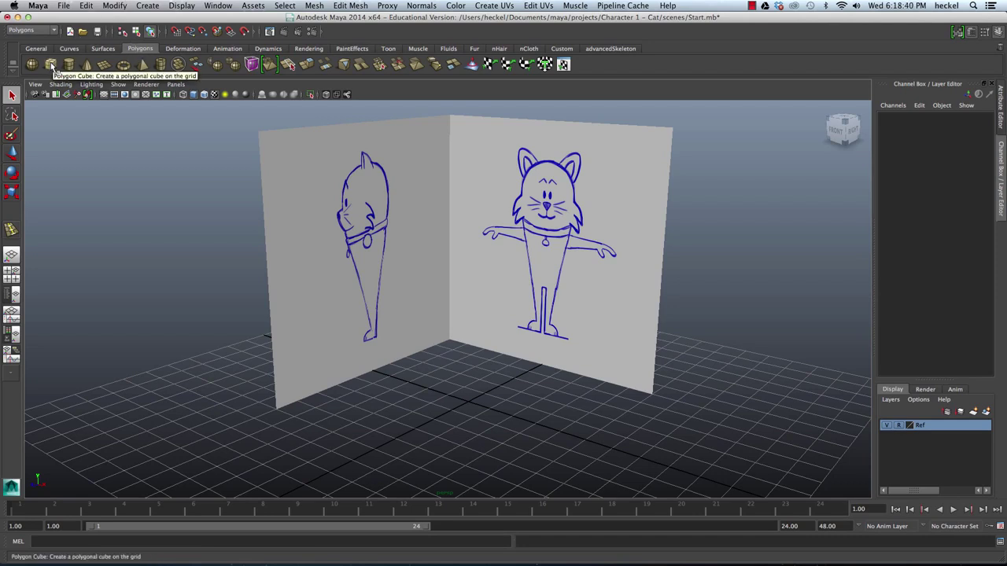
left_click(50, 63)
key("w")
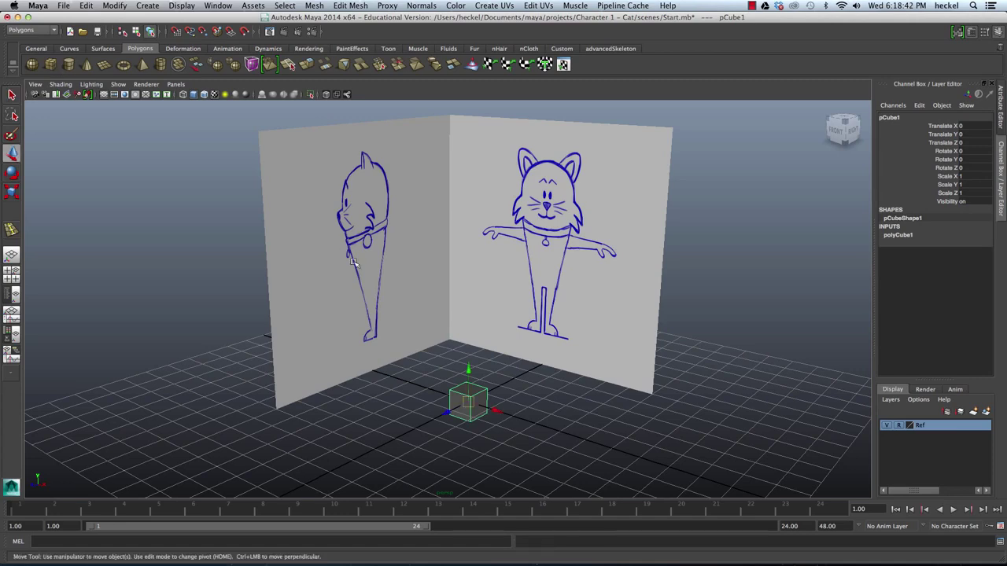
left_click_drag(467, 366, 464, 229)
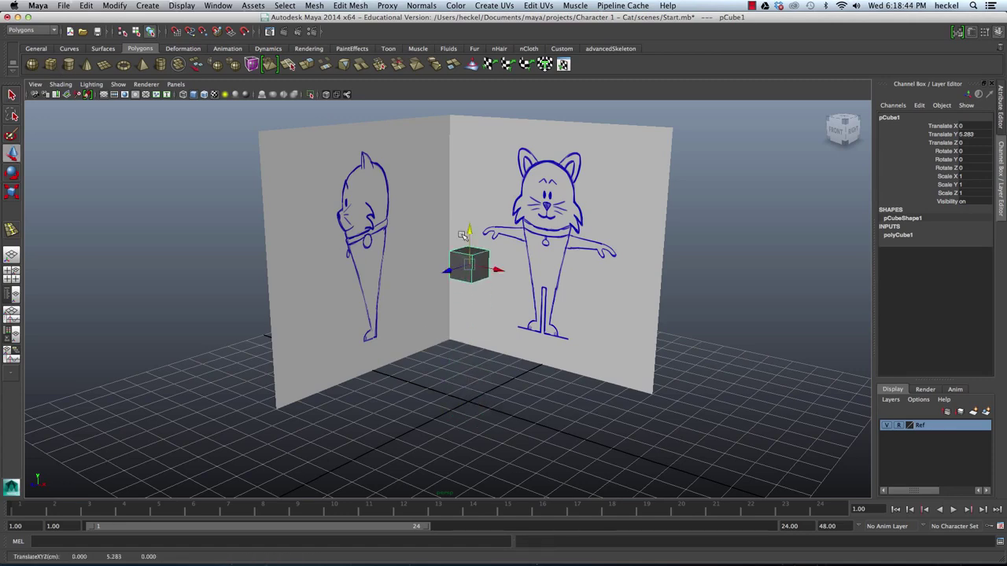
Create a new Lambert material in the Hypershade
mouse_move(521, 258)
left_mouse_down("alt")
mouse_move(486, 271)
mouse_move(521, 258)
left_mouse_up("alt")
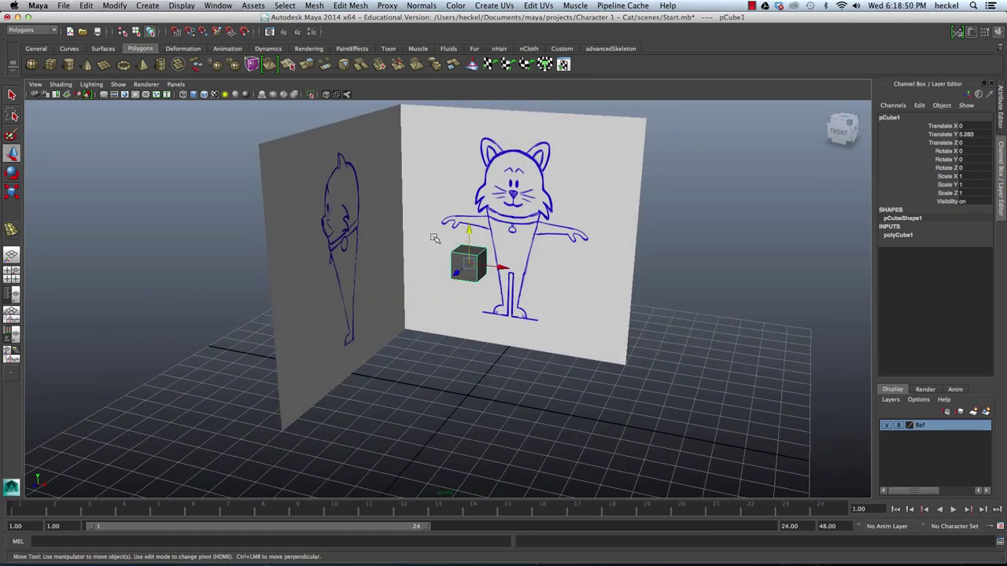
left_click(213, 7)
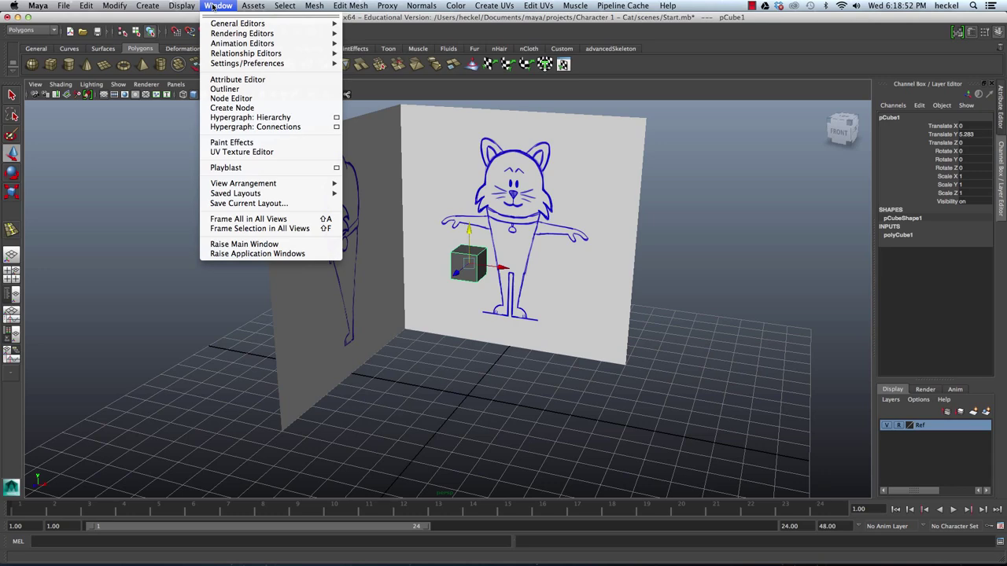
mouse_move(225, 35)
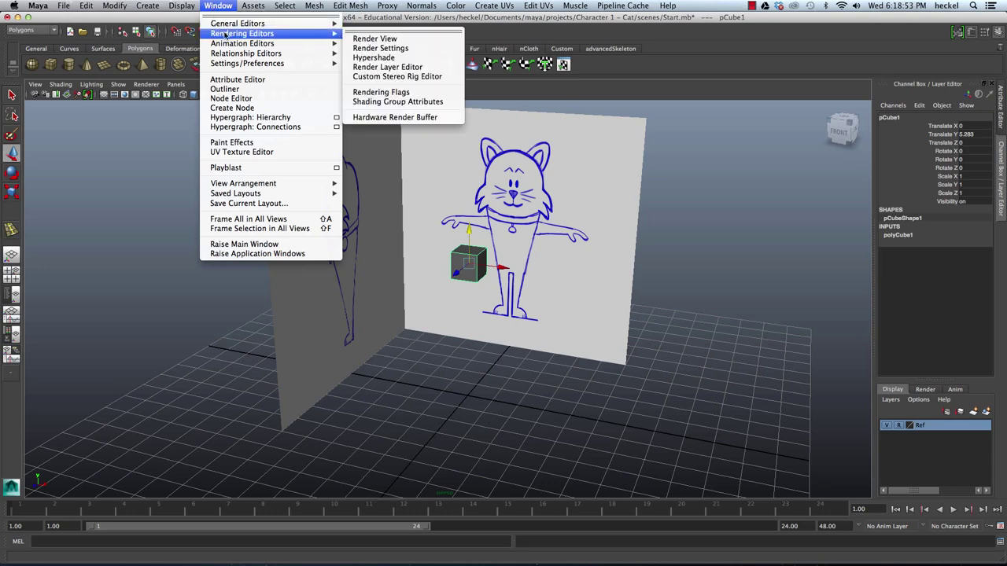
left_click(399, 59)
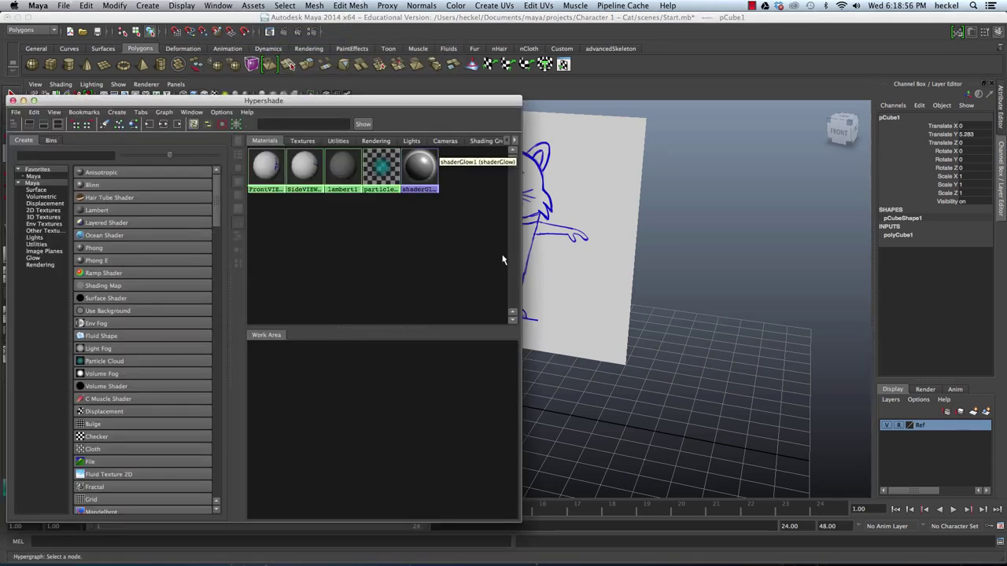
left_click(95, 211)
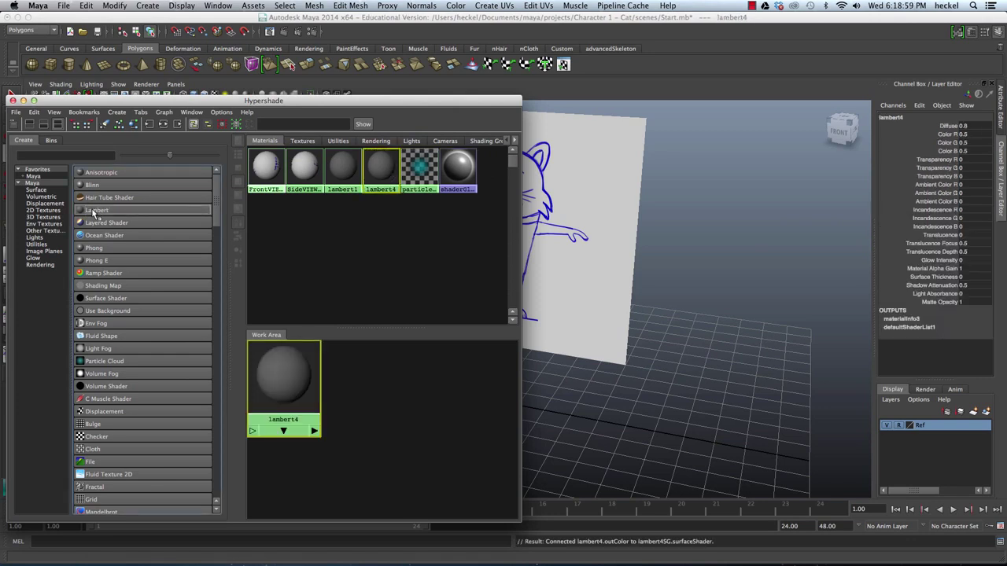
Set the new Lambert material's color to bright green and make it partly transparent
double_click(382, 170)
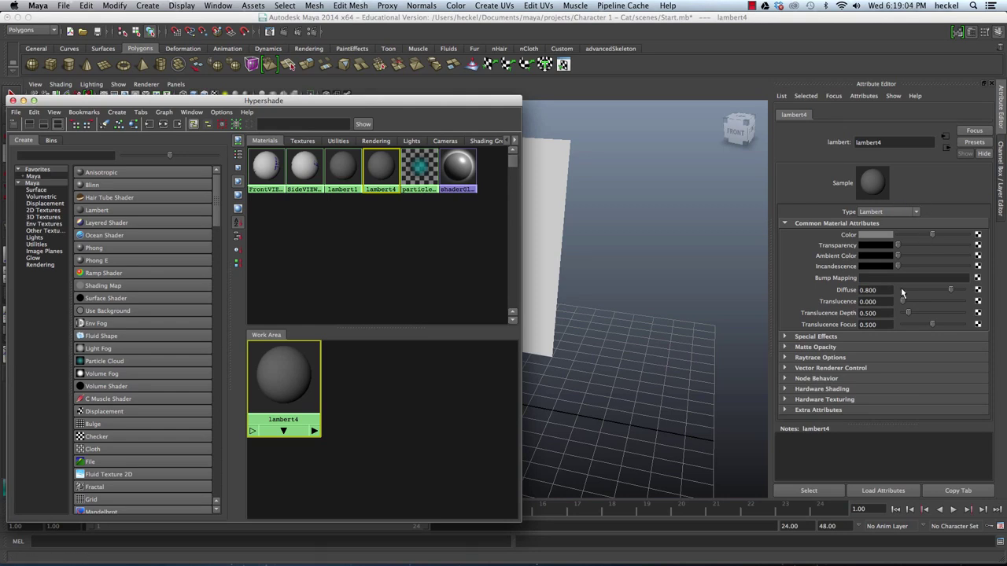
left_click(881, 236)
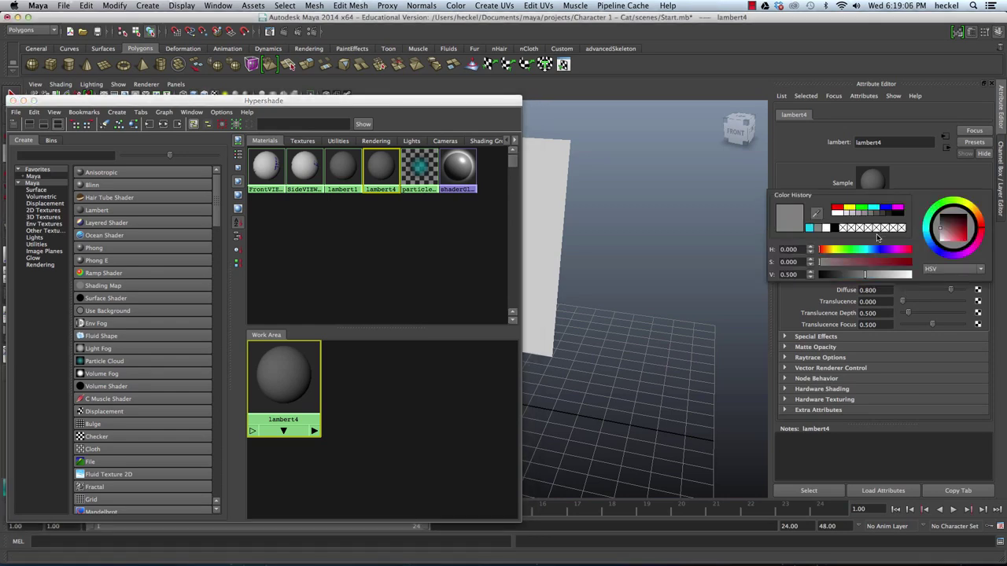
mouse_move(937, 230)
left_mouse_down()
mouse_move(928, 238)
mouse_move(937, 209)
mouse_move(972, 243)
left_mouse_up()
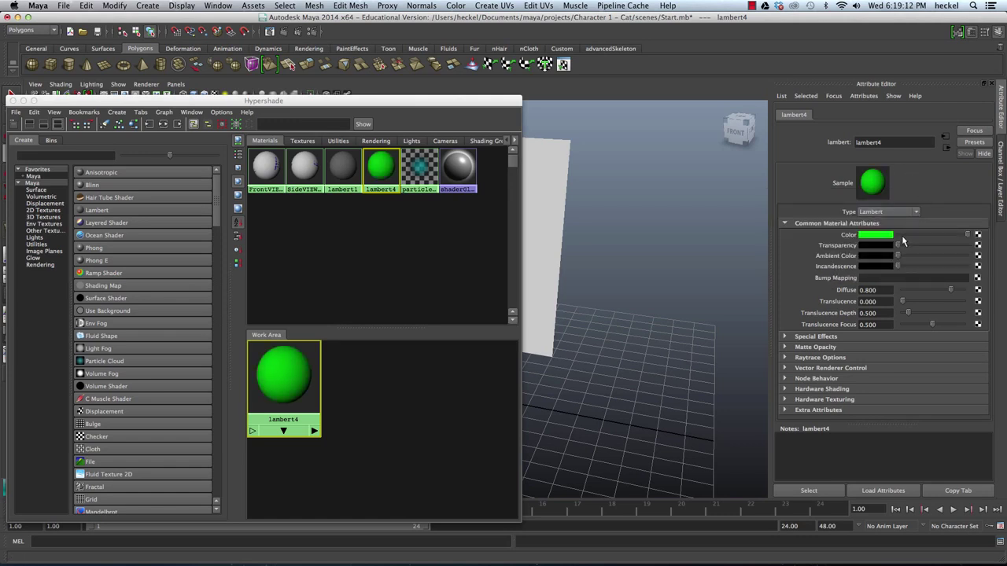
left_click_drag(897, 244, 923, 249)
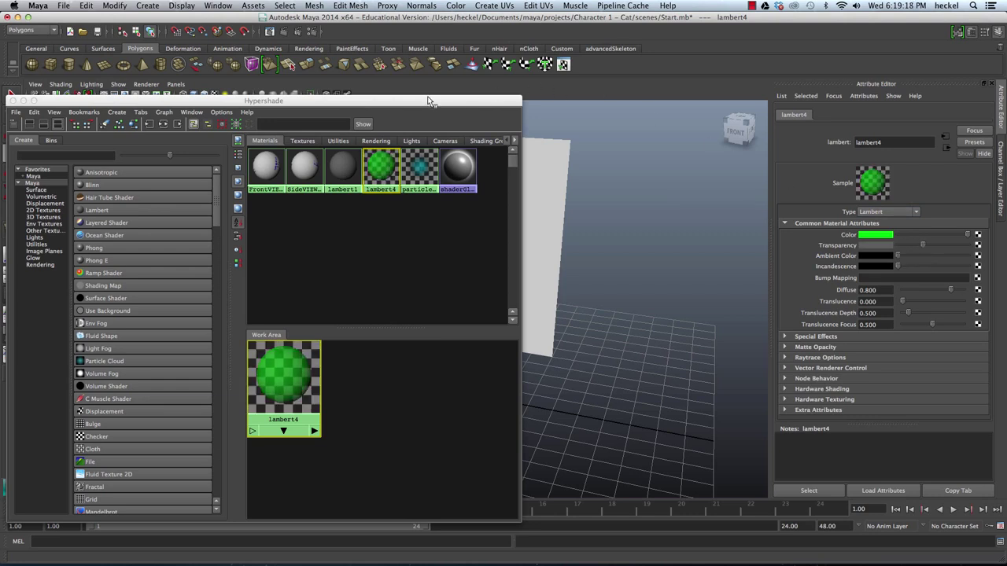
Assign the transparent green material to the cube and close the Hypershade
left_click_drag(431, 101, 843, 91)
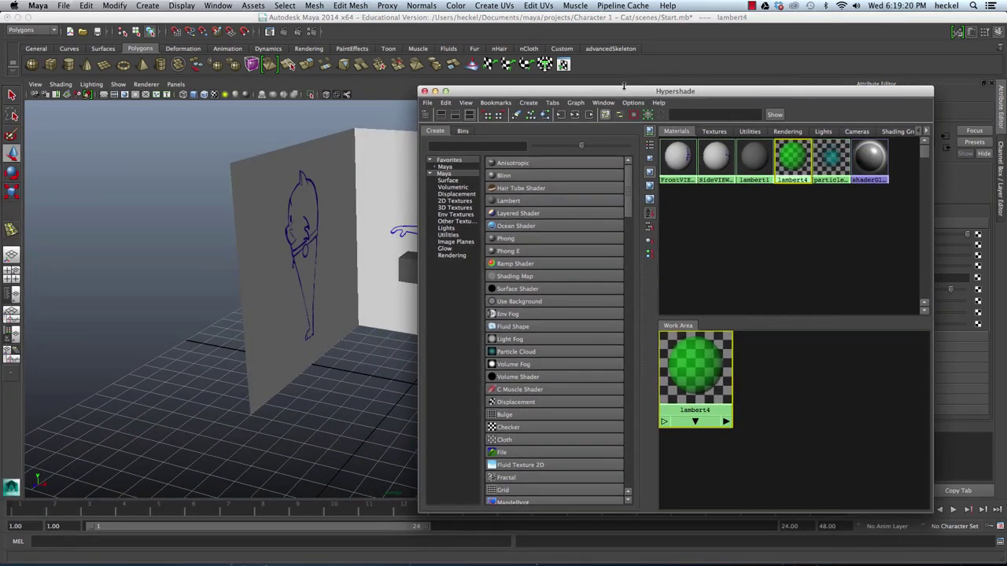
left_click_drag(626, 90, 674, 78)
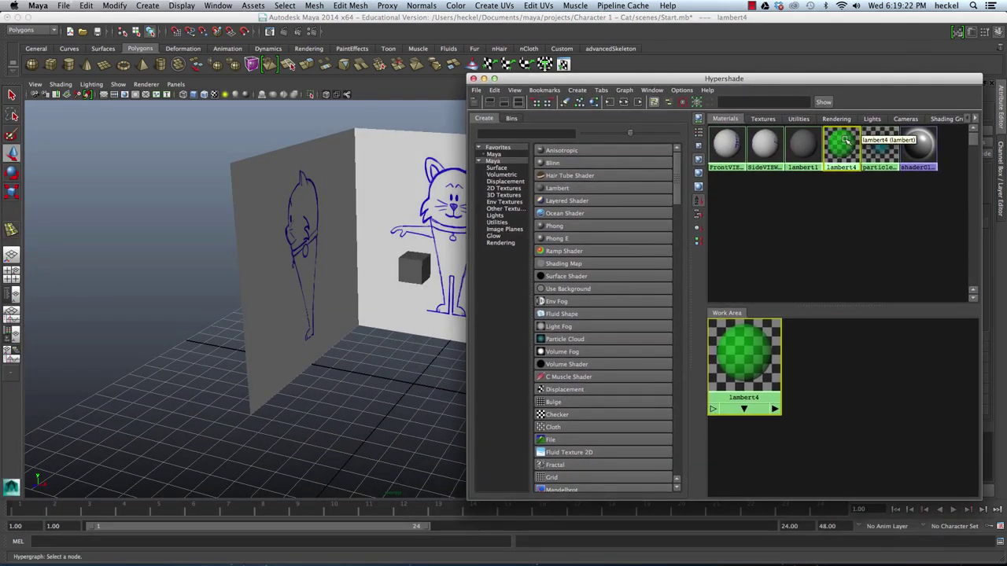
middle_click_drag(843, 141, 414, 269)
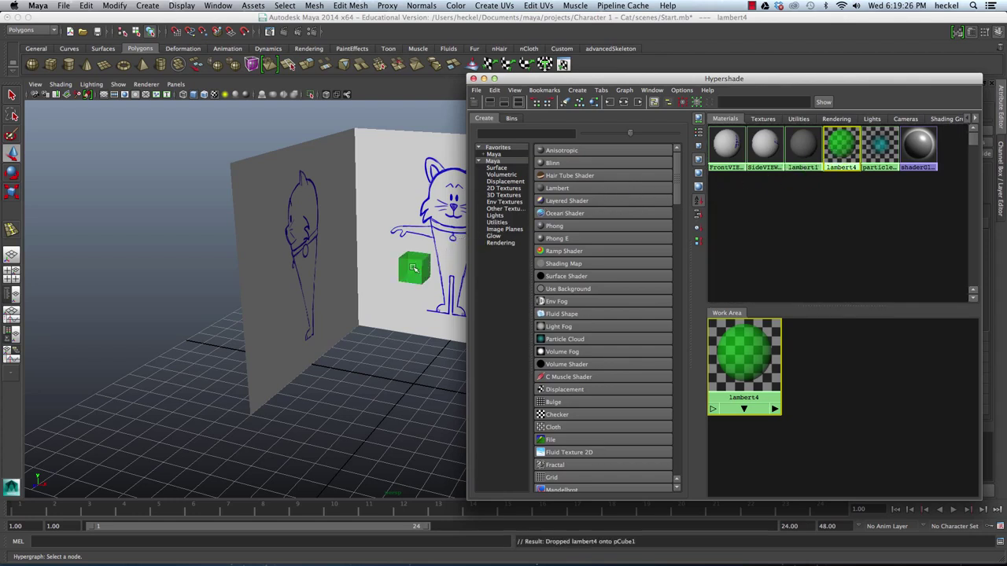
left_click(473, 78)
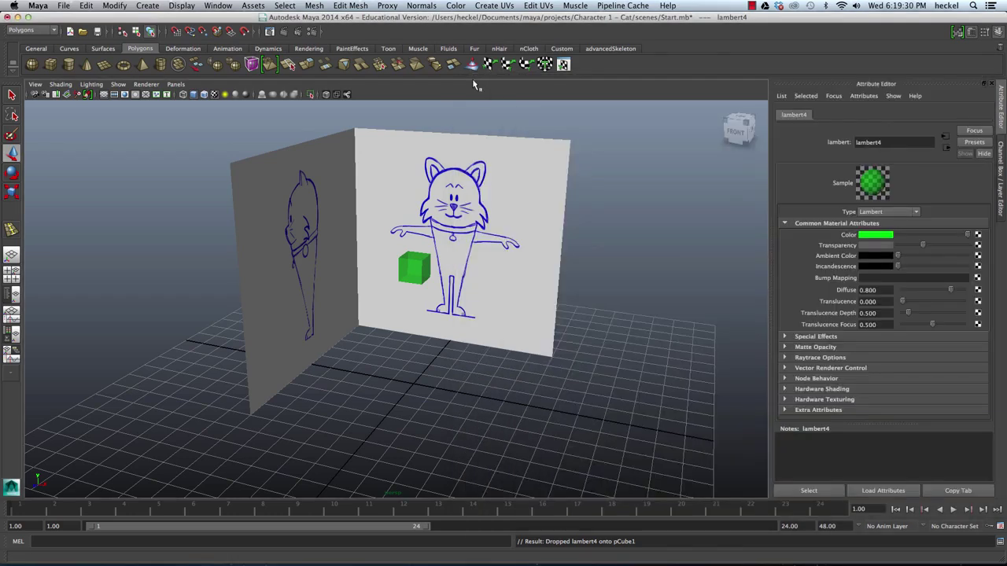
Select the green cube and turn on wireframe on shaded in the perspective view
scroll(448, 246, "up", 5)
left_click_drag(449, 247, 420, 274, "alt")
right_click_drag(420, 275, 568, 274, "alt")
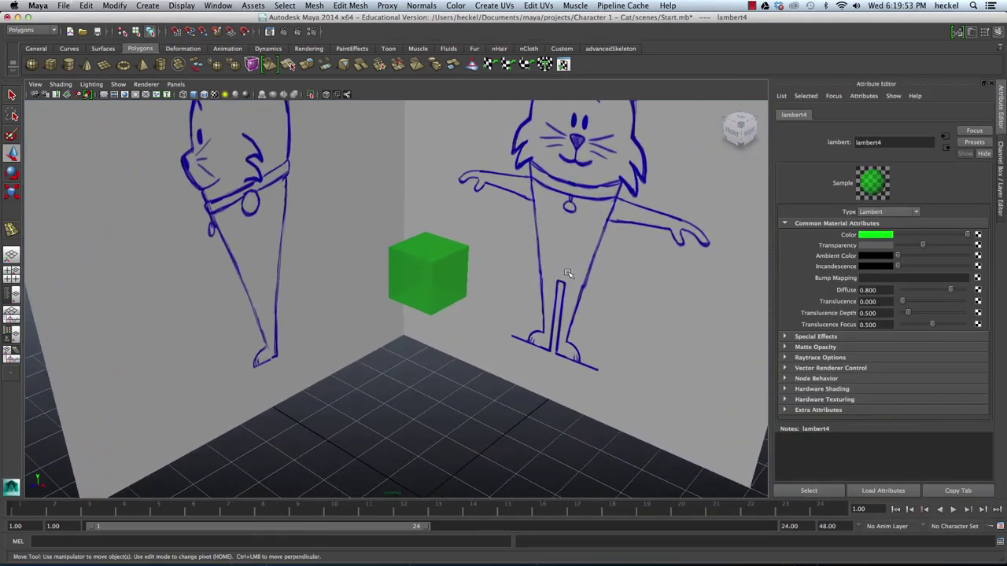
left_click(401, 266)
left_click_drag(299, 207, 307, 198, "alt")
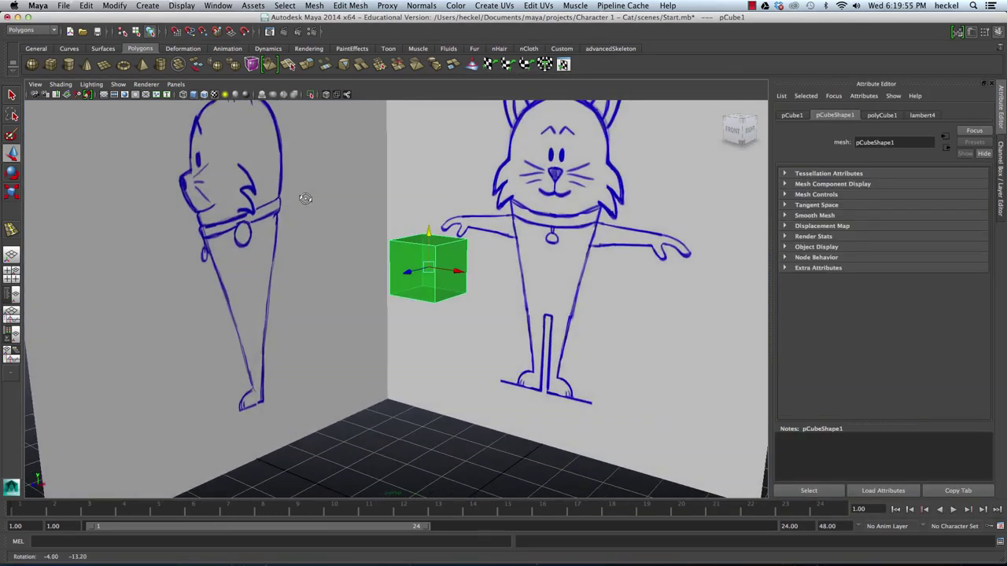
left_click(205, 95)
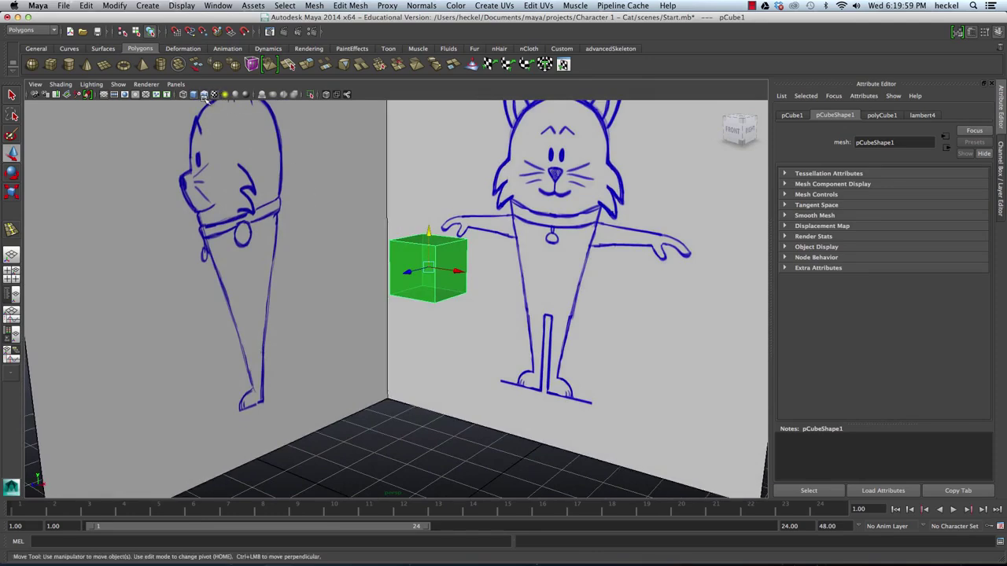
scroll(519, 254, "down", 3)
left_click(462, 311)
left_click_drag(462, 310, 464, 335, "alt")
left_click(423, 281)
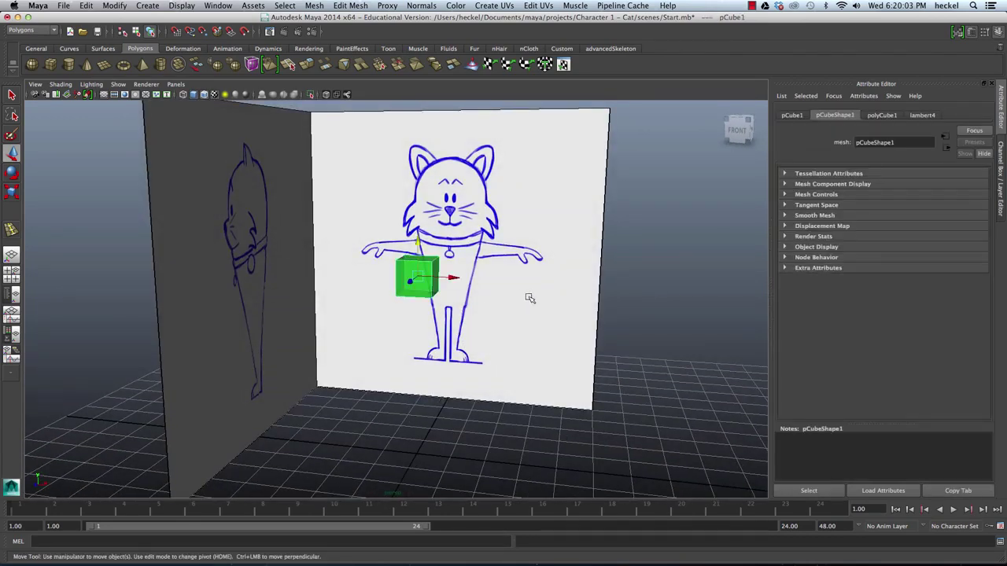
Switch to the four-view layout and display the side and front views shaded with textures
key("space")
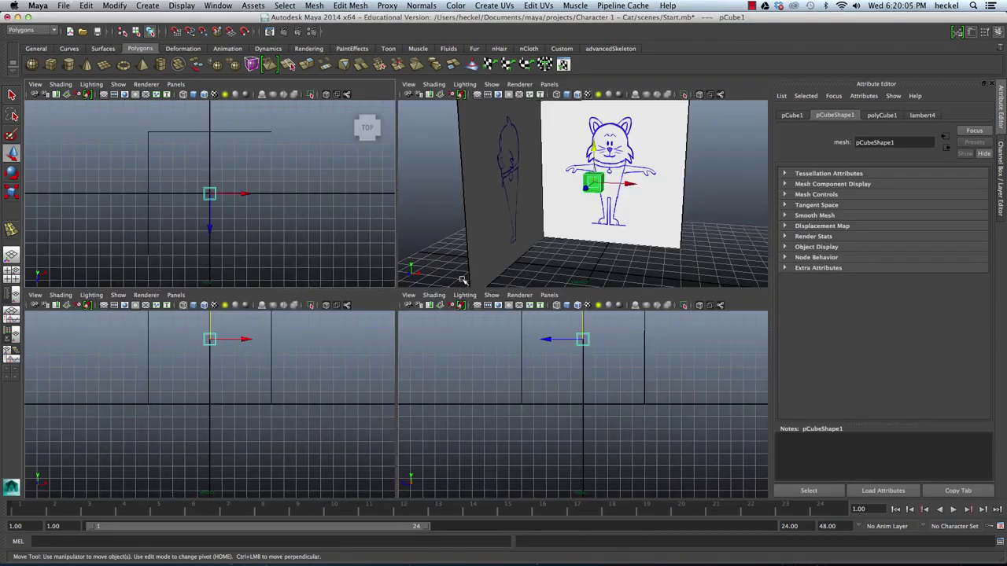
middle_click_drag(470, 344, 478, 378, "alt")
middle_click_drag(288, 343, 285, 383, "alt")
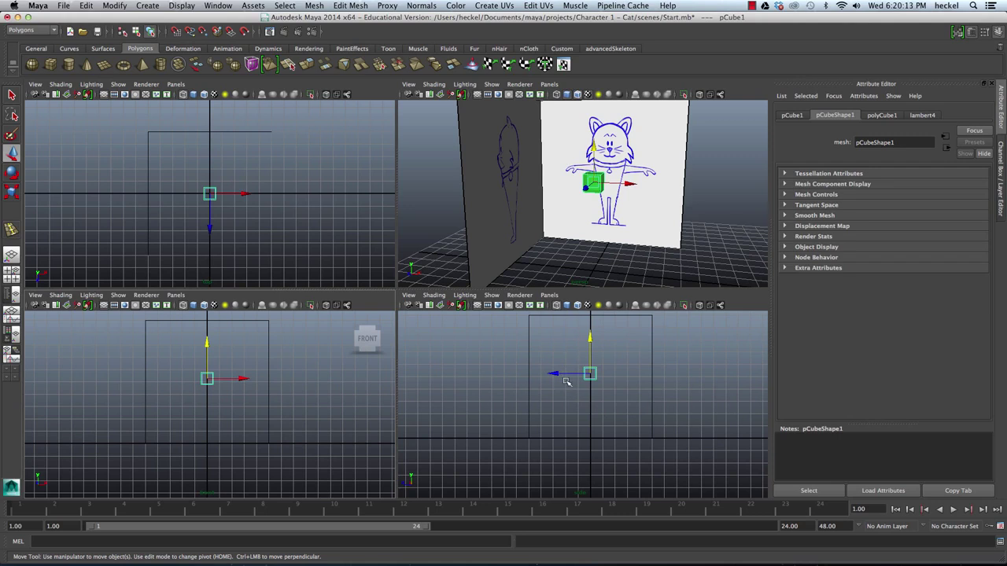
key("6")
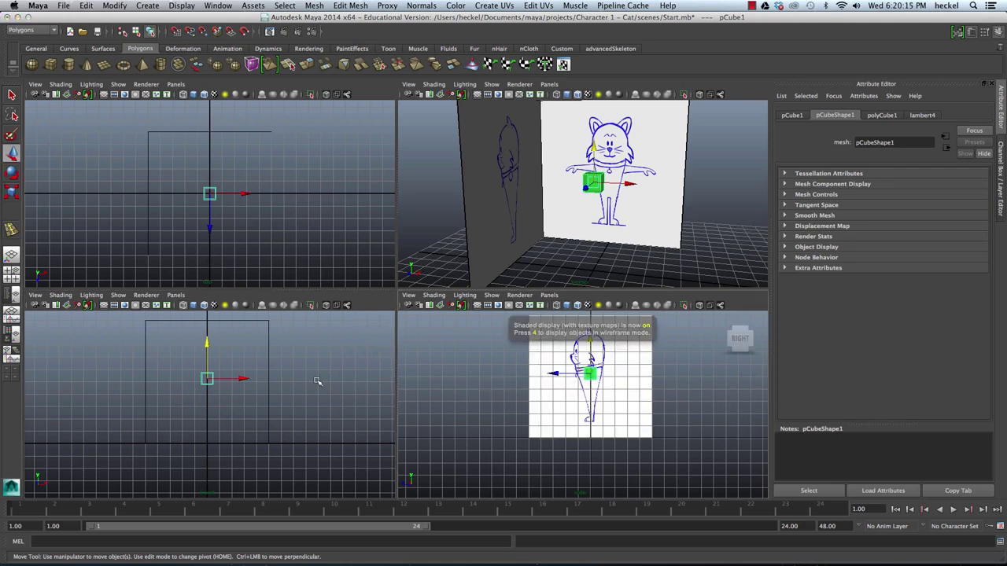
key("6")
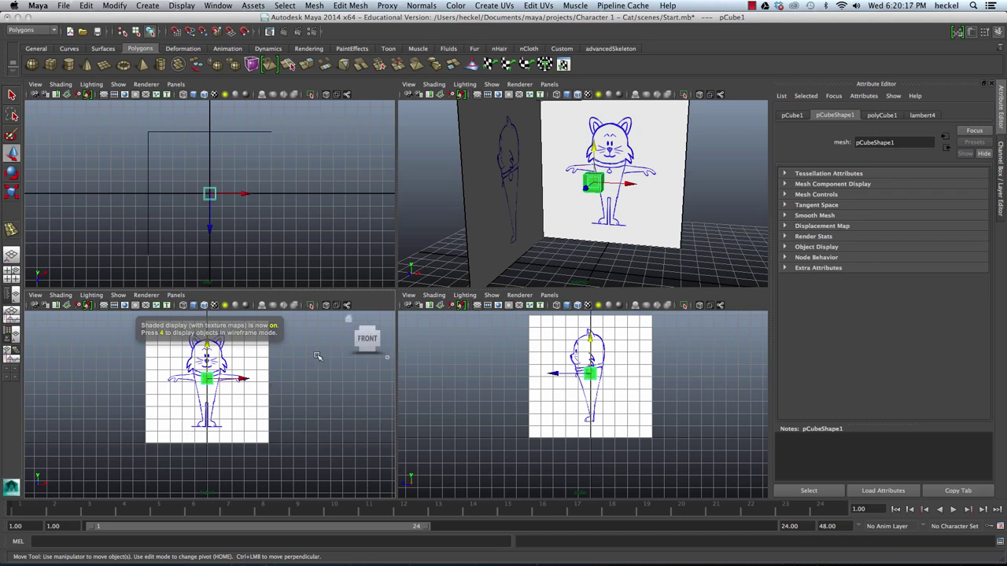
Hide the grid in the front and side views and enlarge the cat drawings there
key("f")
scroll(305, 390, "up", 3)
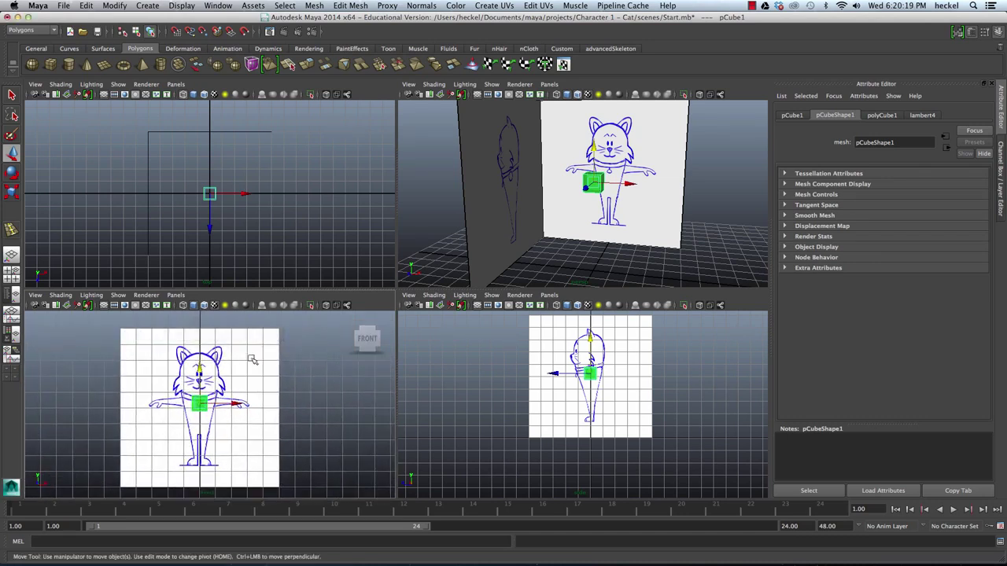
left_click(112, 307)
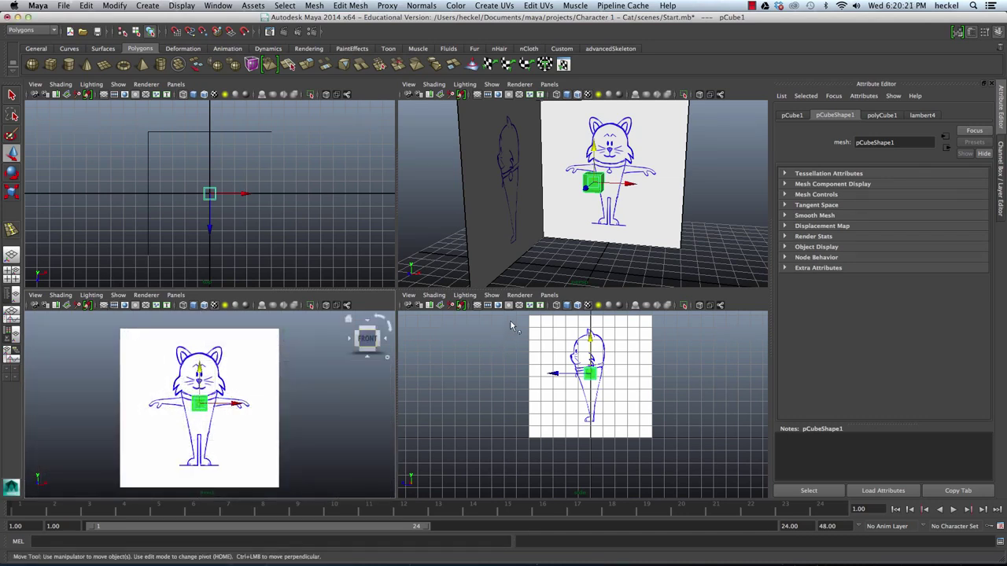
left_click(486, 307)
scroll(559, 385, "up", 4)
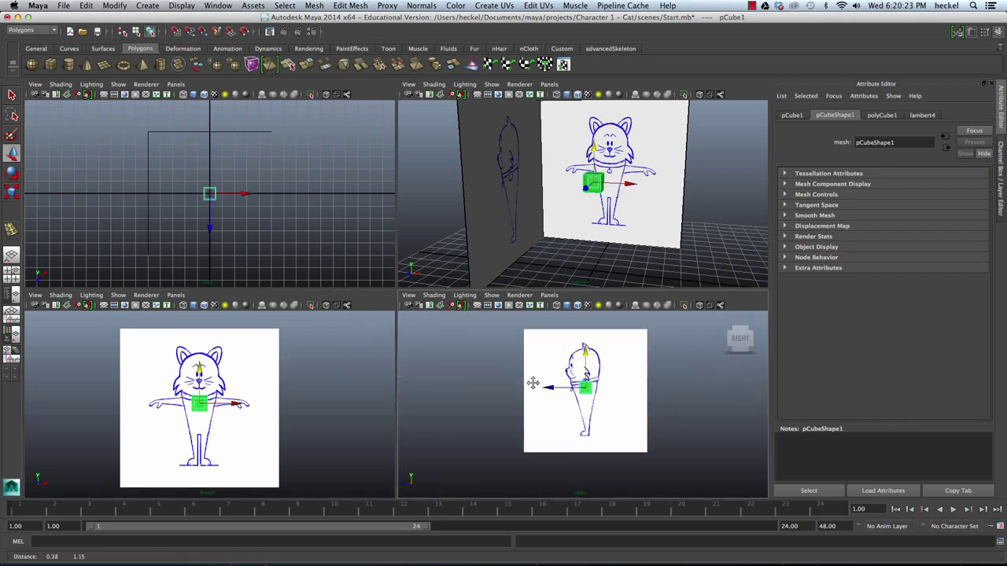
scroll(559, 387, "up", 1)
Lower the cube to about Y 4.327 over the cat's torso, and show the Channel Box beside the maximized front view
left_click(597, 187)
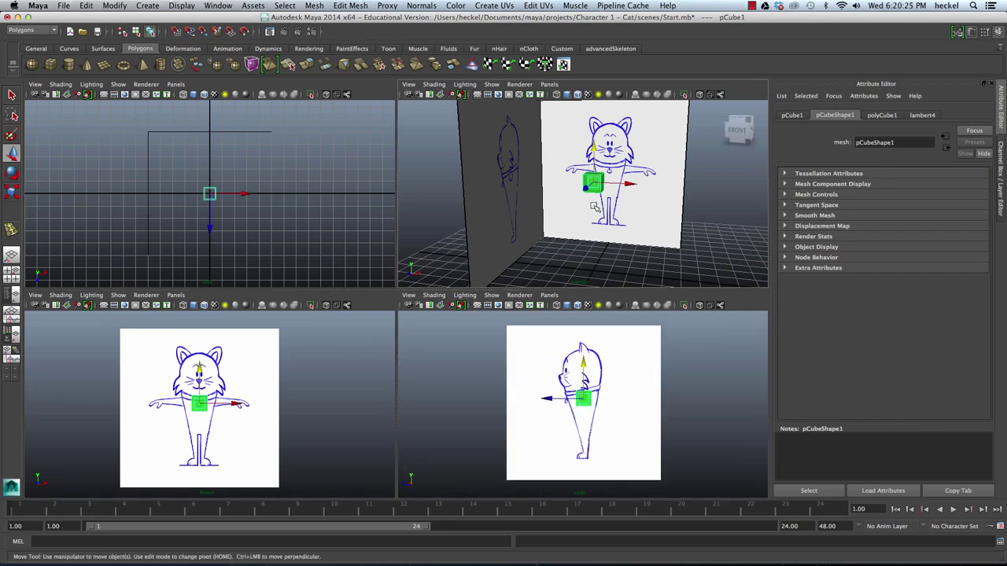
middle_click_drag(207, 373, 210, 393)
key("space")
scroll(476, 339, "up", 5)
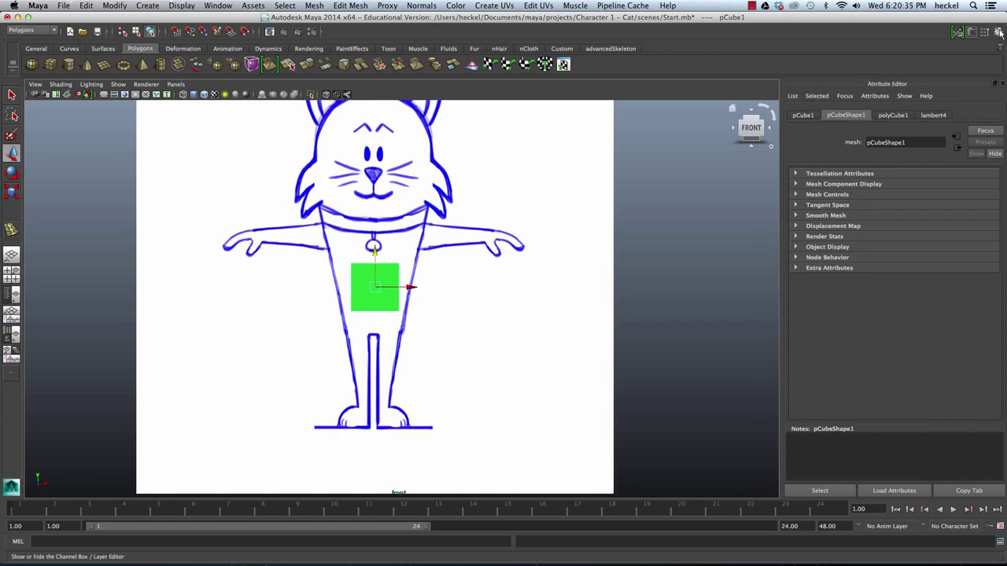
left_click(998, 31)
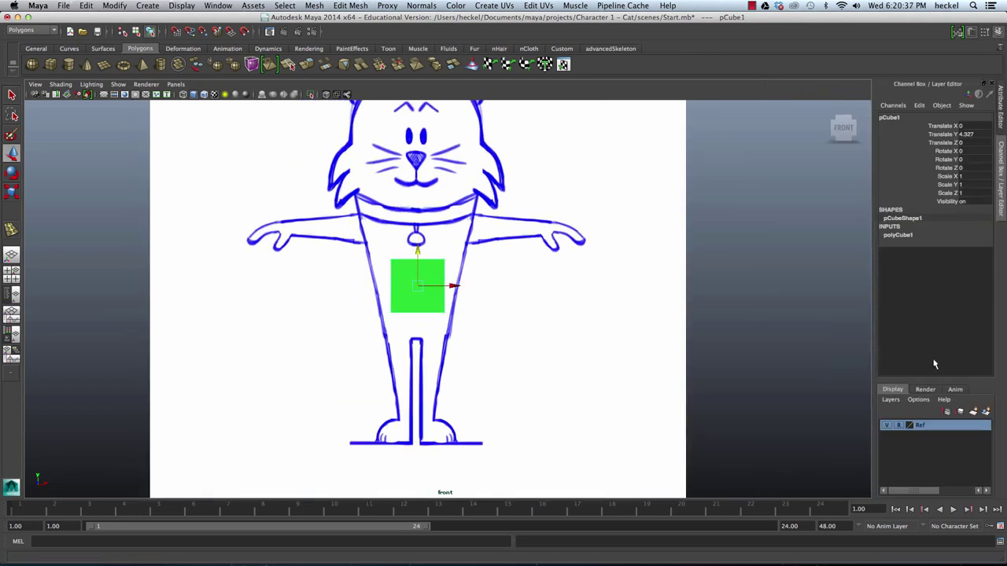
Set the green cube's Subdivisions Width to 2
left_click(896, 236)
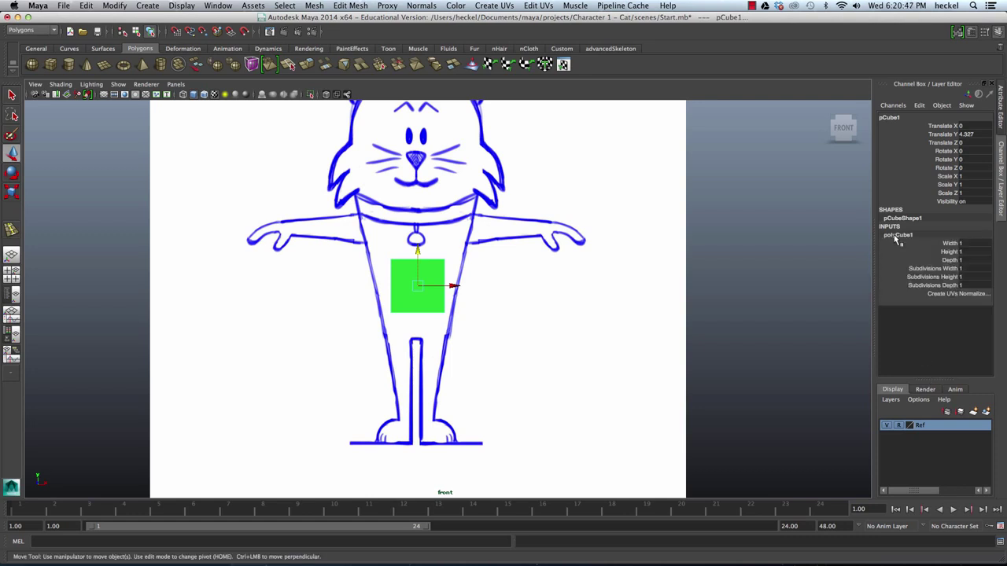
left_click(975, 268)
key("Return")
mouse_move(556, 330)
right_mouse_down("alt")
mouse_move(513, 332)
mouse_move(566, 332)
right_mouse_up("alt")
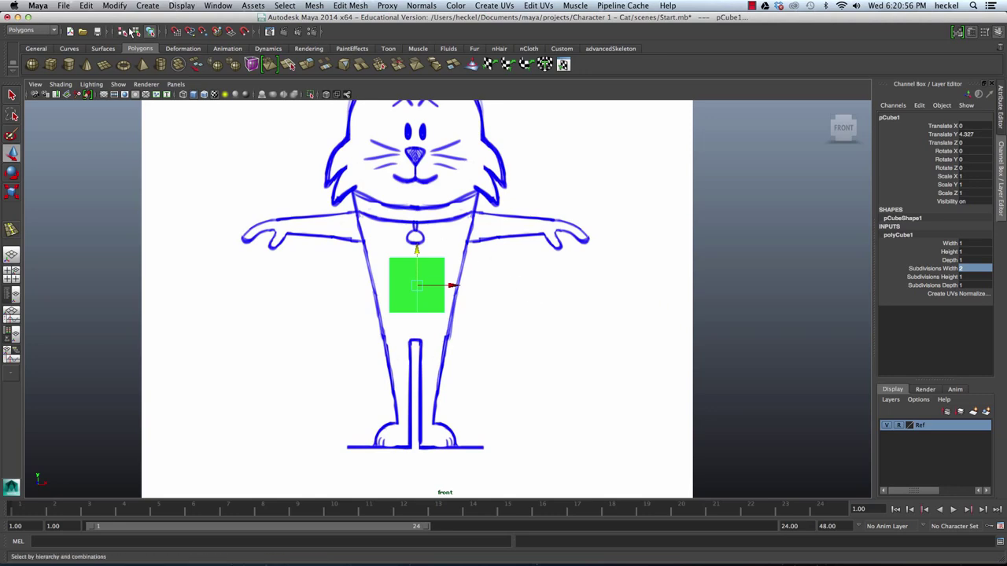
Show the grid in the front view to compare the cat drawing with the vertical centre axis
left_click(103, 96)
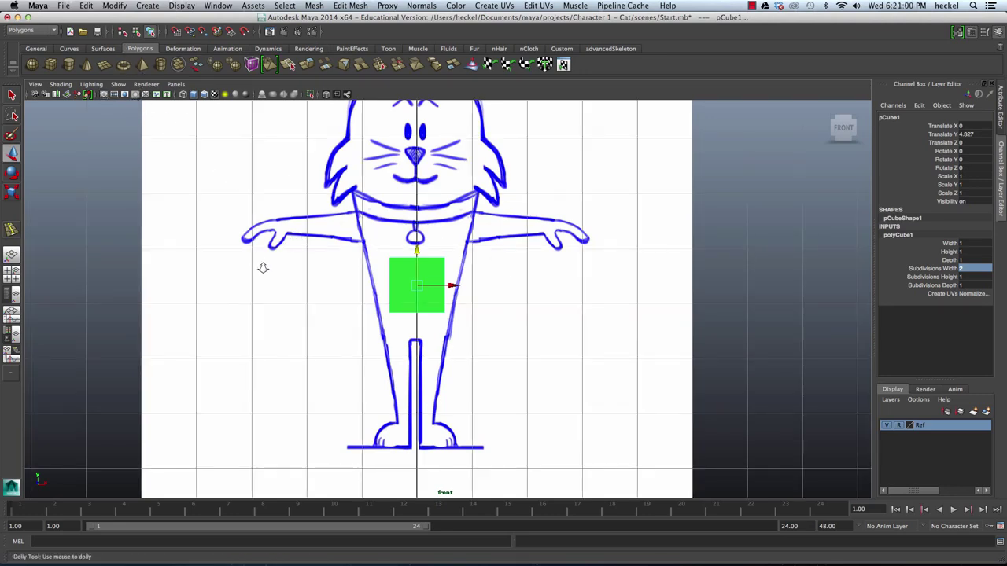
scroll(464, 315, "up", 2)
mouse_move(467, 316)
middle_mouse_down("alt")
mouse_move(478, 184)
mouse_move(462, 276)
middle_mouse_up("alt")
scroll(462, 276, "down", 3)
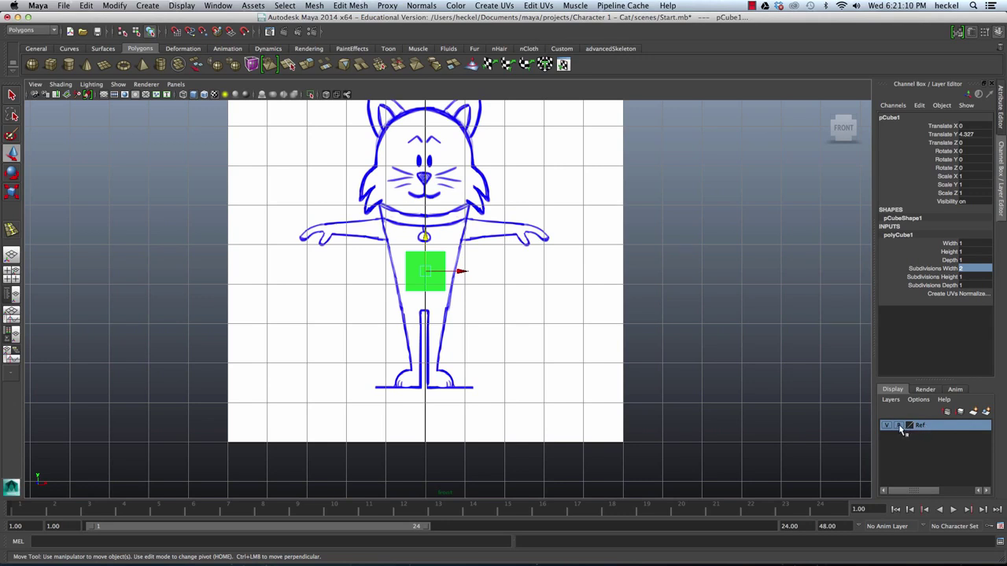
Shift the reference box to Translate X 0.004 to centre the cat, and return the Ref layer to reference mode
left_click(602, 376)
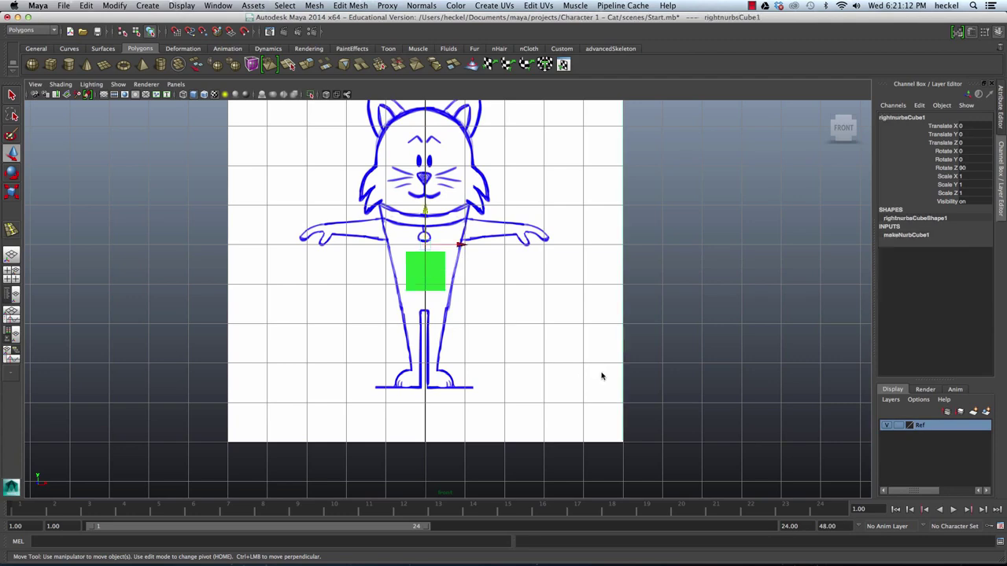
scroll(540, 283, "up", 3)
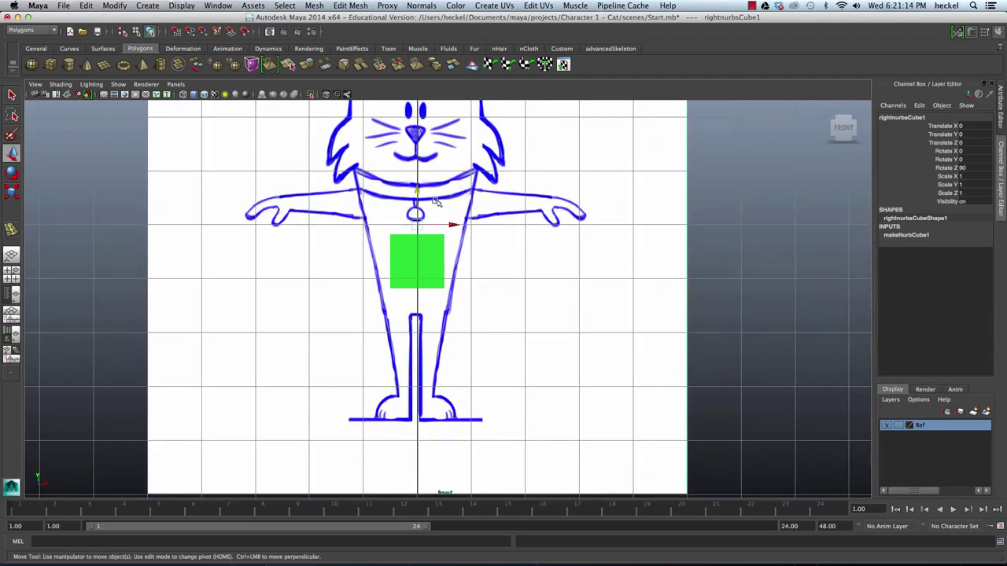
middle_click_drag(453, 225, 456, 227)
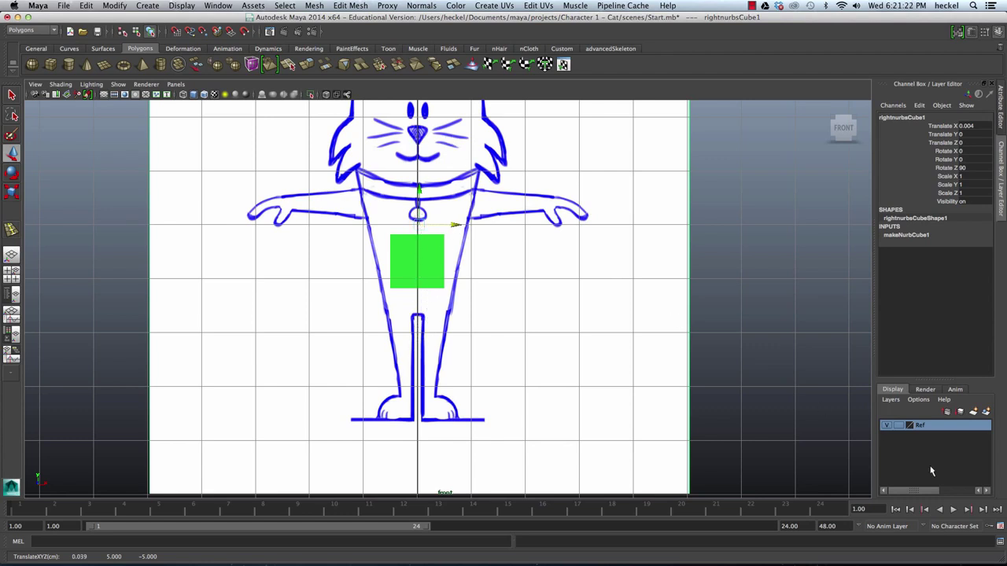
left_click(899, 425)
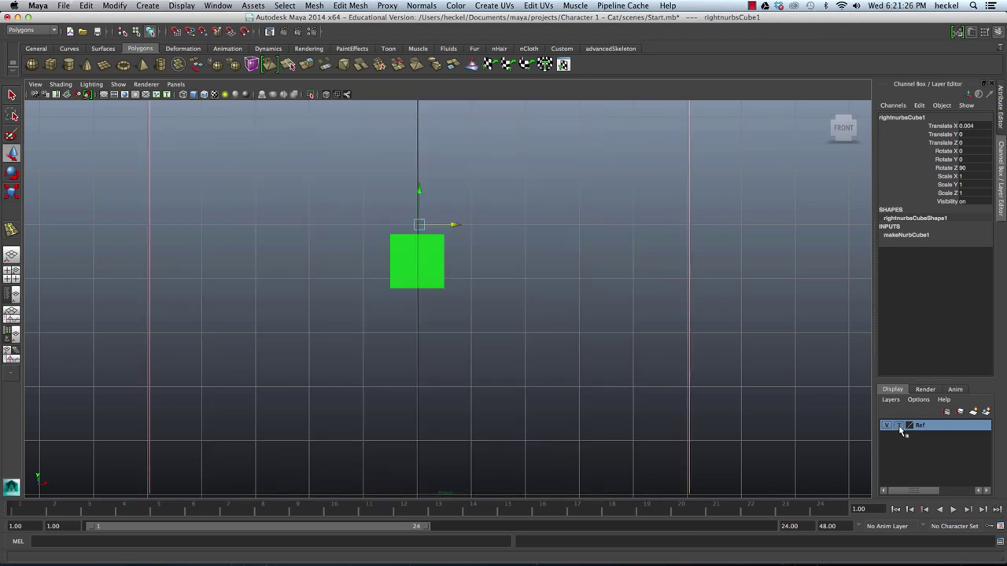
left_click(899, 426)
left_click(736, 381)
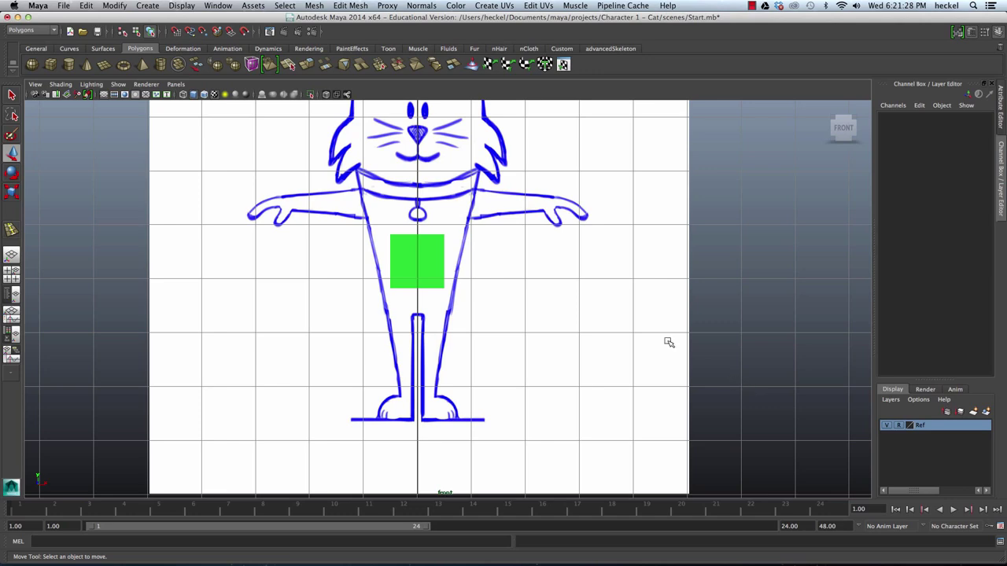
Scale the cube's top and bottom vertex rows in width to match the cat's torso outline in the front view
scroll(669, 343, "down", 2)
left_click(436, 274)
scroll(461, 270, "up", 5)
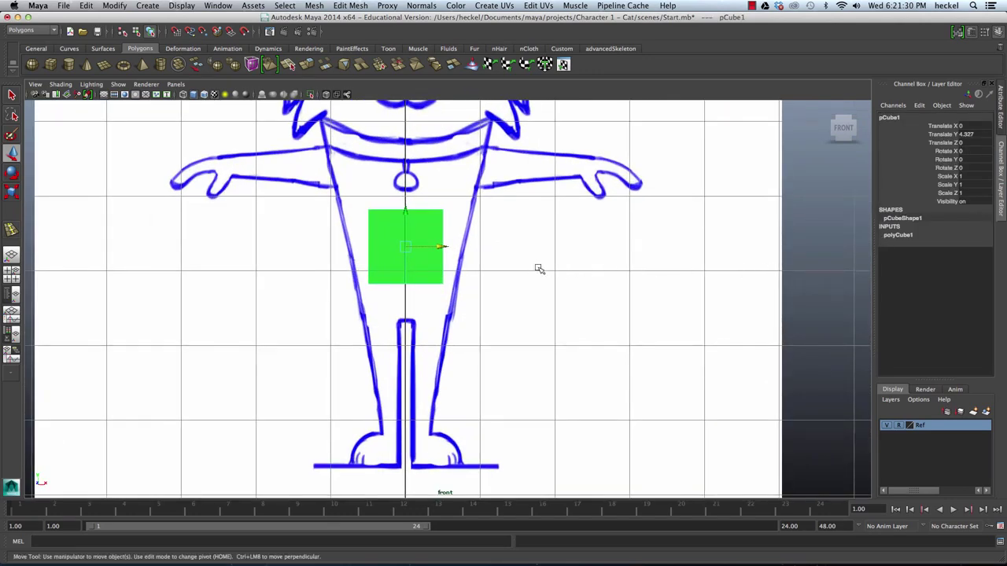
middle_click_drag(519, 249, 640, 261, "alt")
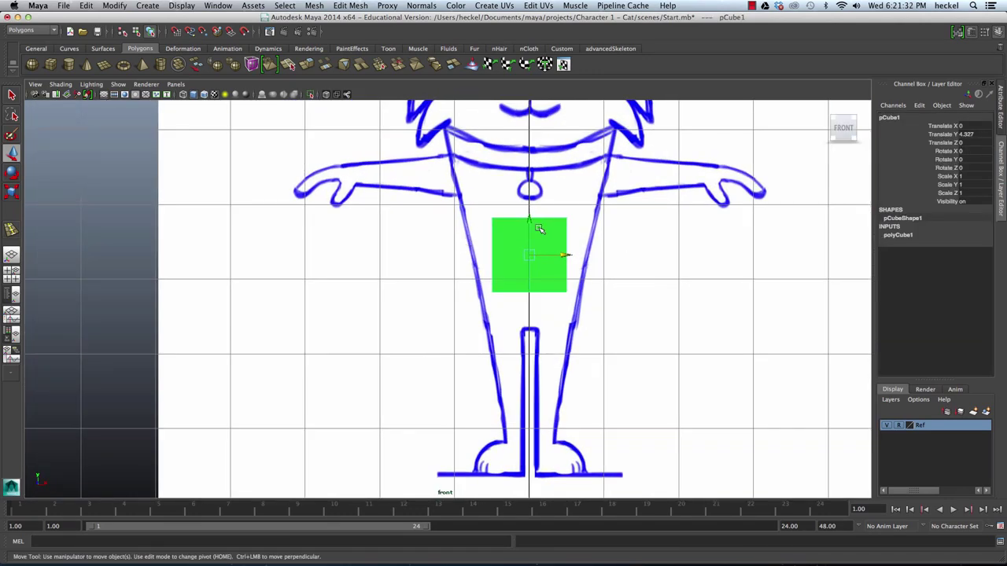
right_click_drag(540, 229, 519, 221)
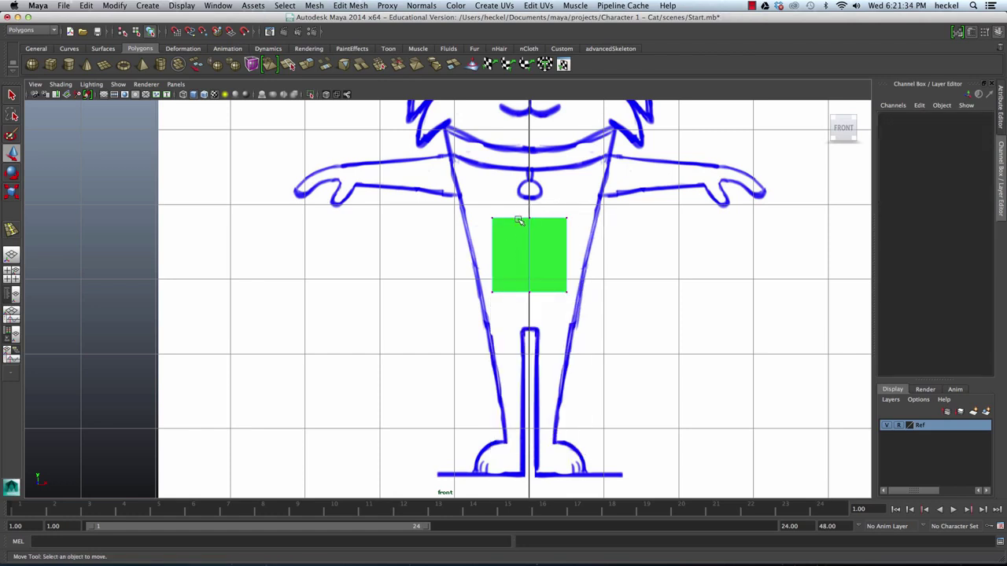
left_click_drag(462, 201, 632, 246)
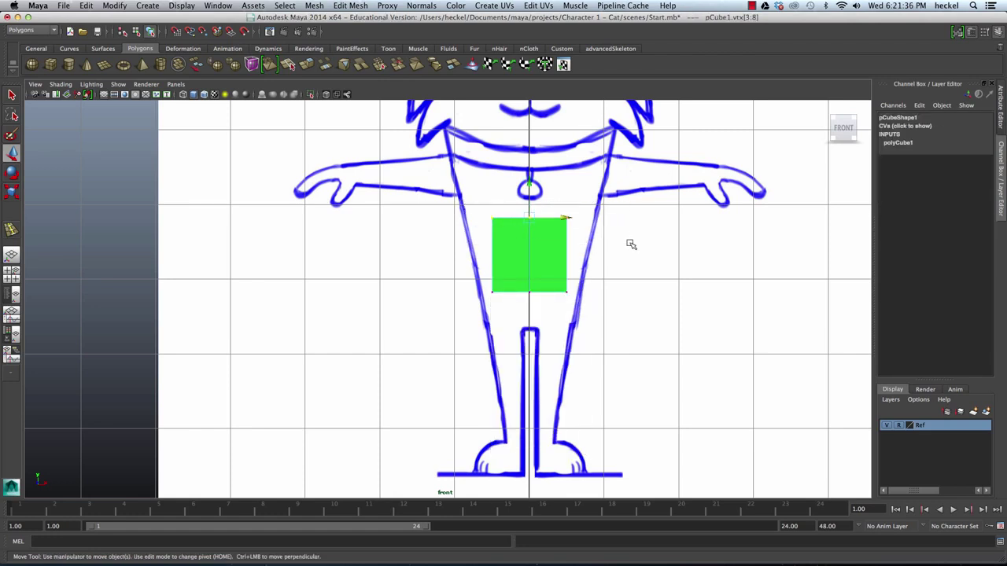
key("r")
left_click_drag(483, 219, 452, 222)
left_click_drag(465, 262, 649, 322)
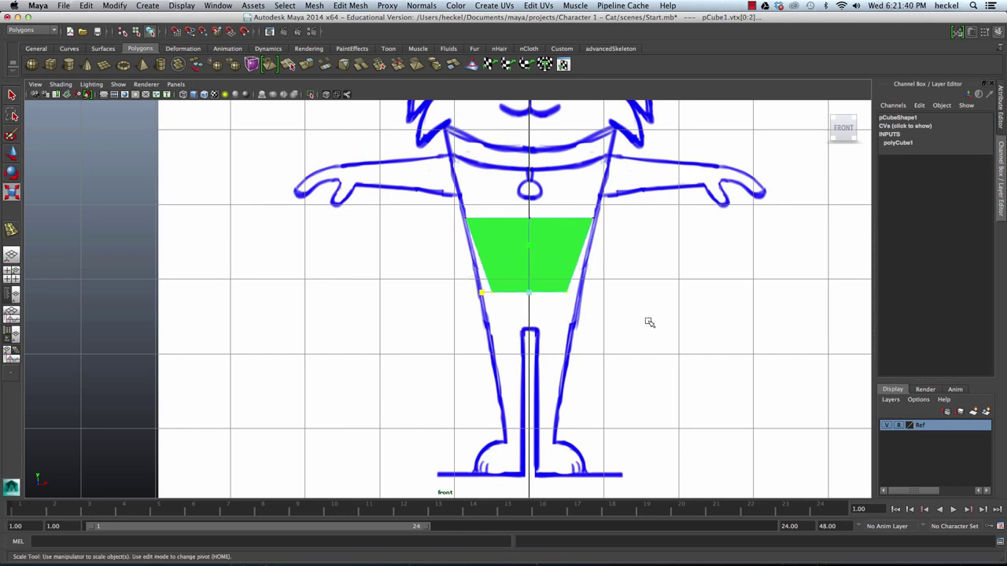
left_click_drag(482, 295, 470, 297)
Scale the block's top vertices in depth to reach the torso outline in the side view
scroll(469, 296, "down", 3)
middle_click_drag(612, 279, 542, 281, "alt")
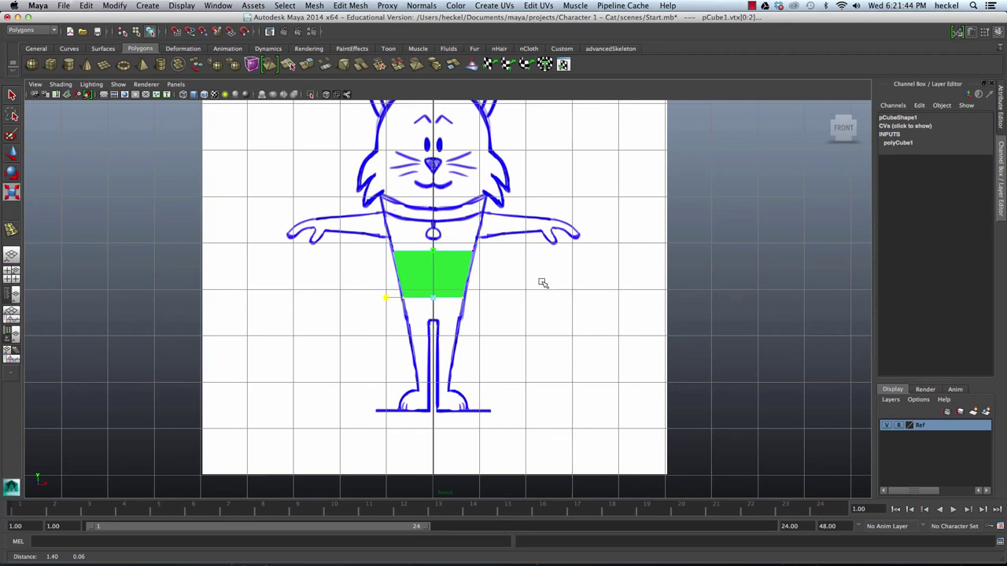
key("space")
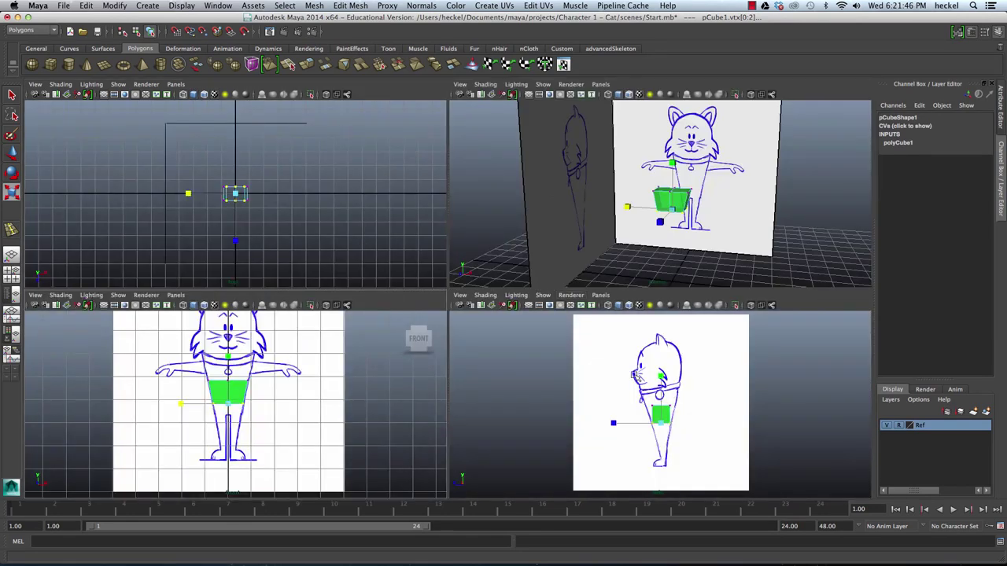
key("space")
middle_click_drag(512, 343, 517, 288, "alt")
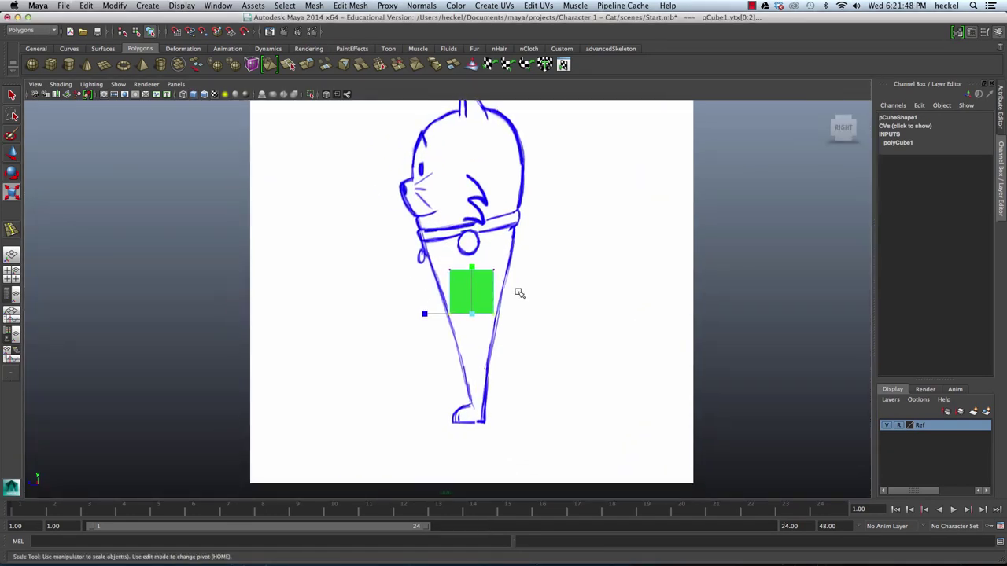
left_click_drag(444, 263, 529, 284)
left_click_drag(424, 269, 394, 273)
Move the block's lower and upper back vertices in the side view to follow the cat's back line
left_click_drag(477, 307, 519, 325)
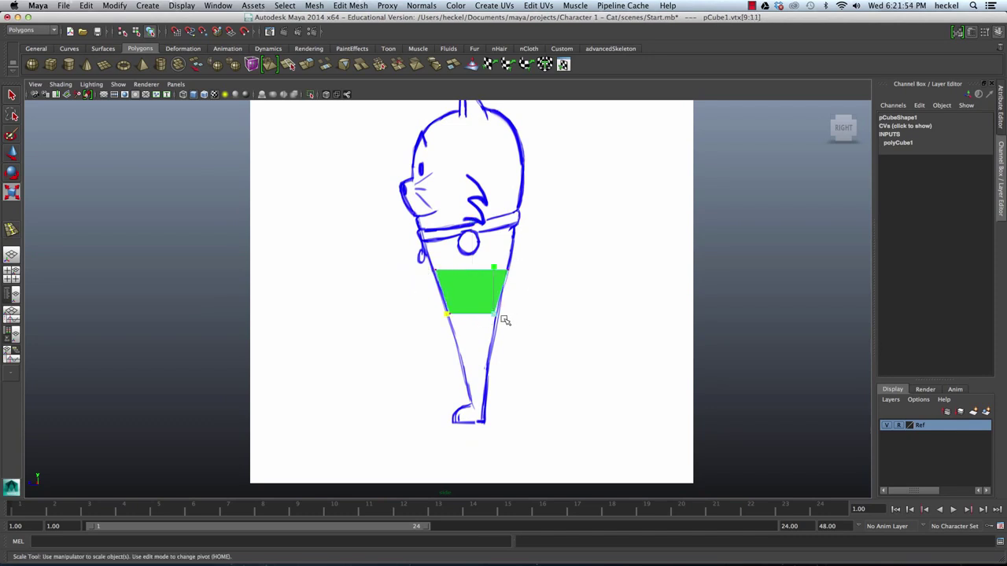
key("w")
left_click(462, 315)
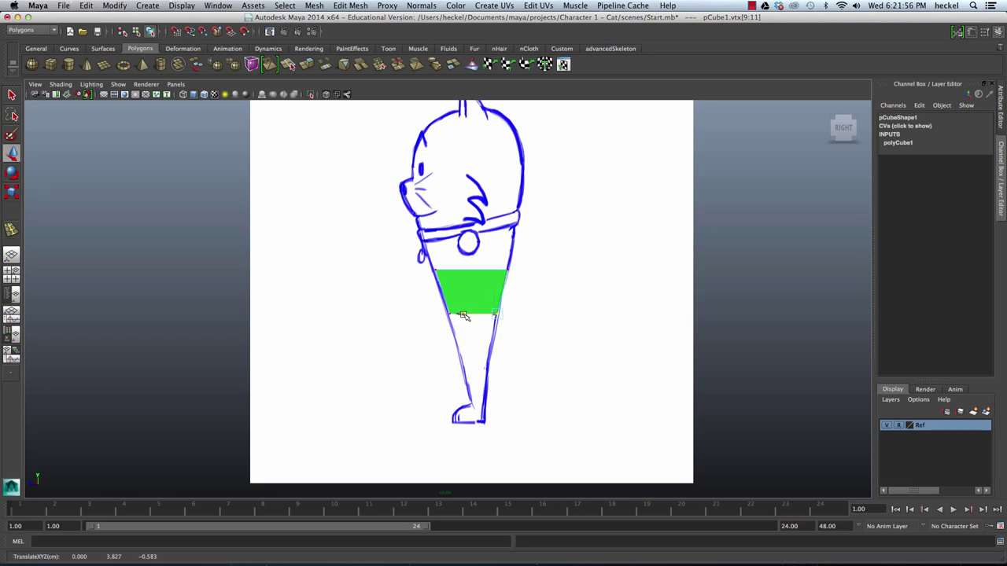
left_click_drag(464, 315, 466, 315)
left_click(536, 351)
right_click_drag(565, 321, 658, 326, "alt")
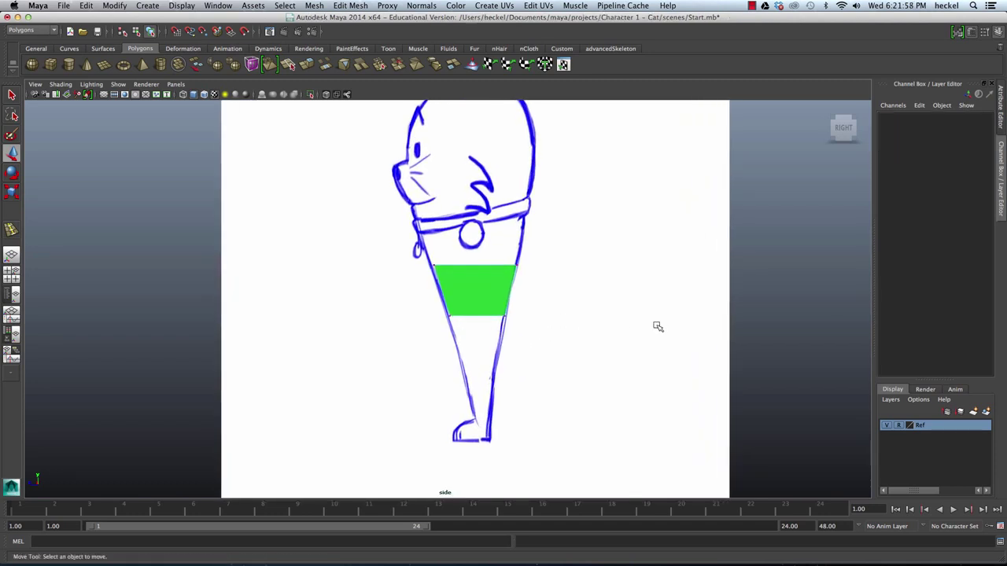
left_click_drag(504, 258, 526, 271)
left_click(490, 266)
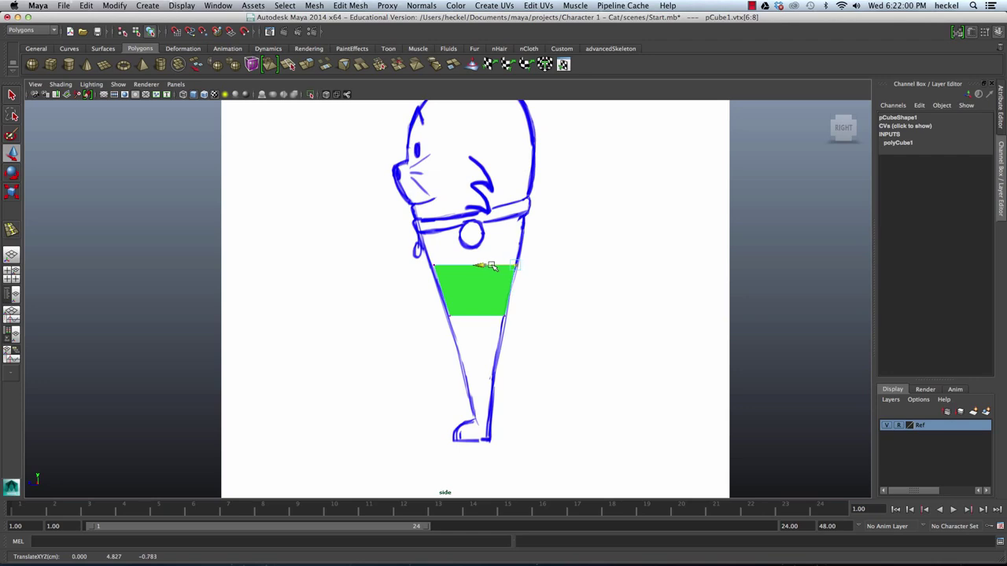
Check the shaped block against the cat drawing in the front view and look at its top faces in perspective
key("space")
key("space")
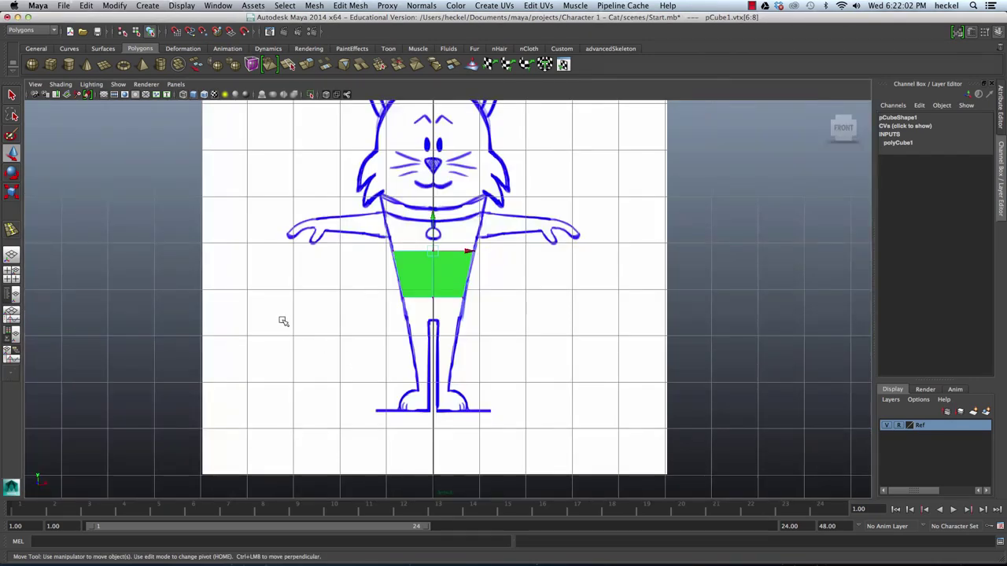
right_click_drag(283, 321, 519, 325, "alt")
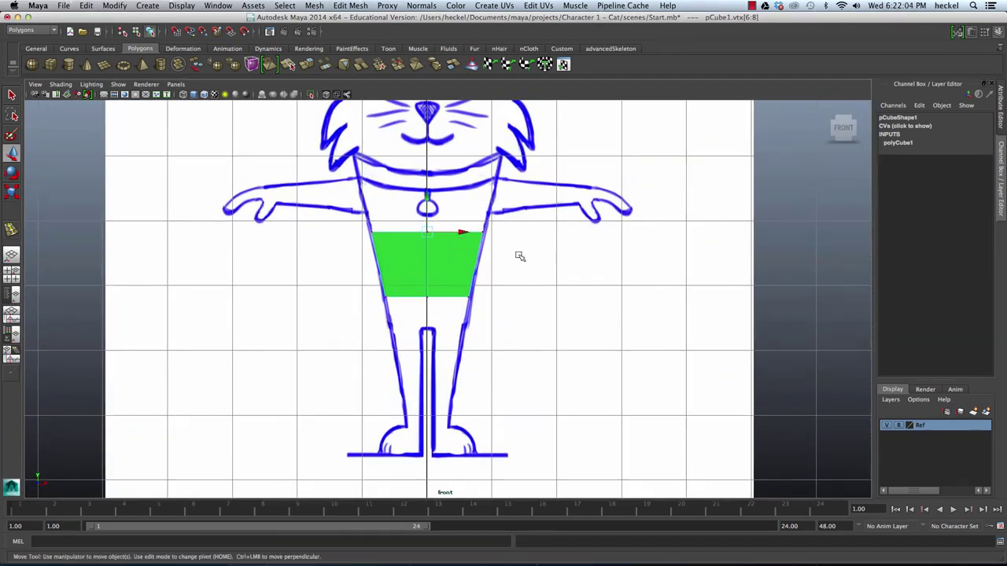
right_click_drag(519, 256, 490, 285, "alt")
key("space")
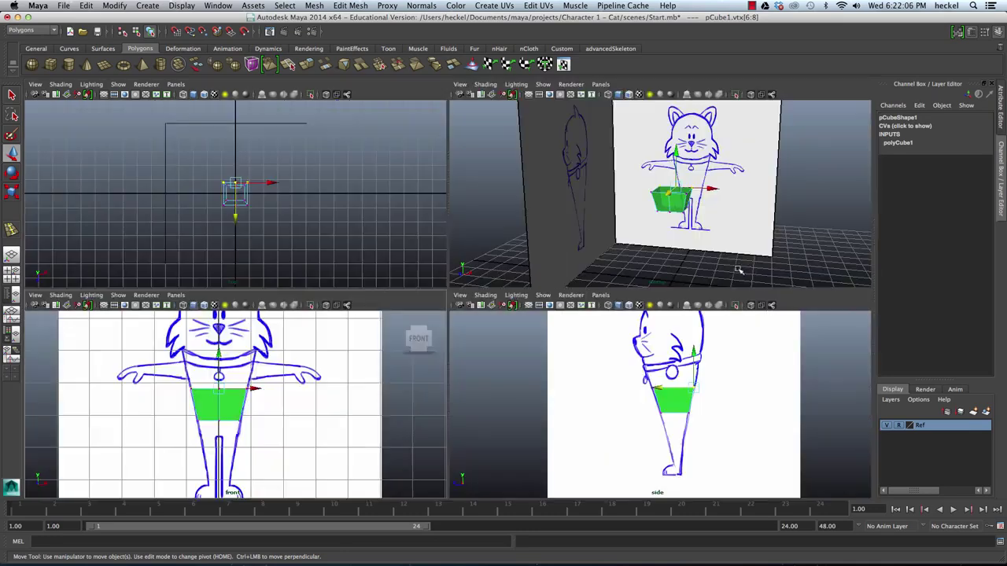
key("space")
left_click_drag(738, 270, 600, 217, "alt")
left_click_drag(483, 315, 520, 273, "alt")
Extrude the block's two top faces up by about 1.011 and scale them to about 1.498 in X, ending in the side view
key("q")
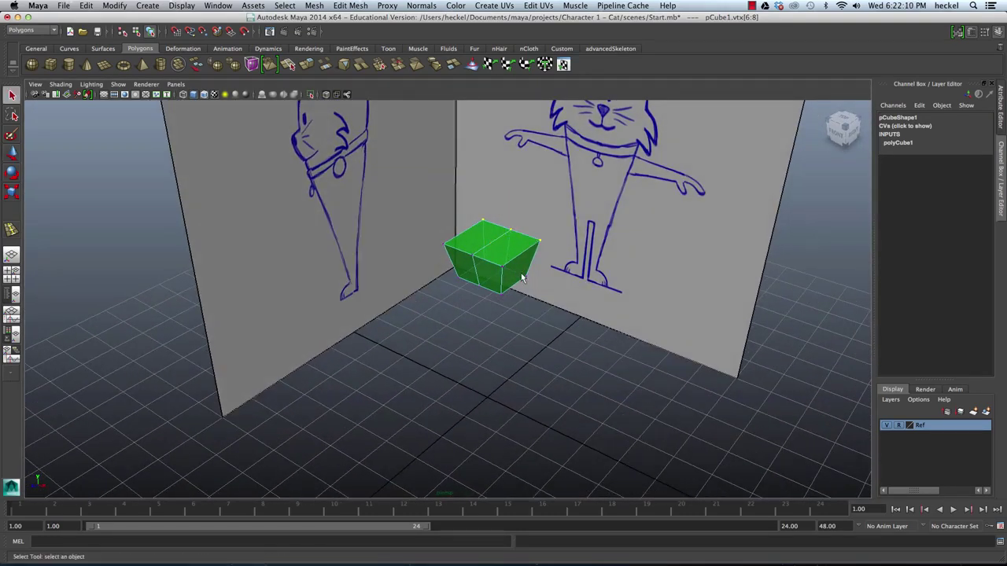
right_click_drag(505, 247, 503, 267)
left_click(503, 252)
left_click(485, 245, "shift")
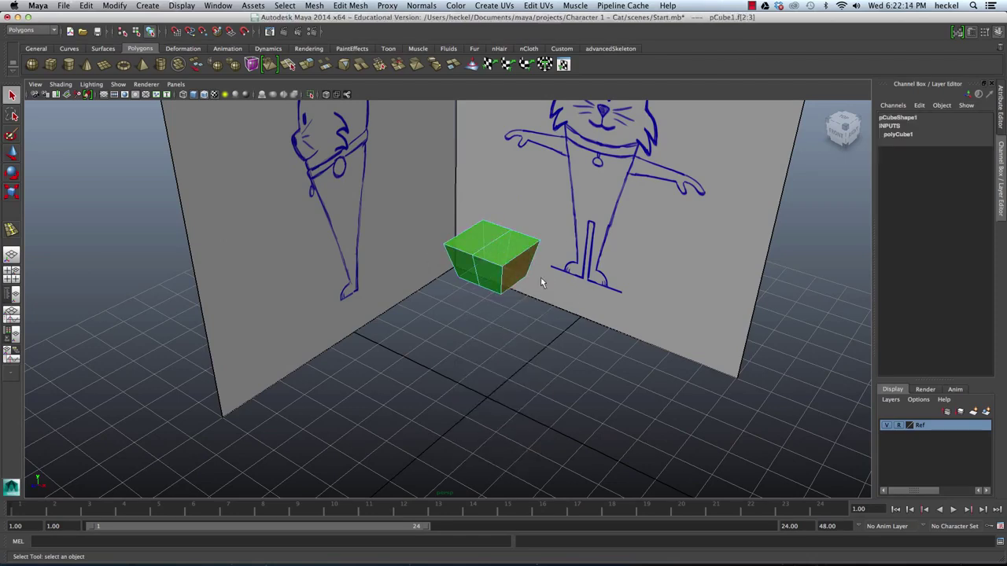
mouse_move(505, 304)
left_mouse_down("alt")
mouse_move(535, 286)
mouse_move(509, 298)
left_mouse_up("alt")
key("space")
key("space")
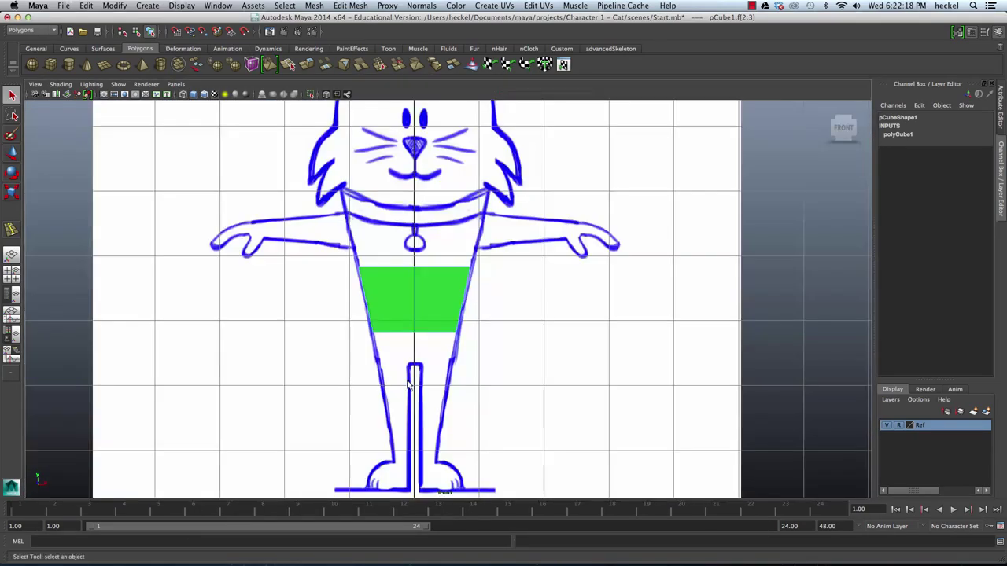
left_click(309, 65)
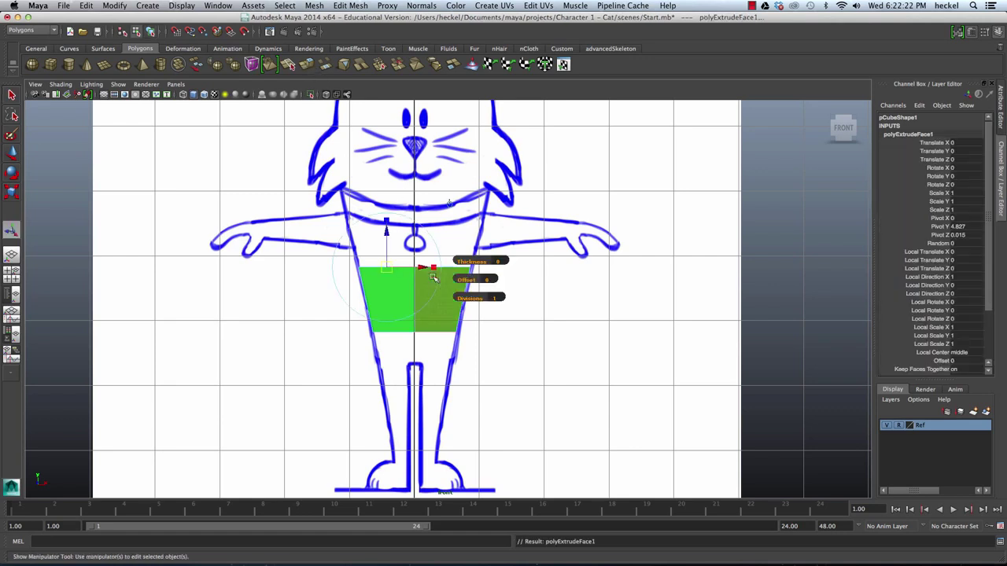
left_click_drag(388, 232, 389, 171)
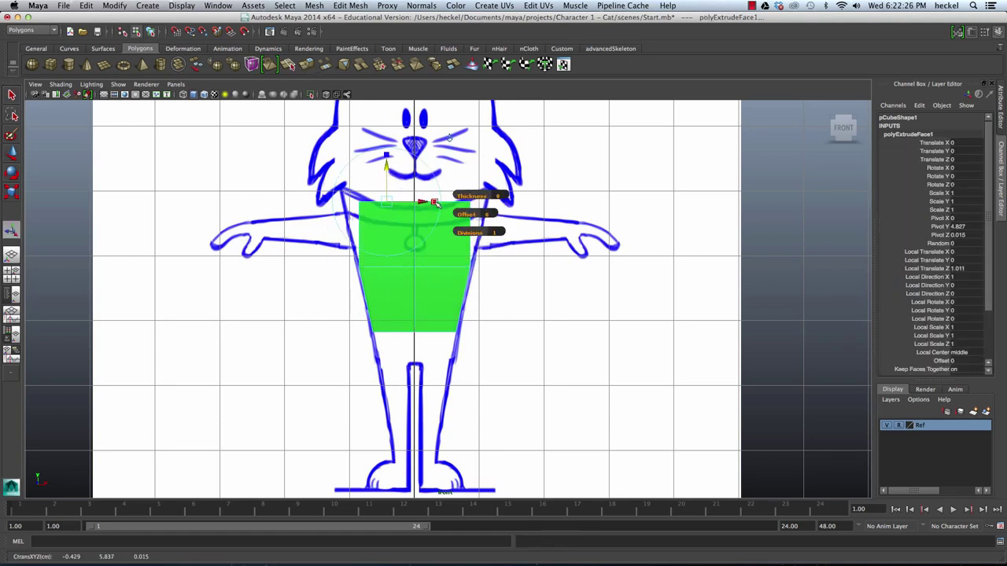
left_click_drag(435, 202, 456, 205)
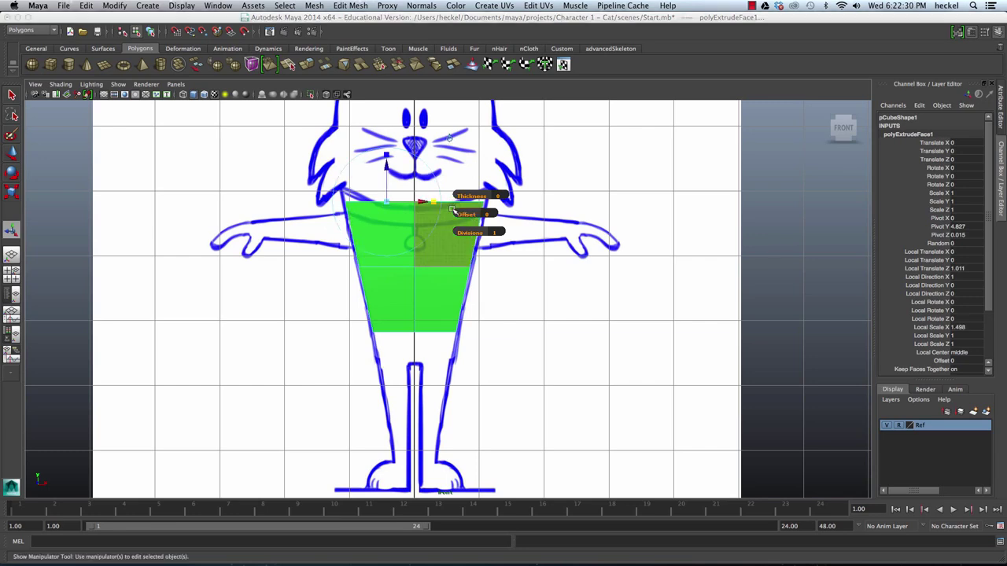
key("space")
key("space")
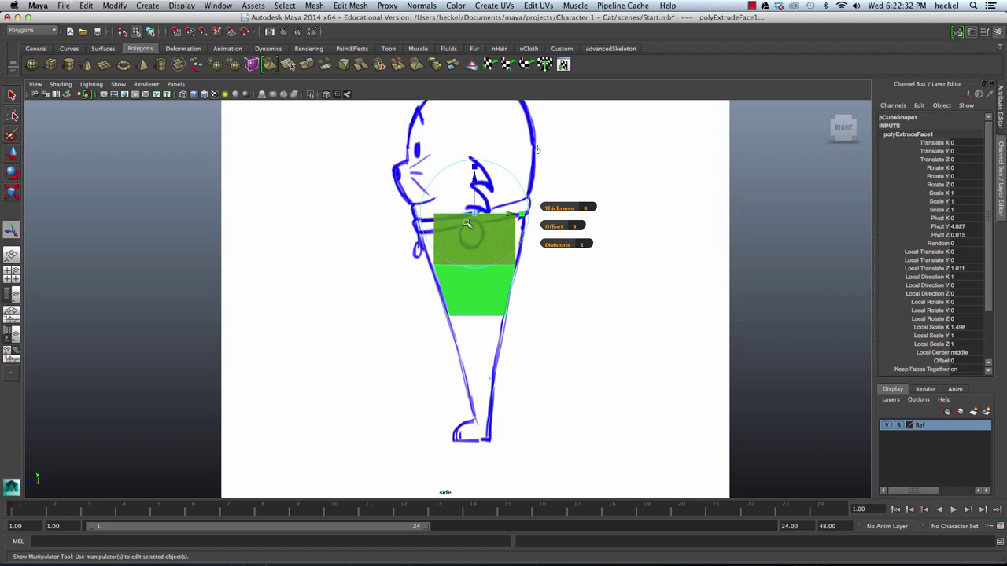
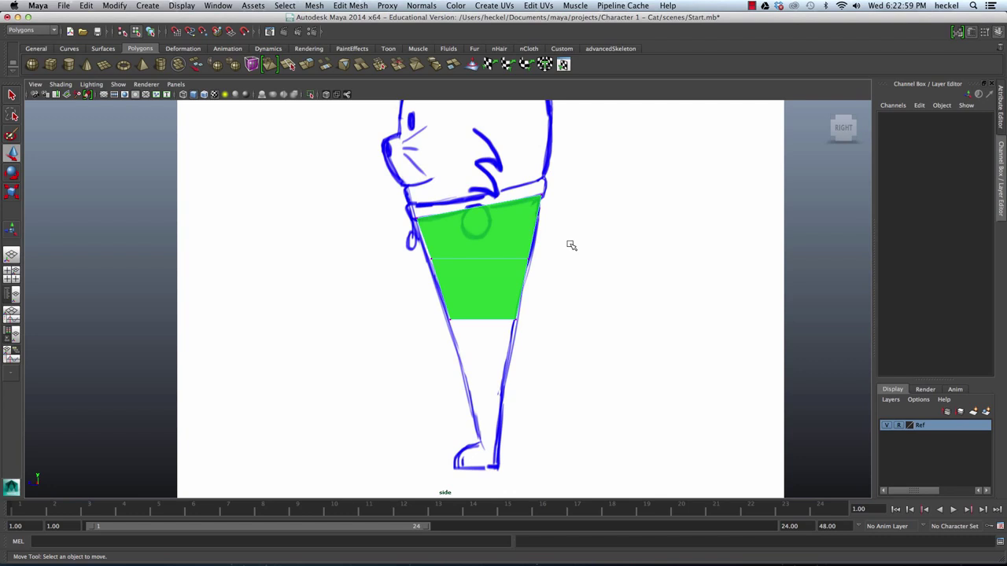
Examine the torso block against the front drawing and from below in the perspective view
key("space")
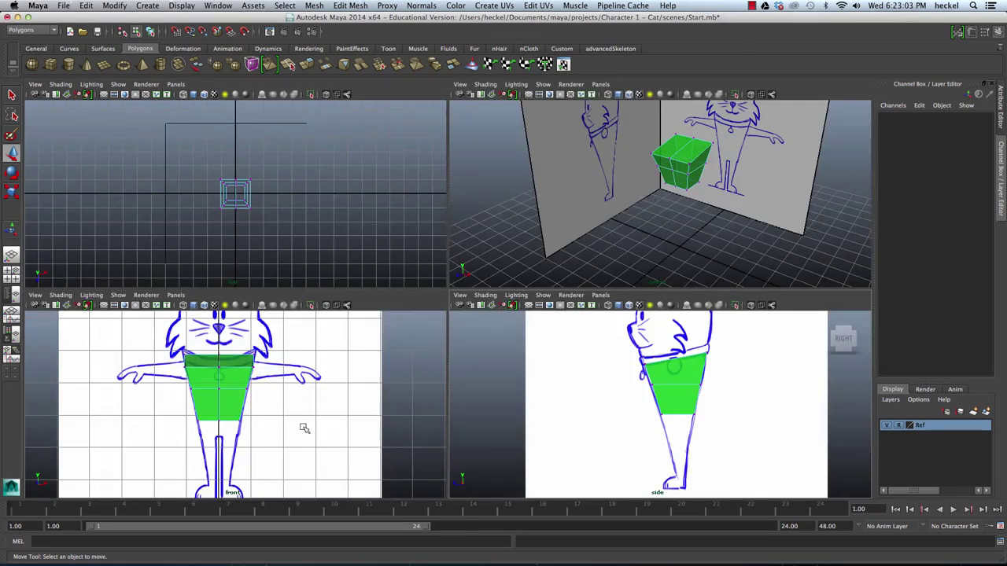
key("space")
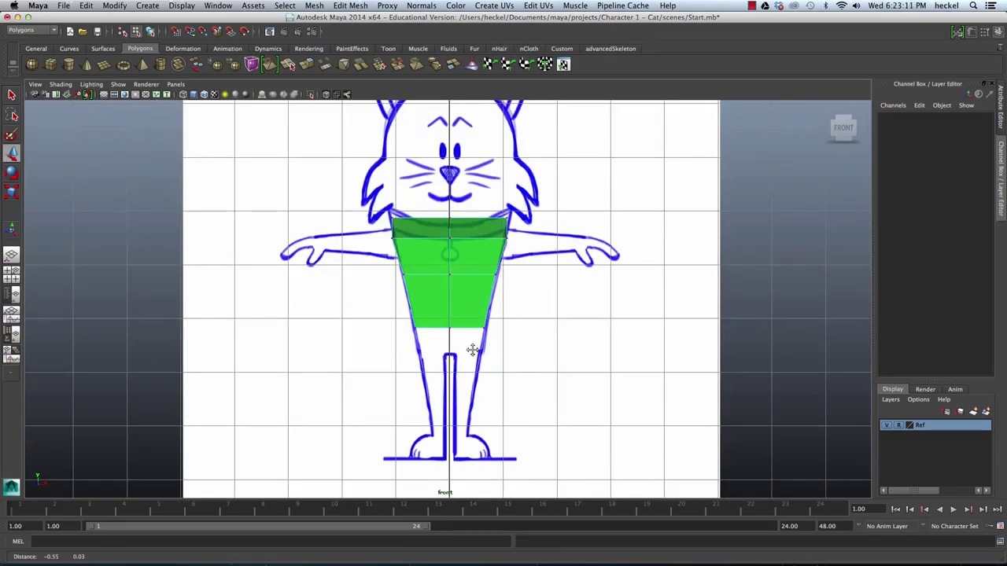
key("space")
key("space")
left_click_drag(696, 153, 681, 201, "alt")
right_click_drag(427, 331, 549, 301, "alt")
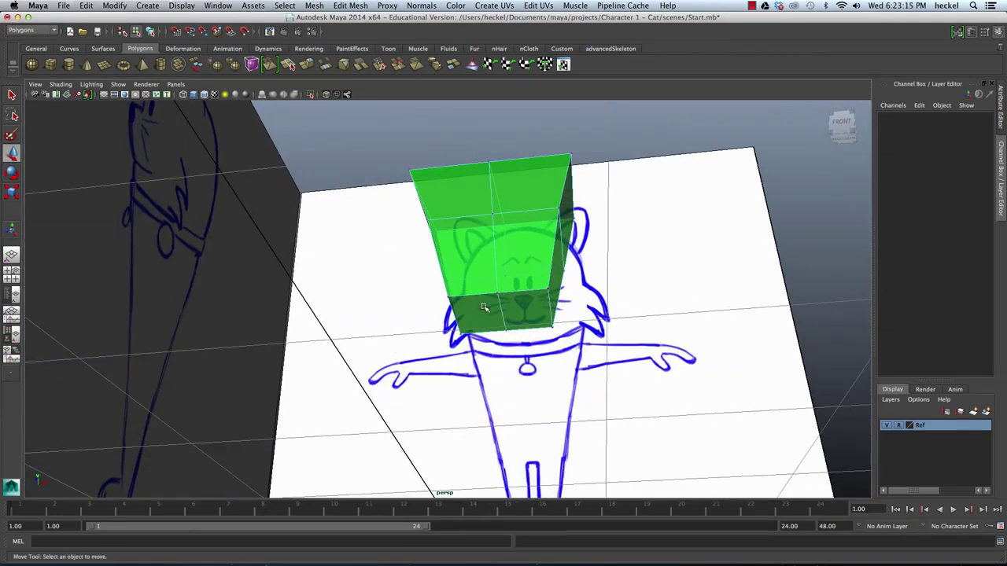
Extrude the block's two bottom faces down by about 0.49 towards the cat's legs
right_click_drag(484, 307, 487, 330)
left_click(486, 319)
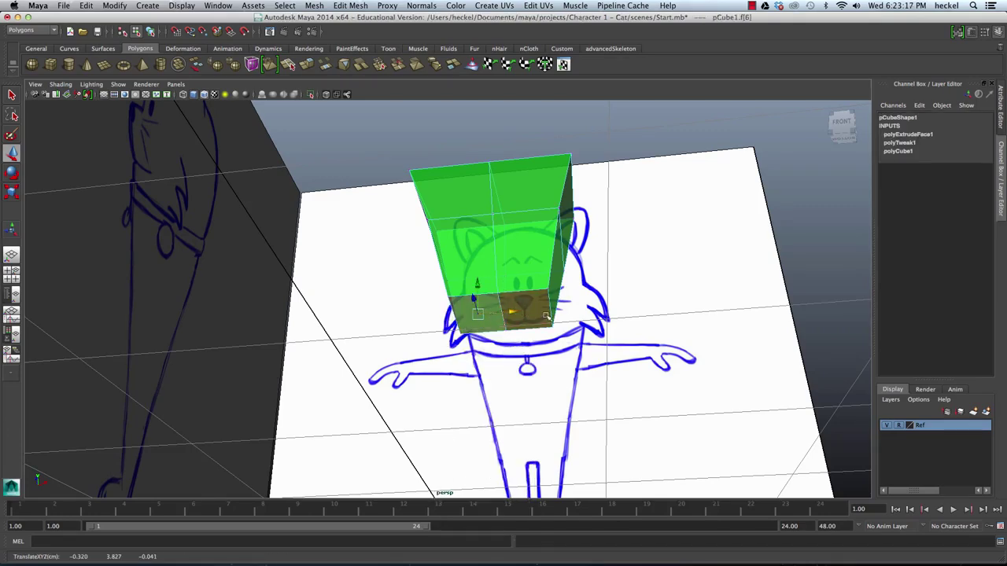
left_click(535, 313, "shift")
key("space")
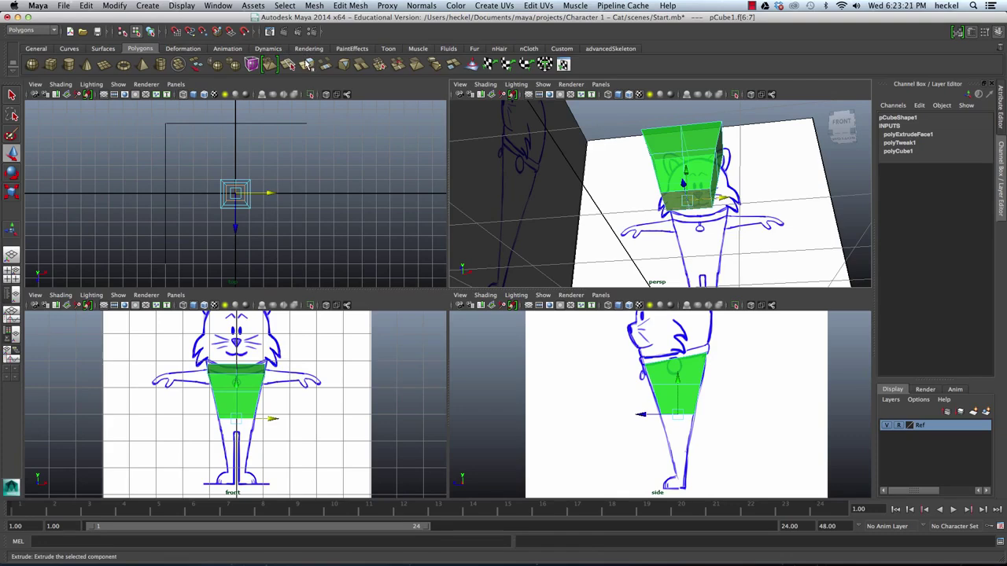
left_click(308, 66)
left_click_drag(231, 453, 232, 467)
Taper the extruded bottom faces to a local scale of about -0.643 in X and 0.741 in Y, following the front and side drawings
right_click_drag(234, 464, 446, 430, "alt")
middle_click_drag(446, 430, 470, 380, "alt")
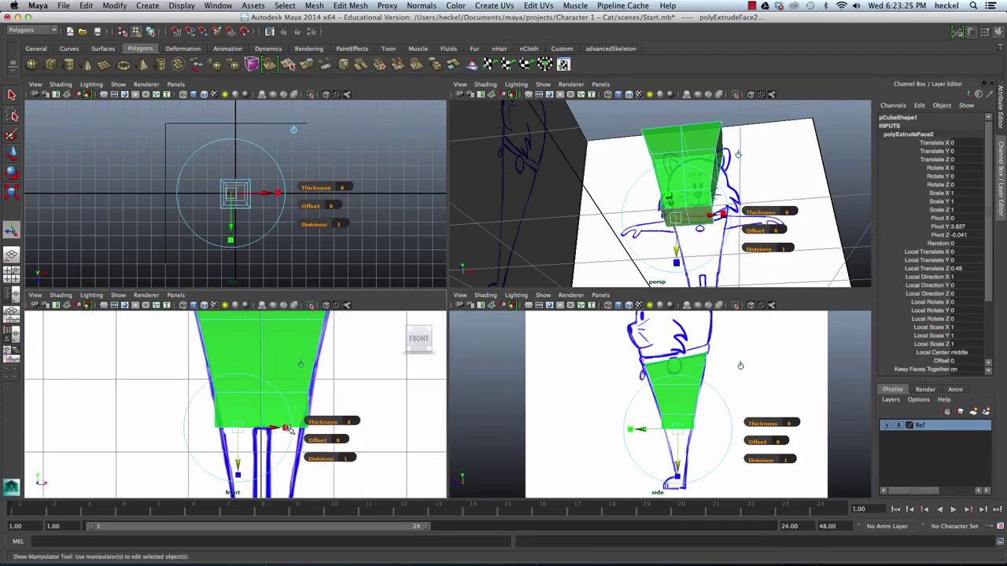
left_click_drag(286, 429, 209, 439)
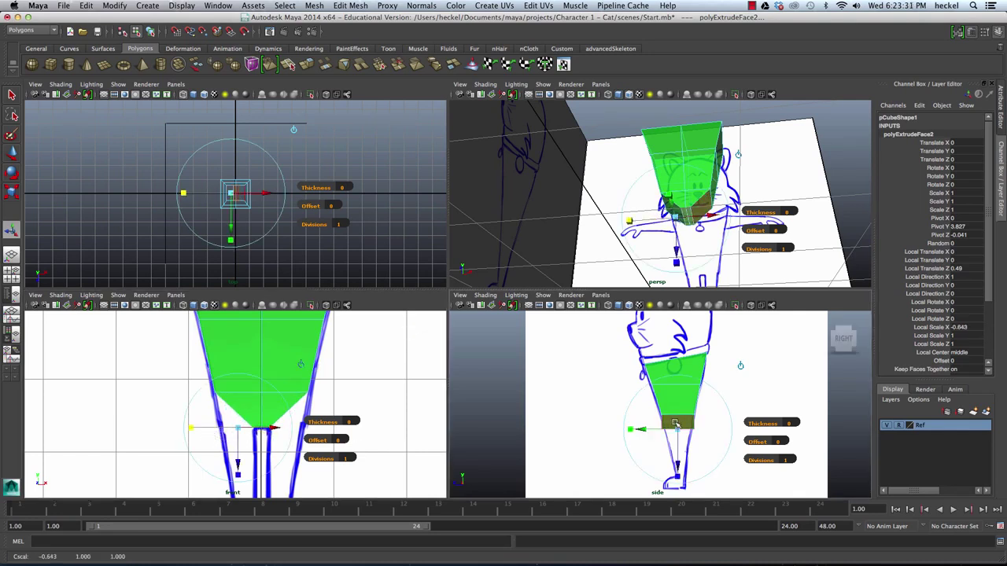
right_click_drag(623, 432, 747, 440, "alt")
middle_click_drag(747, 440, 692, 373, "alt")
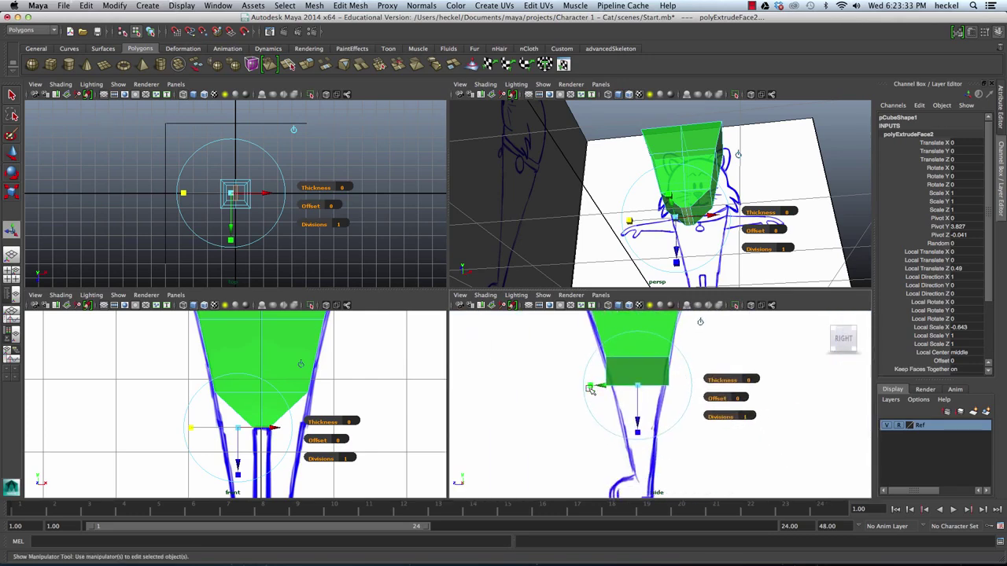
left_click_drag(590, 388, 602, 390)
left_click_drag(702, 178, 645, 148, "alt")
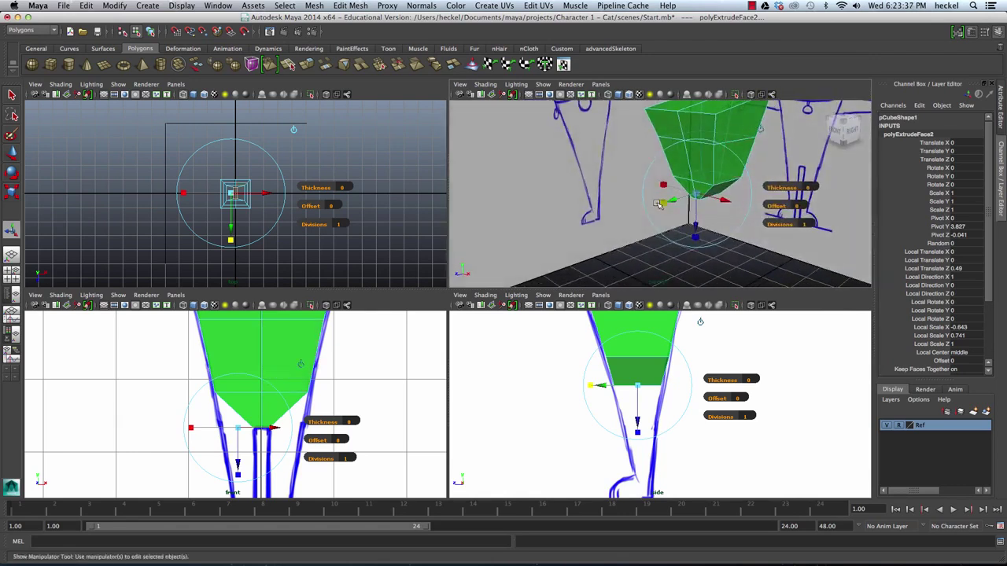
left_click_drag(657, 203, 649, 202, "alt")
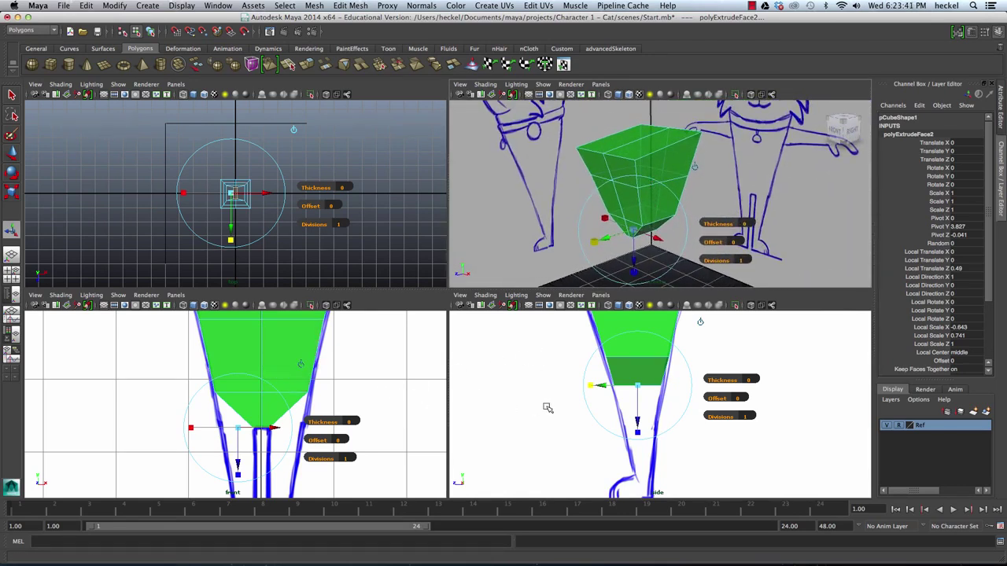
Extrude the torso's two top faces up by about 1.438 into the head area of the side drawing
scroll(669, 318, "down", 1)
middle_click_drag(669, 316, 632, 399, "alt")
scroll(642, 372, "down", 1)
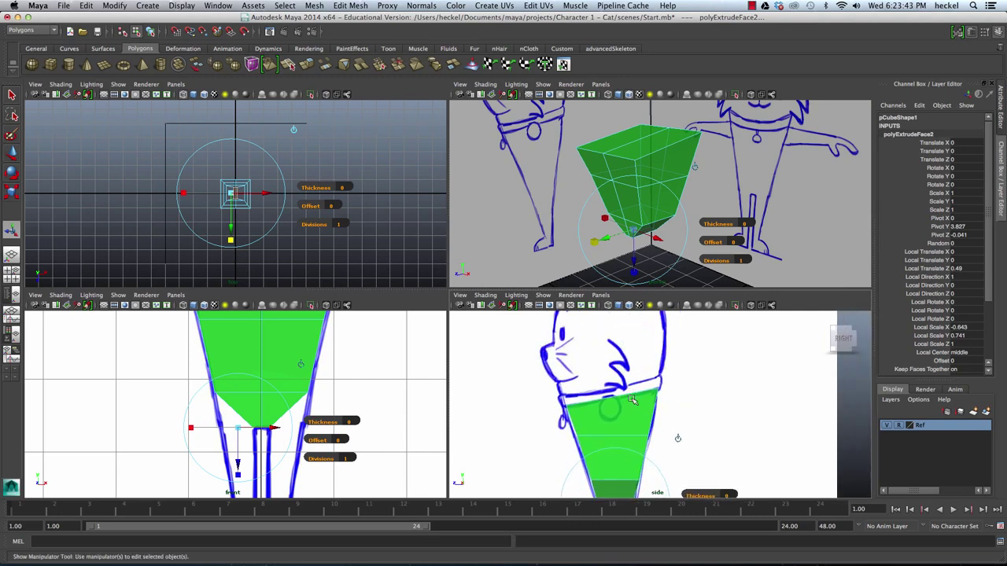
right_click_drag(627, 140, 623, 161)
left_click(643, 147)
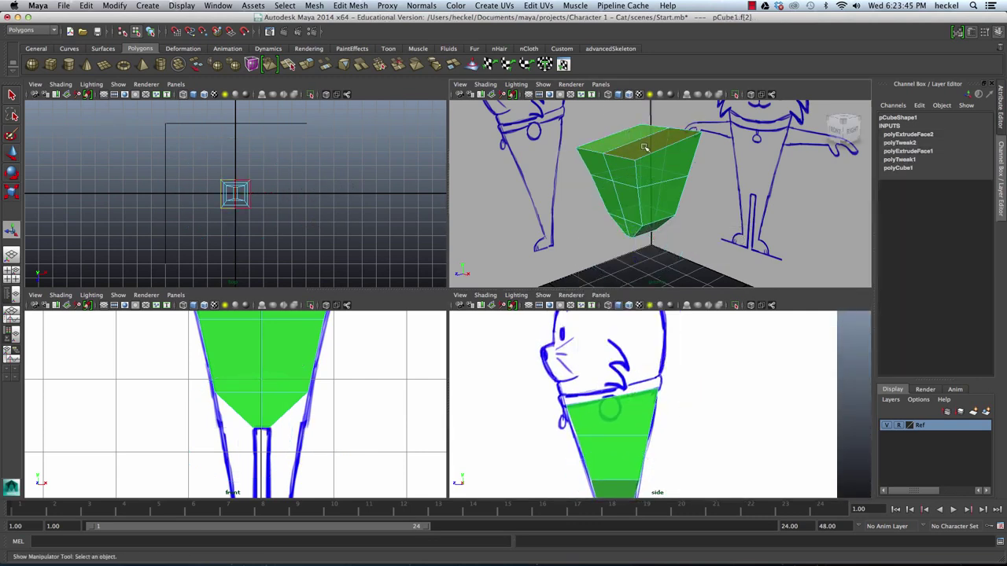
left_click(643, 147, "shift")
scroll(656, 382, "down", 1)
middle_click_drag(654, 386, 633, 402, "alt")
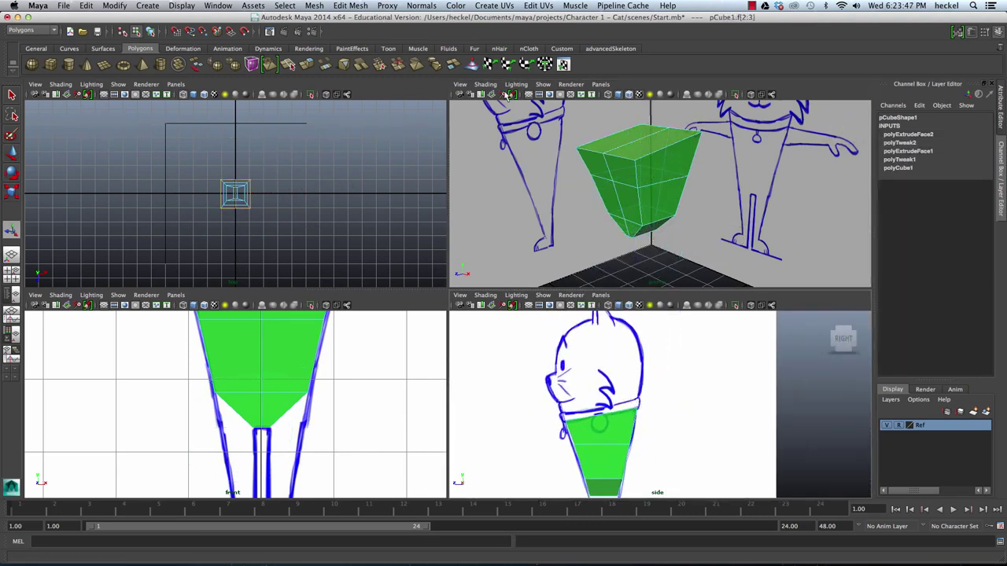
key("space")
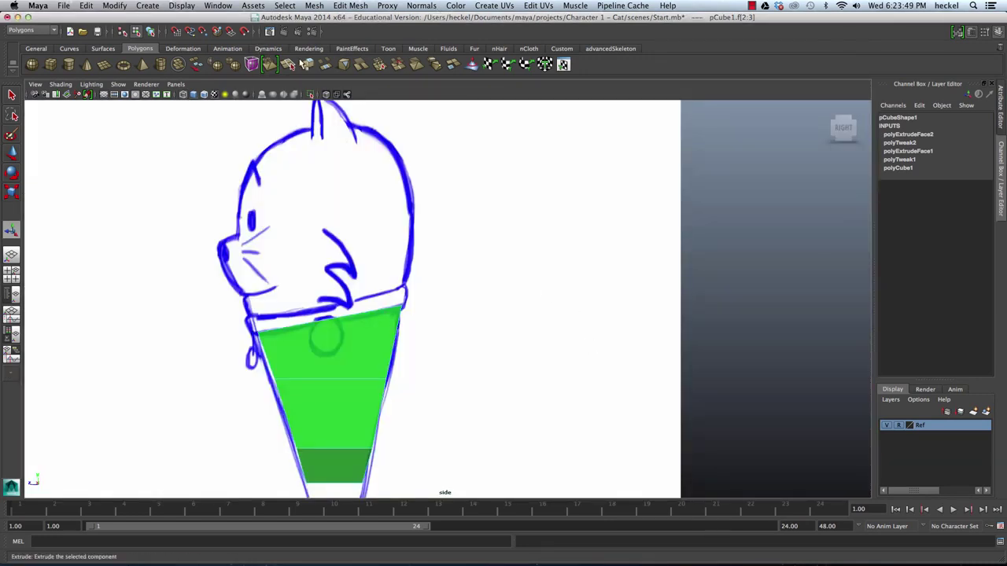
left_click(307, 65)
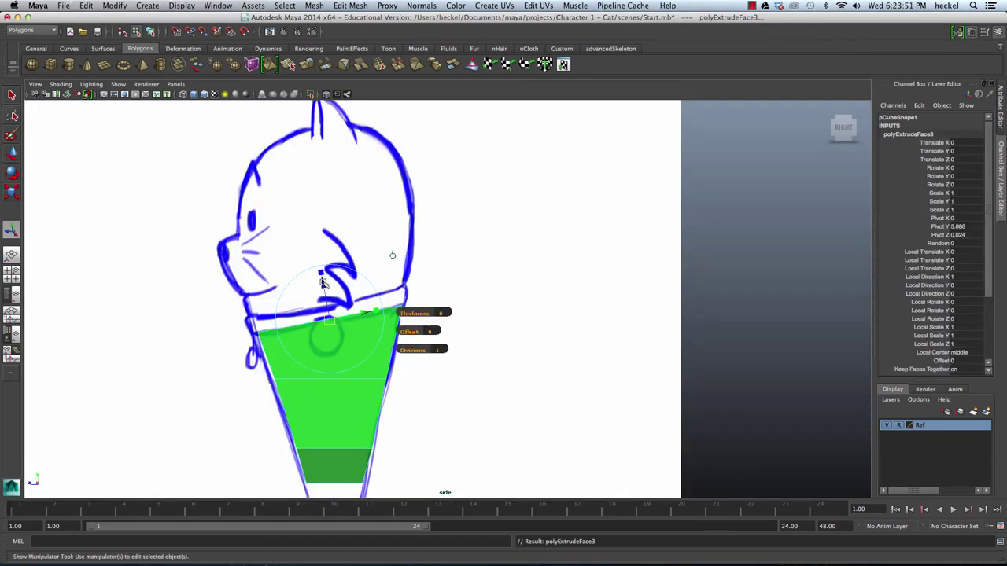
left_click_drag(325, 285, 328, 176)
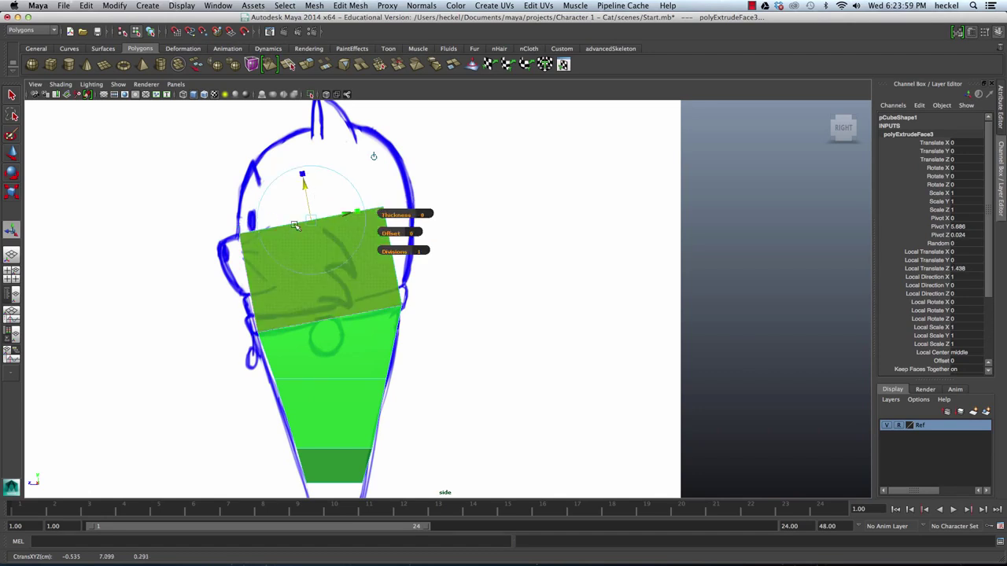
Flatten the extruded top vertices to one level and move the rear ones out to the back-of-head line, at about Z -1.177
right_click_drag(294, 225, 243, 223)
left_click_drag(216, 214, 428, 240)
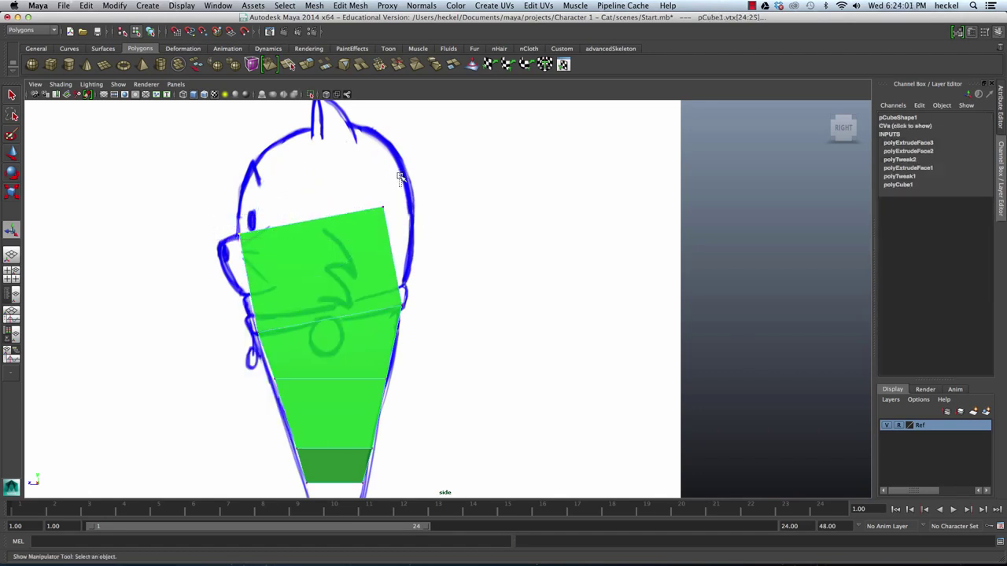
key("r")
mouse_move(308, 256)
left_mouse_down()
mouse_move(315, 224)
mouse_move(387, 224)
mouse_move(376, 221)
left_mouse_up()
key("w")
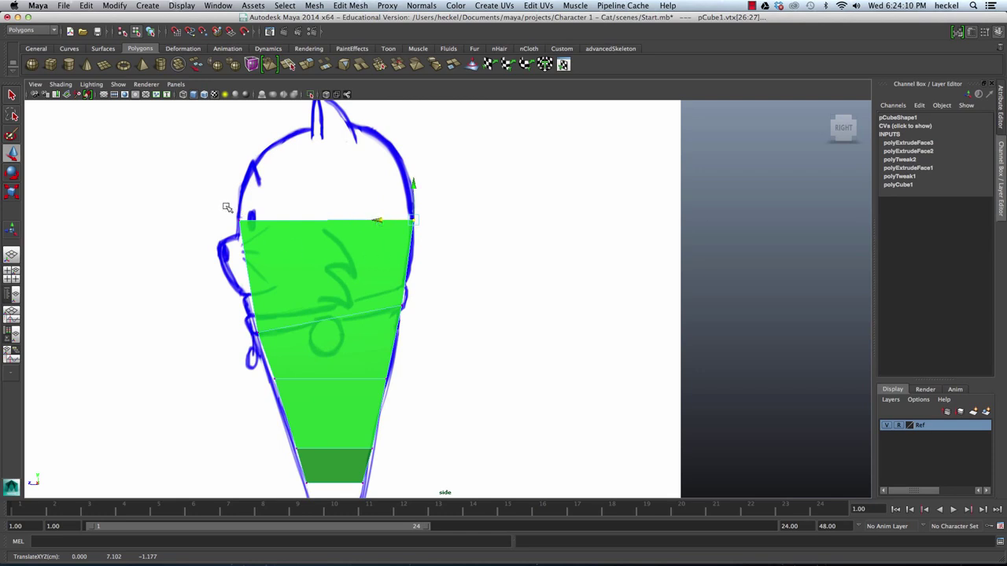
Lower the top row of vertices to about Y 6.882 and nudge its rear vertices to about Z -1.169
left_click_drag(226, 207, 494, 270)
left_click_drag(325, 189, 327, 204)
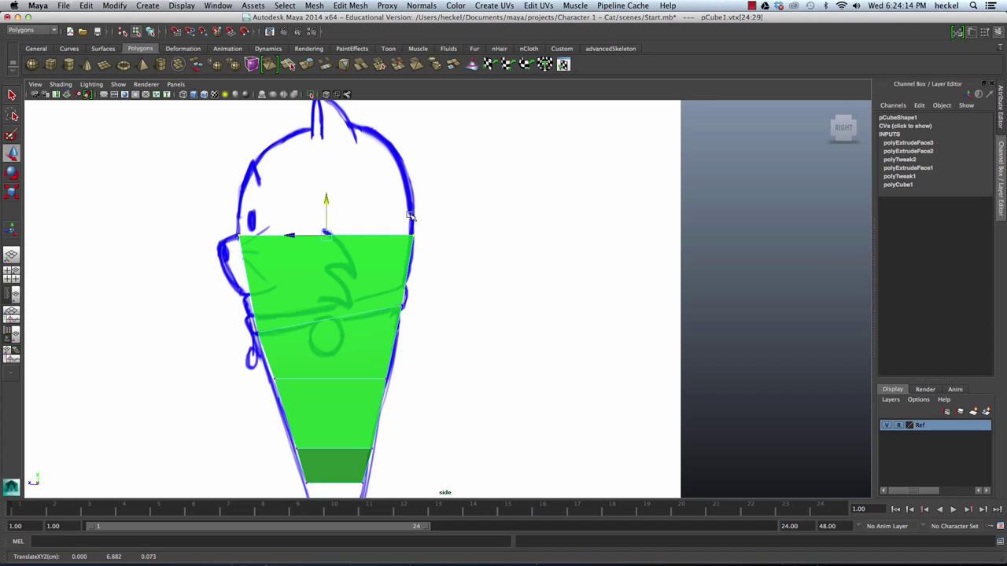
left_click_drag(409, 216, 433, 254)
left_click(398, 236)
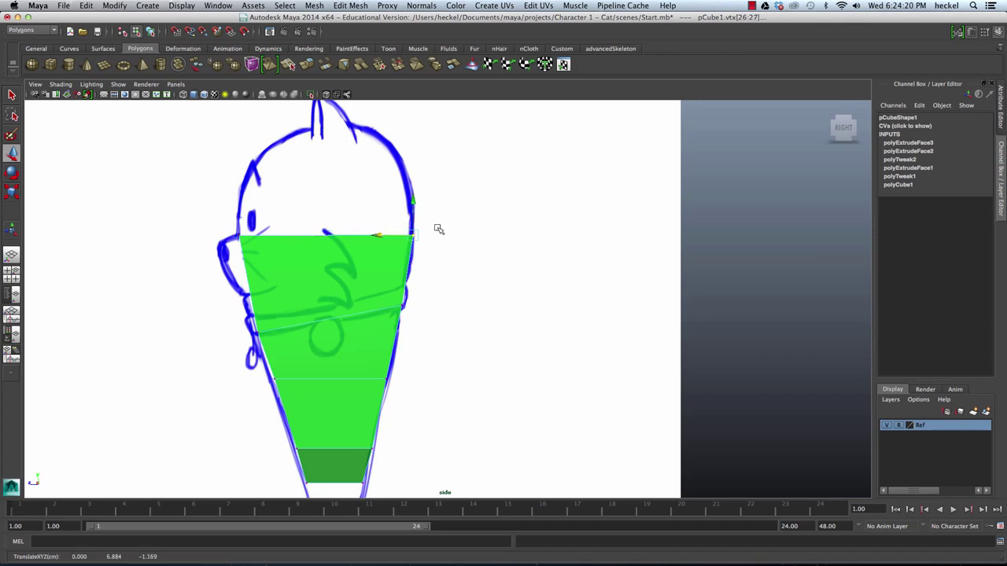
Extrude the block's two top faces up by about 1.516 to reach the top of the cat's head in the side view
key("space")
key("space")
scroll(505, 165, "down", 3)
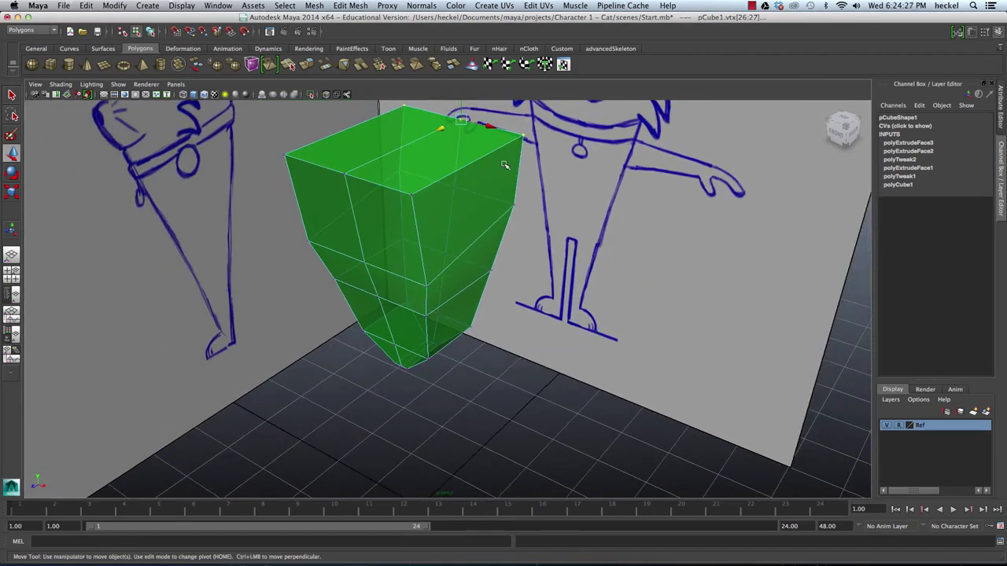
right_click_drag(425, 150, 425, 177)
left_click(420, 167)
left_click(393, 147, "shift")
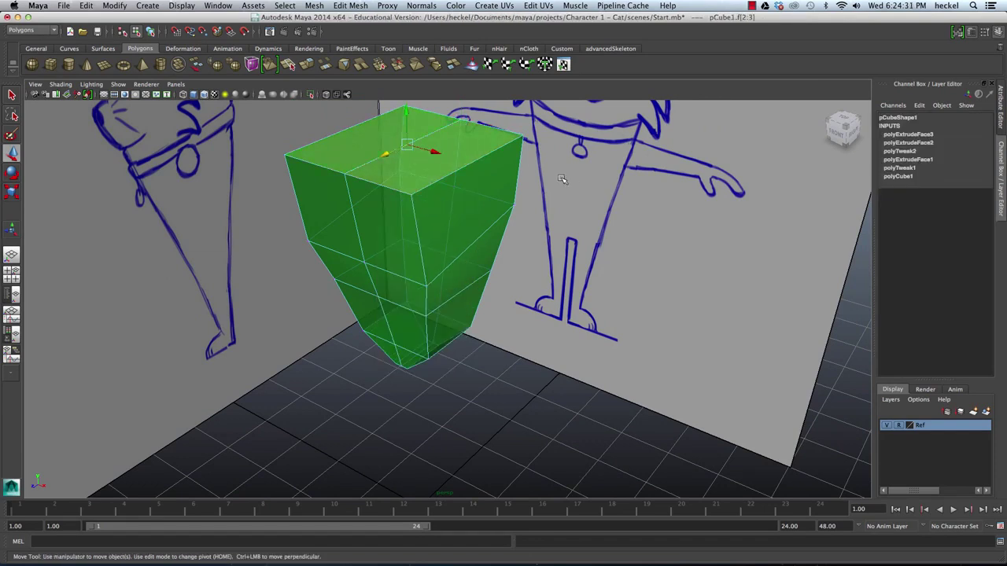
middle_click_drag(485, 196, 495, 245, "alt")
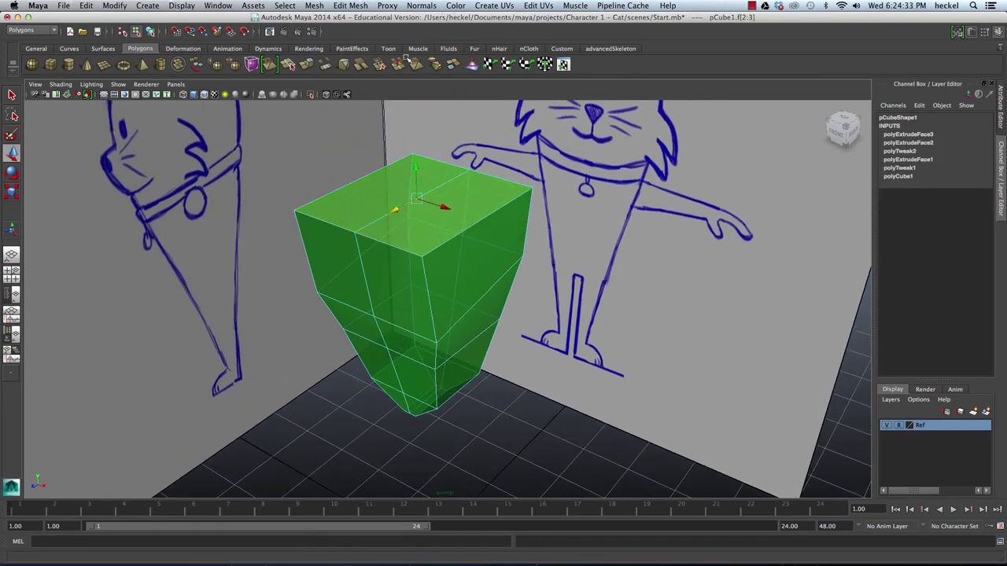
key("space")
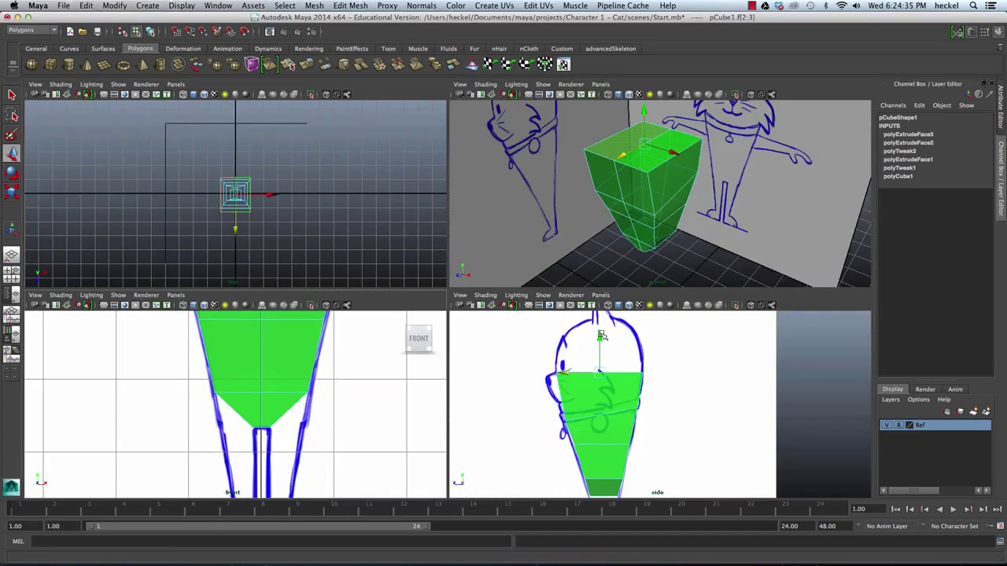
key("space")
key("space")
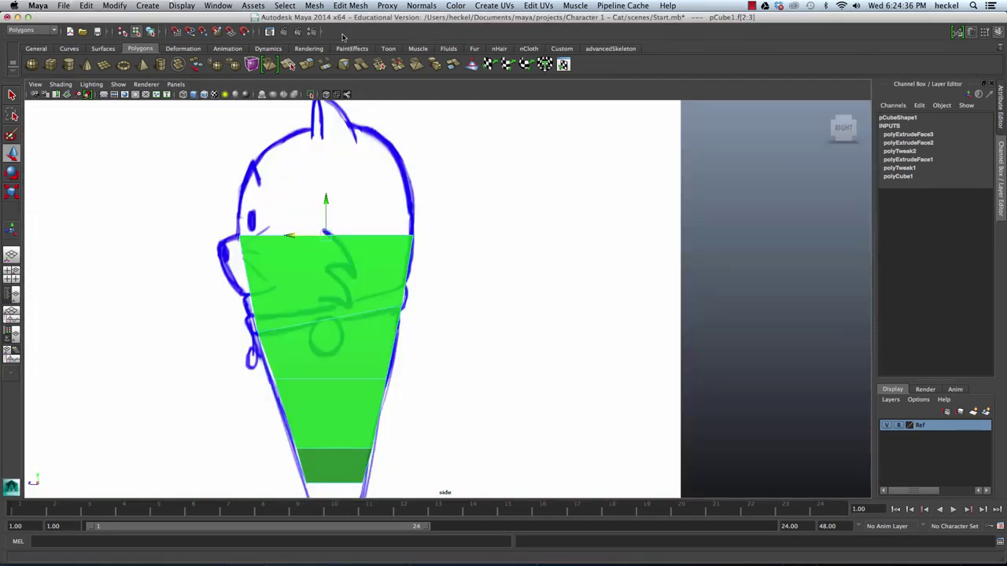
left_click(307, 65)
left_click_drag(330, 199, 338, 106)
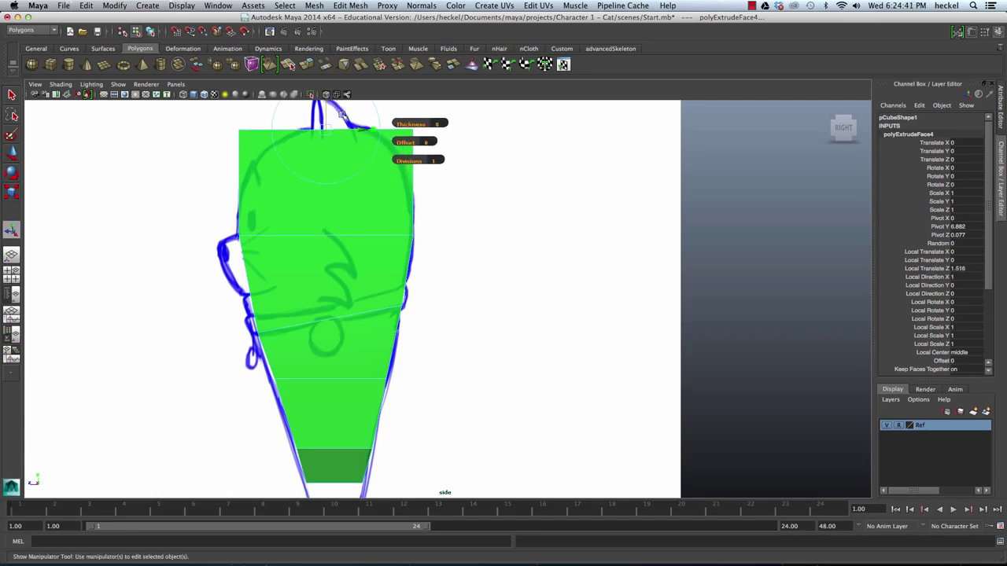
Scale the extruded top-of-head faces uniformly to about 0.483 in the perspective view
key("space")
key("space")
left_click_drag(550, 158, 381, 187, "alt")
left_click(444, 191)
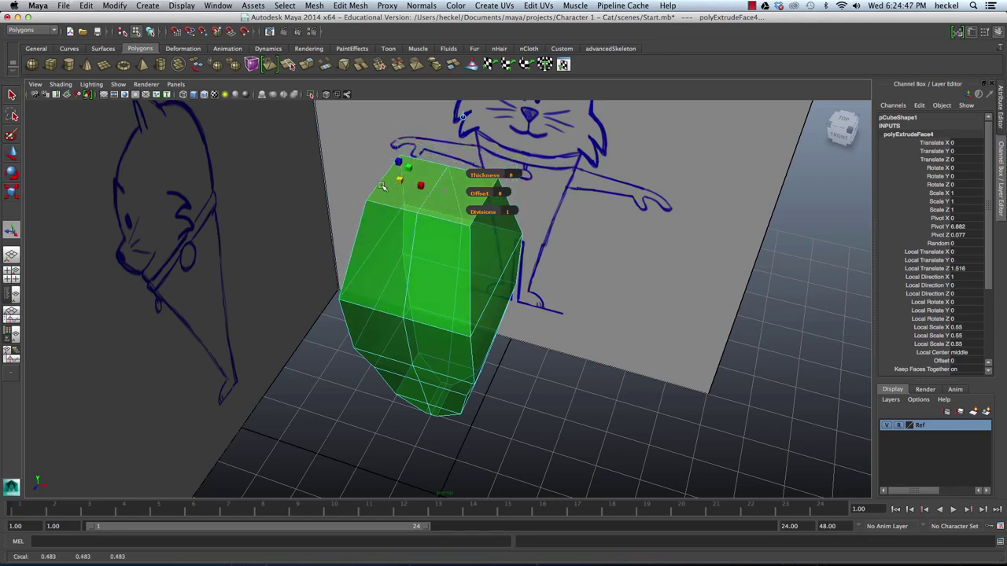
Narrow the crown faces to a local scale of about -0.135 in X and 0.357 in Y, matching the front and side drawings
key("space")
key("space")
middle_click_drag(401, 295, 385, 539, "alt")
scroll(539, 184, "down", 5)
middle_click_drag(528, 166, 460, 280, "alt")
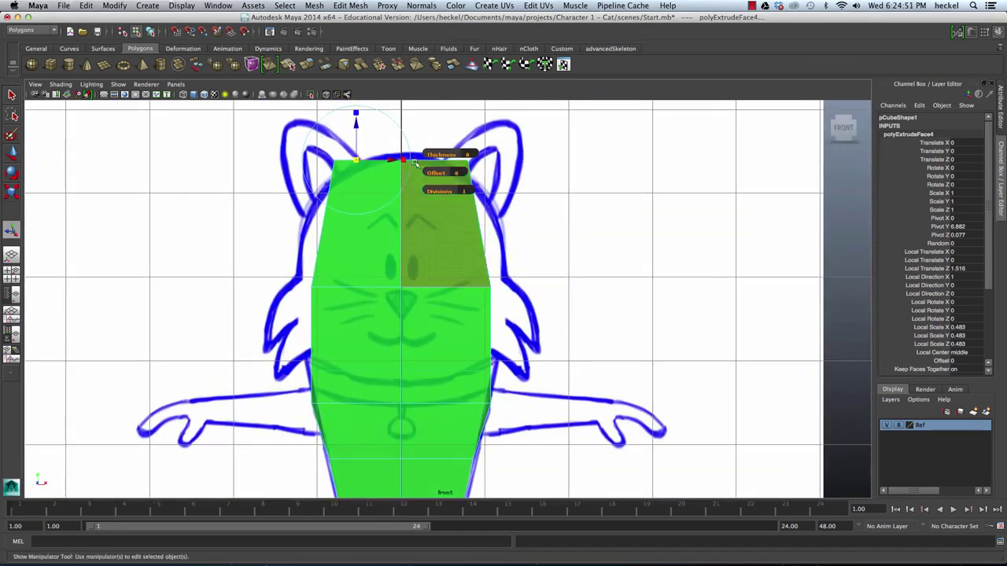
left_click_drag(403, 161, 461, 248)
key("space")
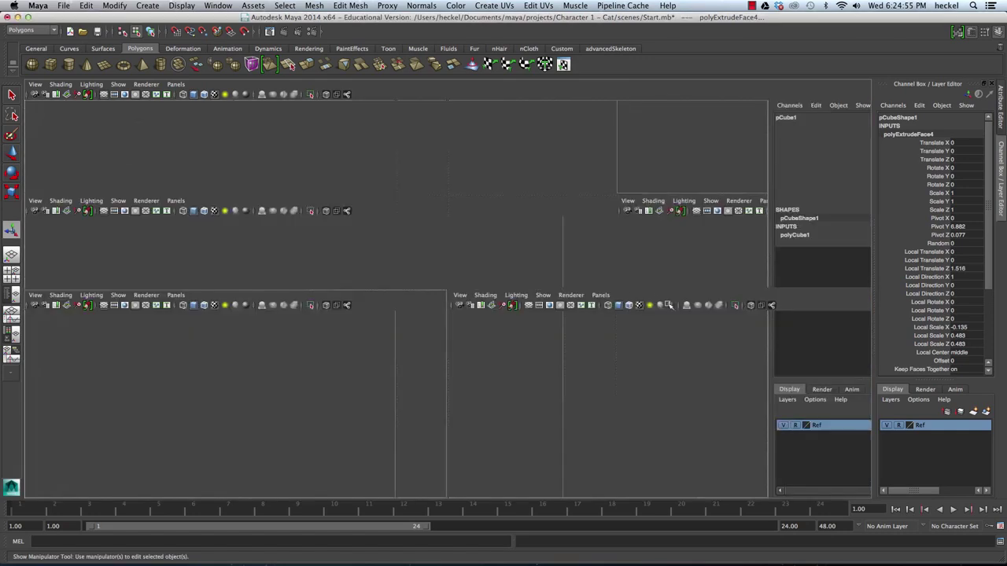
key("space")
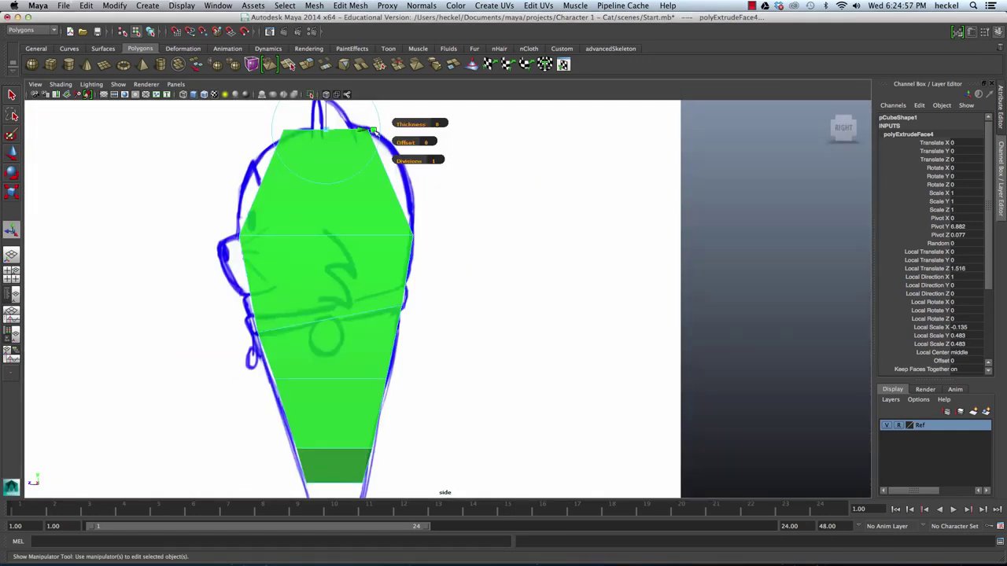
left_click_drag(375, 132, 364, 136)
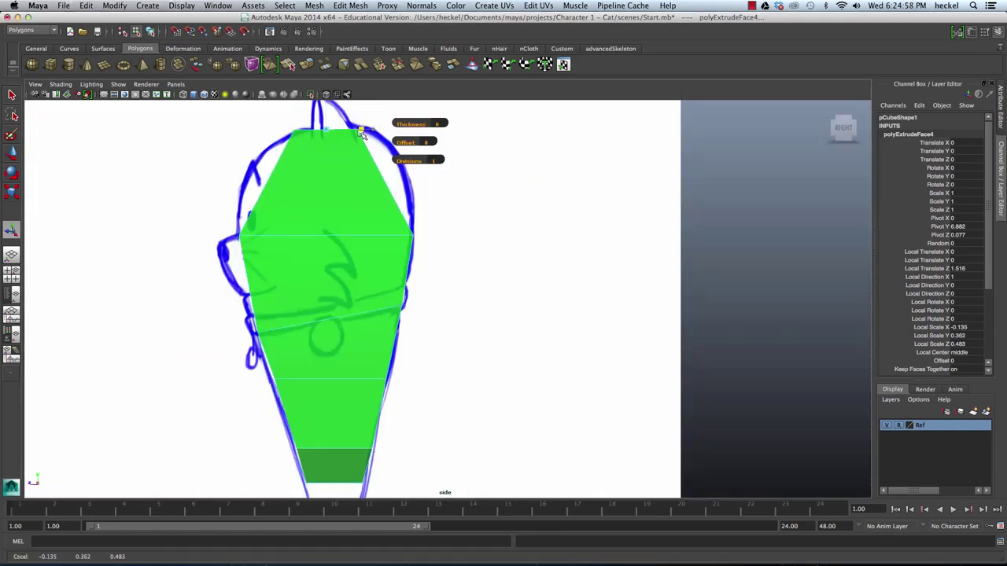
Insert an edge loop midway up the upper head section and scale it by about 1.358 to meet the side outline
left_click(347, 6)
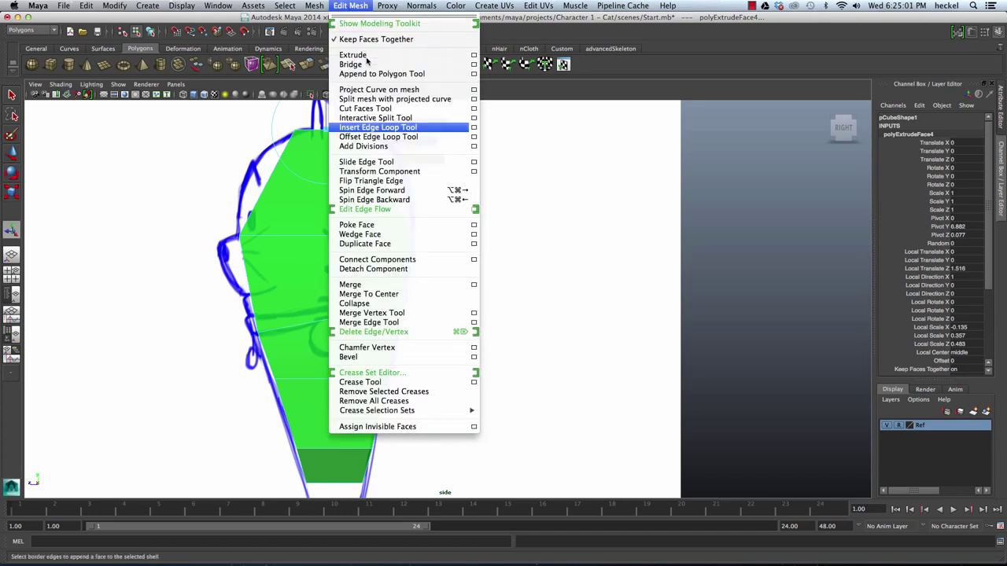
left_click(381, 128)
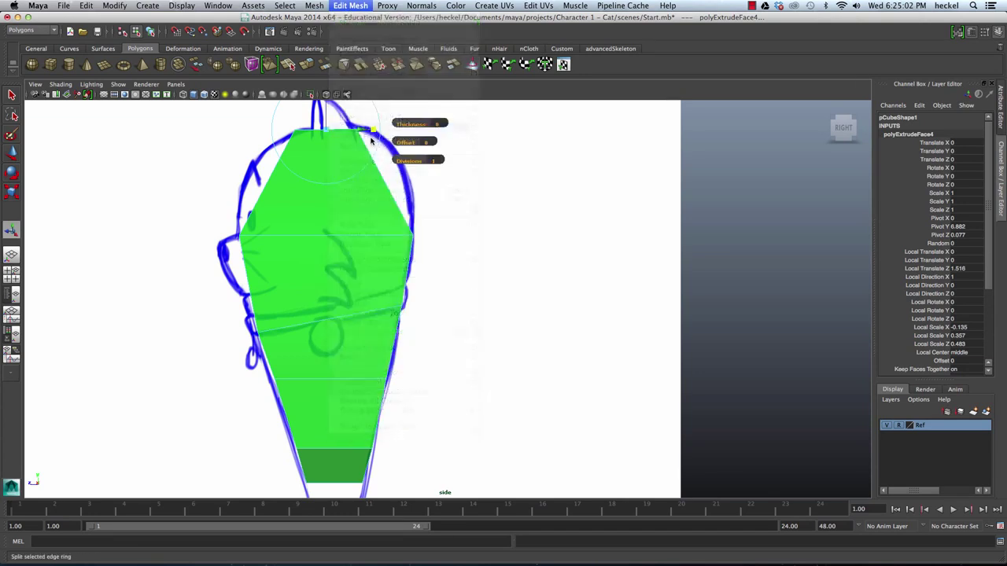
left_click(387, 183)
key("r")
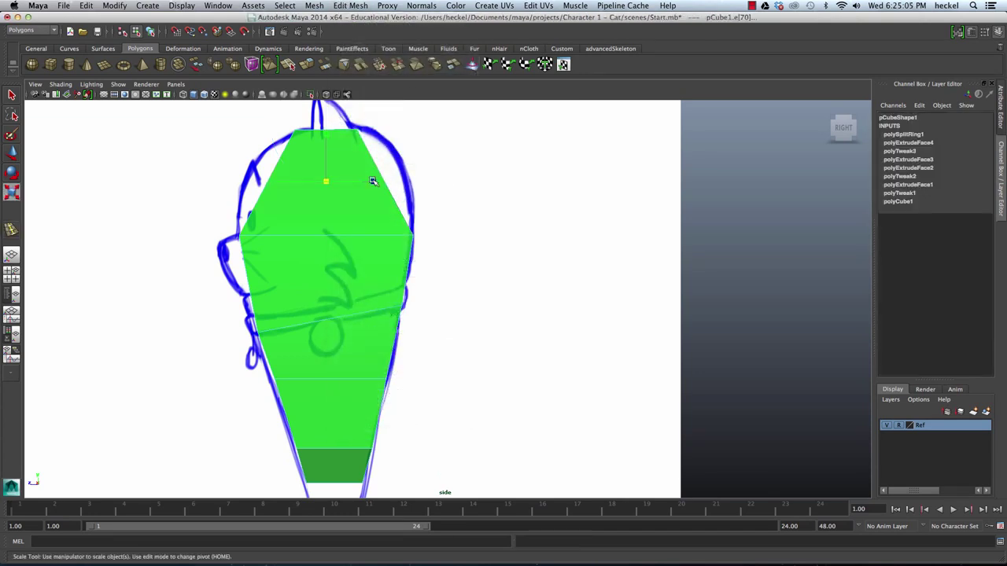
left_click_drag(325, 181, 351, 182)
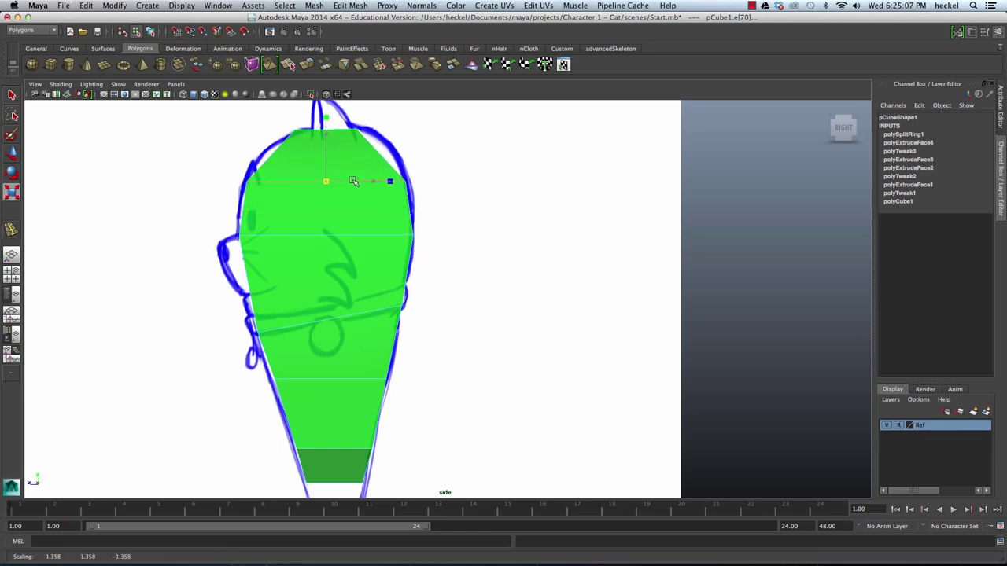
Widen the edge loop at nose level by about 1.141 in X to reach the face outline in the front view
key("space")
key("space")
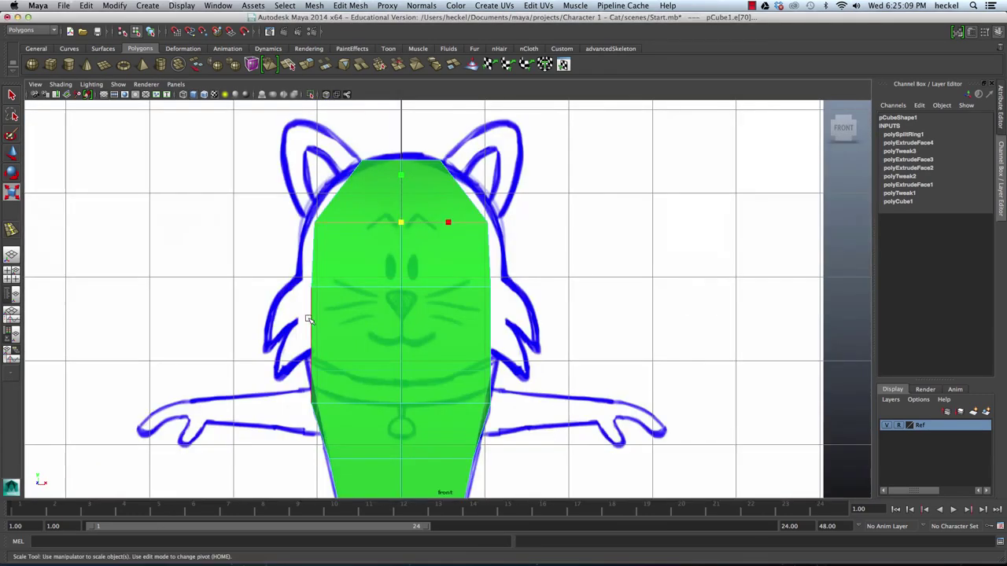
double_click(349, 288)
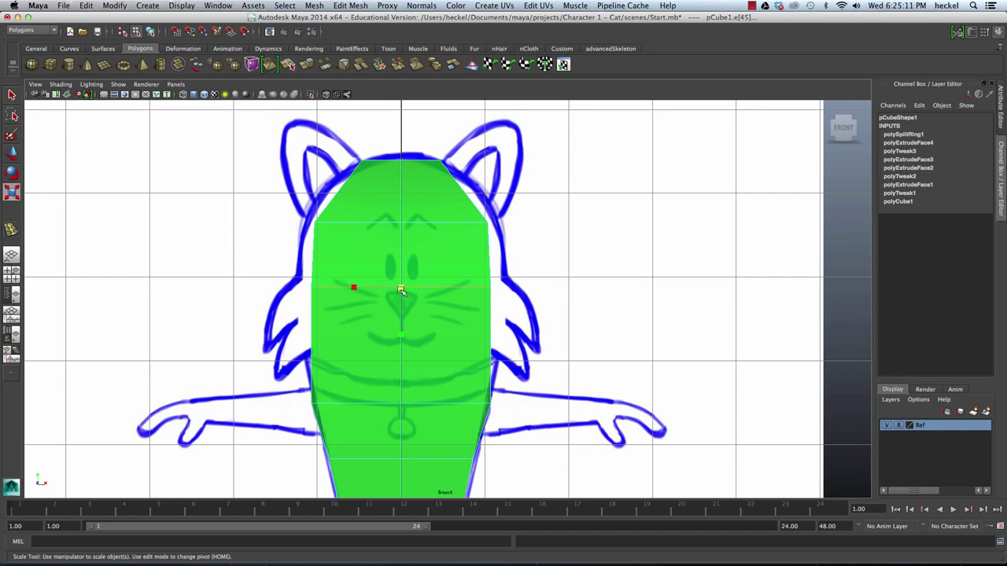
middle_click_drag(355, 289, 346, 291)
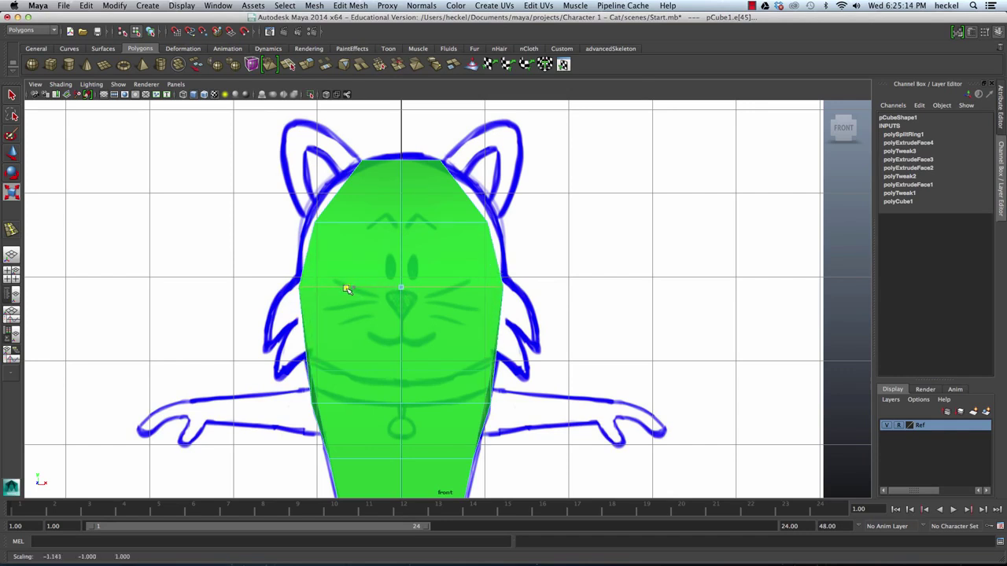
Widen the edge loop at eyebrow level by about 1.07 in X to follow the head outline in the front view
double_click(351, 223)
middle_click_drag(437, 222, 451, 223)
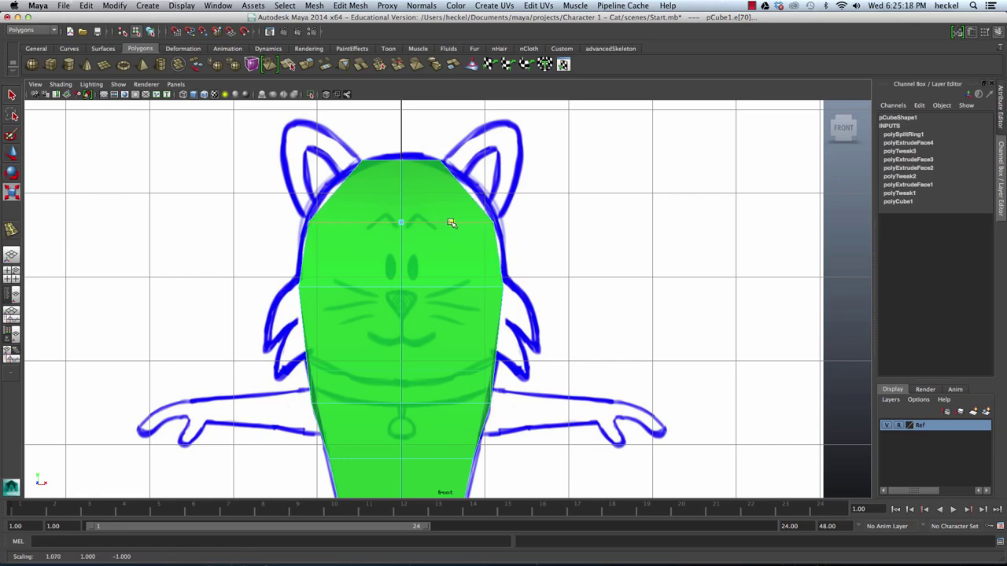
left_click(382, 159)
Examine the blocked-in head and torso from several angles in perspective against both reference drawings
key("space")
key("space")
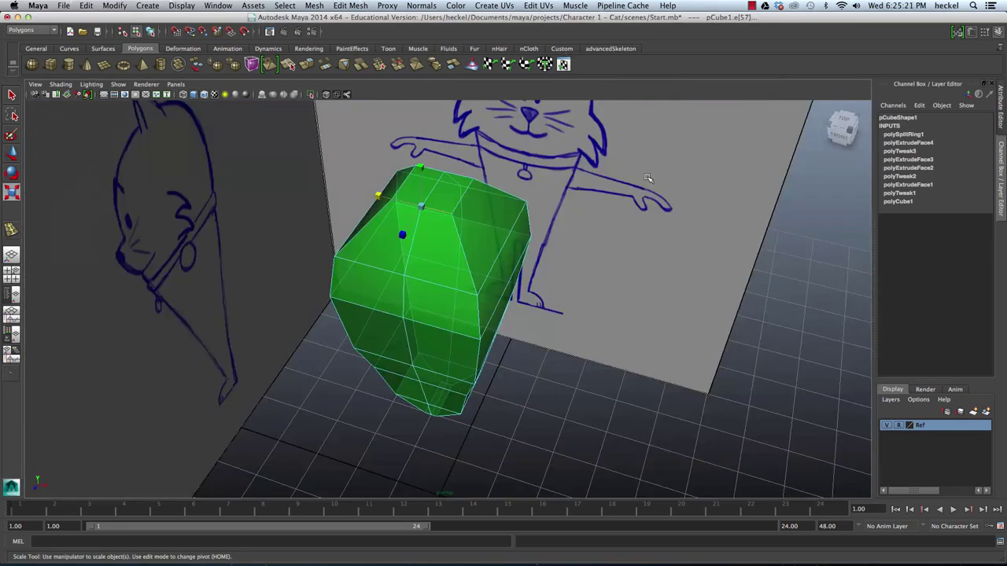
left_click_drag(447, 168, 533, 288, "alt")
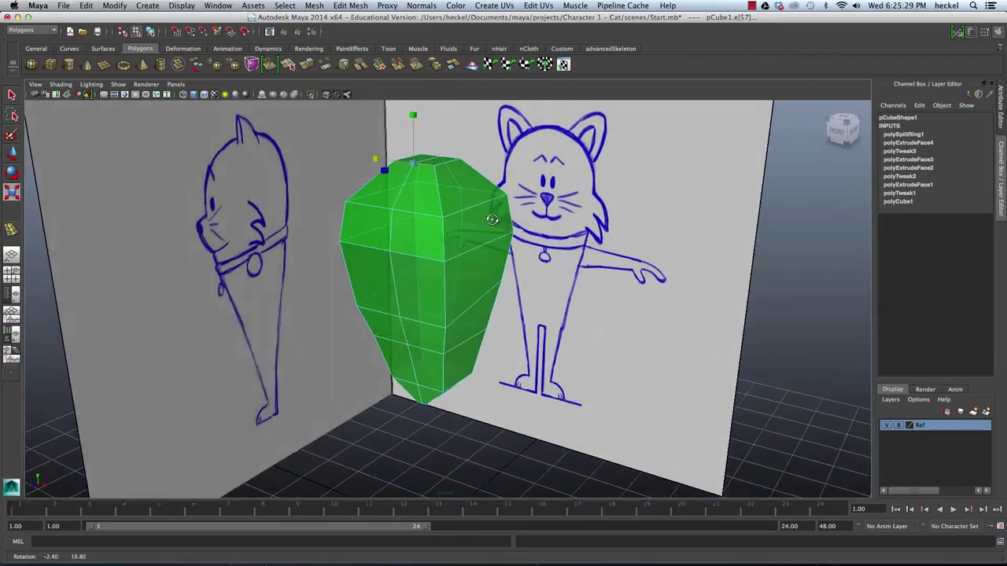
key("space")
key("space")
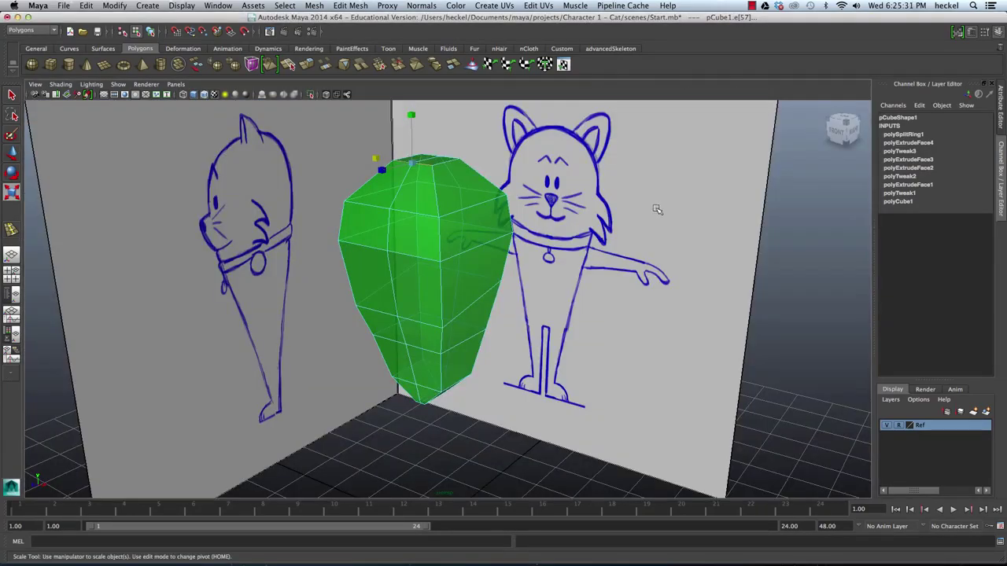
left_click_drag(658, 210, 488, 205, "alt")
key("space")
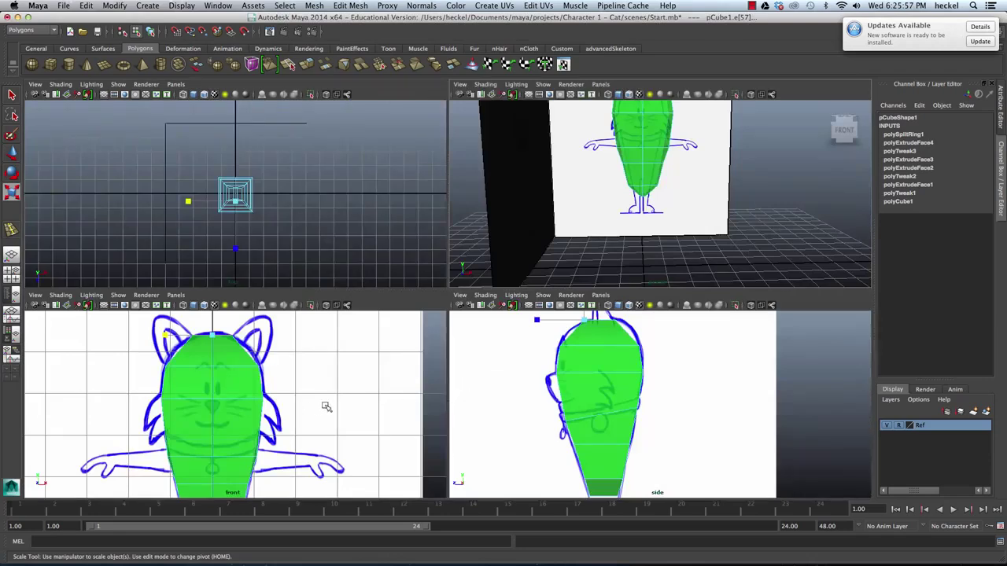
Delete all body faces on the left half of the mesh, up to the centre line in the front view
key("space")
middle_click_drag(485, 284, 486, 194, "alt")
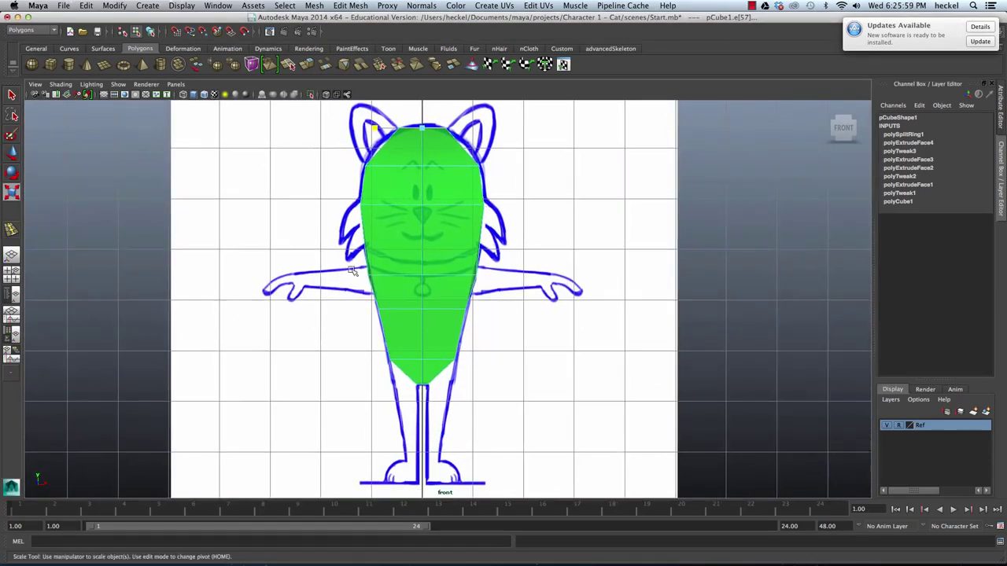
scroll(415, 235, "up", 1)
middle_click_drag(415, 234, 411, 245, "alt")
right_click_drag(409, 245, 461, 198)
left_click_drag(326, 110, 410, 431)
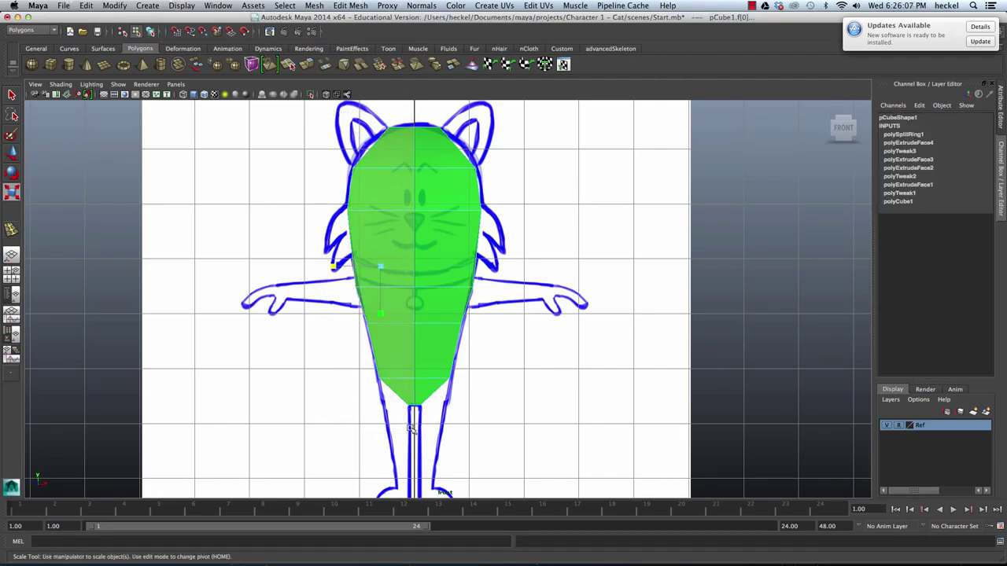
key("Delete")
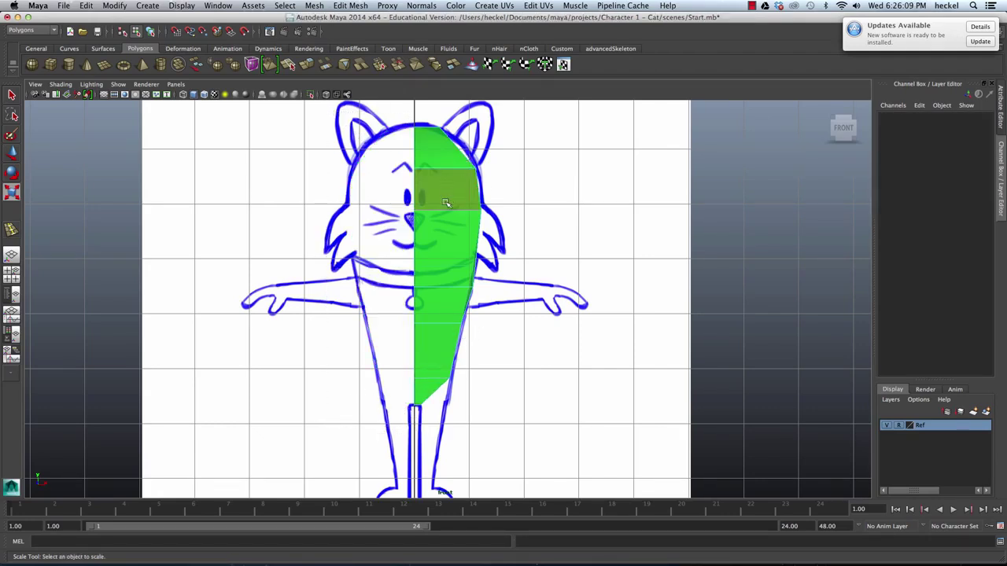
Change the colour of the lambert4 material from the Hypershade to a light sky blue
left_click(218, 5)
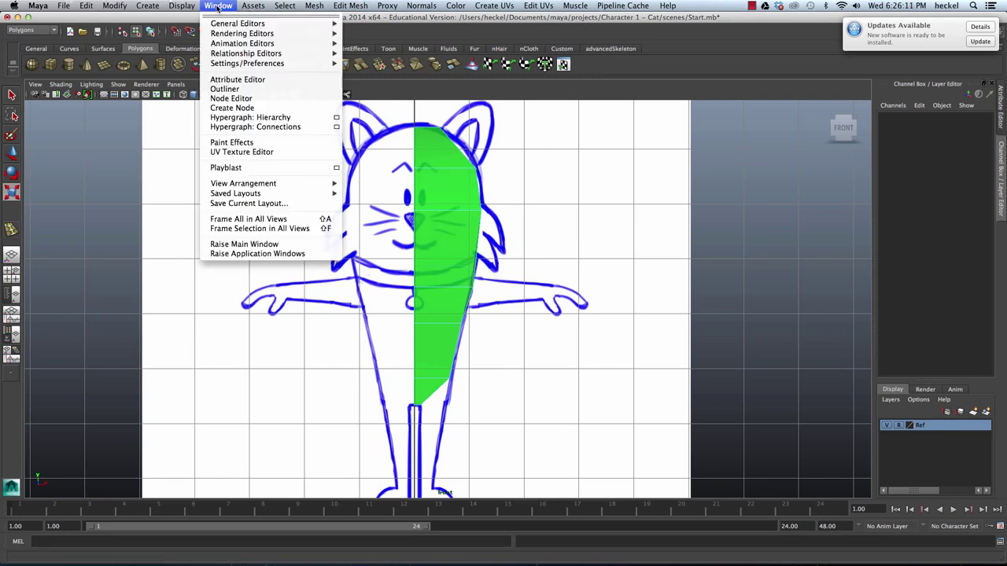
mouse_move(245, 34)
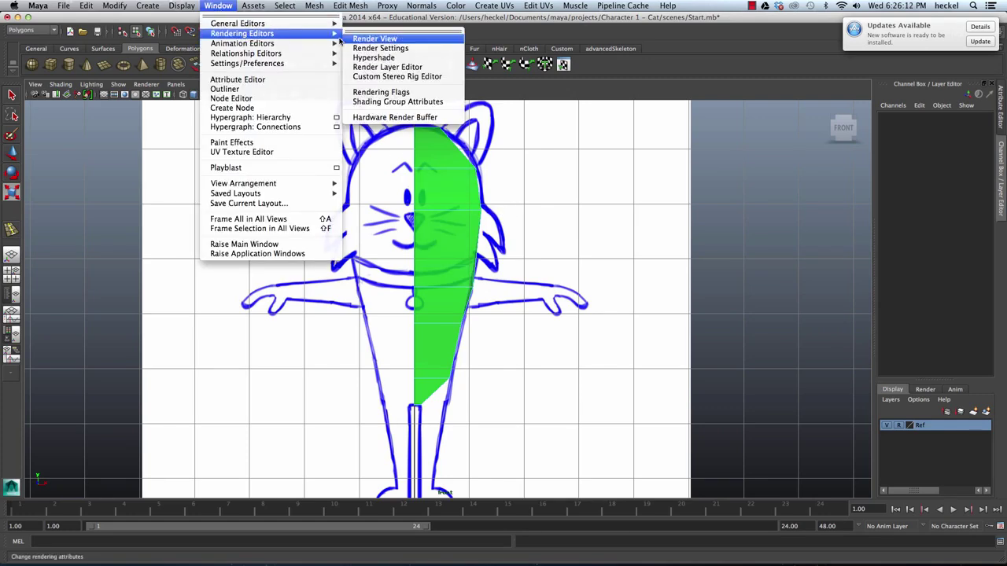
left_click(383, 59)
left_click_drag(661, 84, 337, 65)
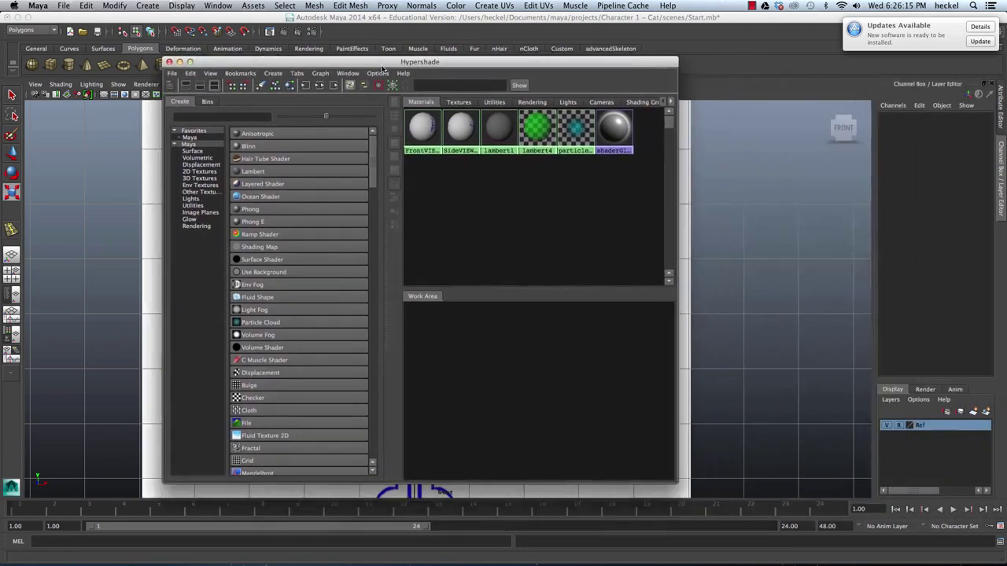
double_click(516, 126)
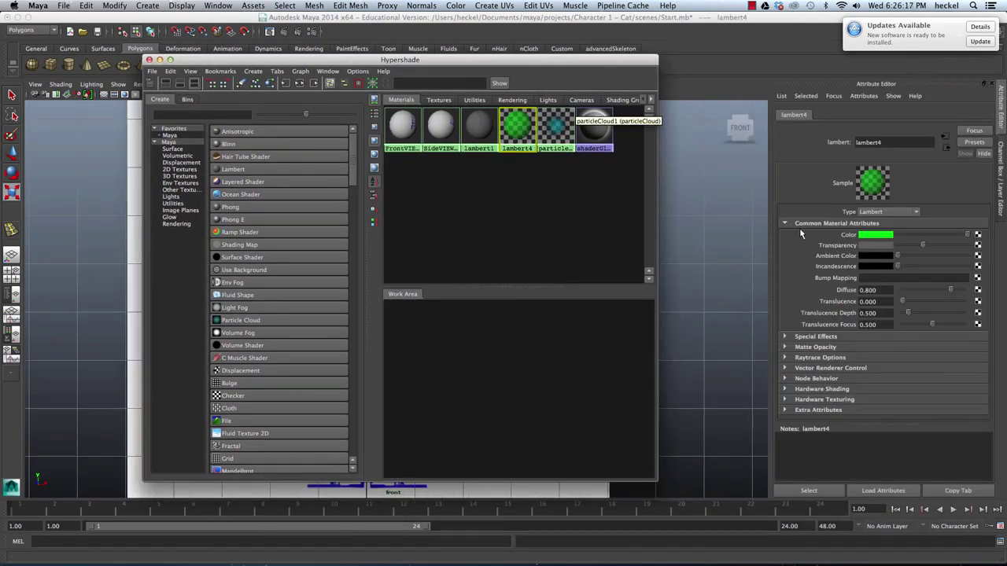
left_click(874, 235)
left_click_drag(924, 233, 927, 236)
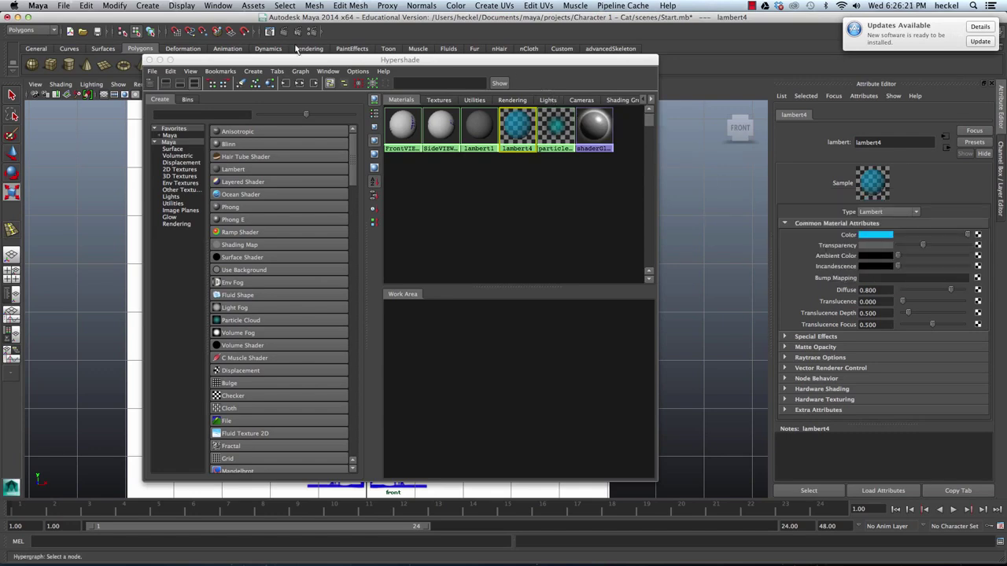
left_click(148, 60)
key("r")
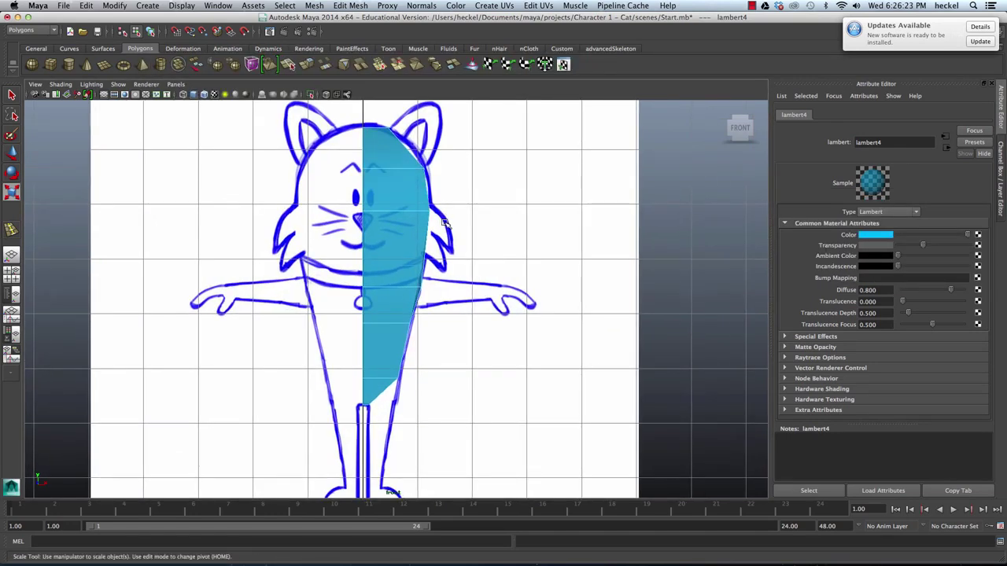
Increase the transparency of the lambert4 material so the front drawing shows more clearly through the mesh
middle_click_drag(468, 235, 479, 219, "alt")
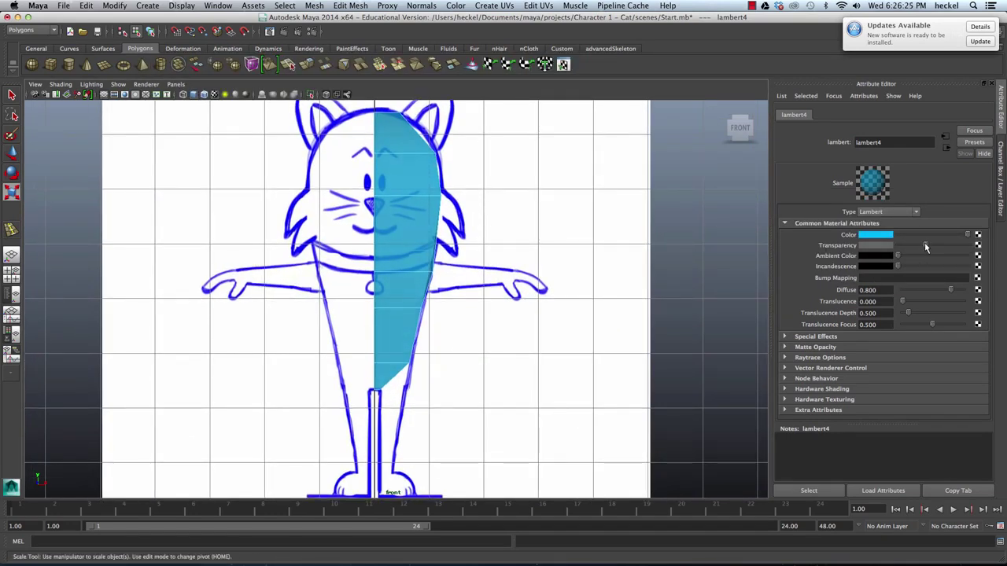
left_click_drag(926, 247, 941, 249)
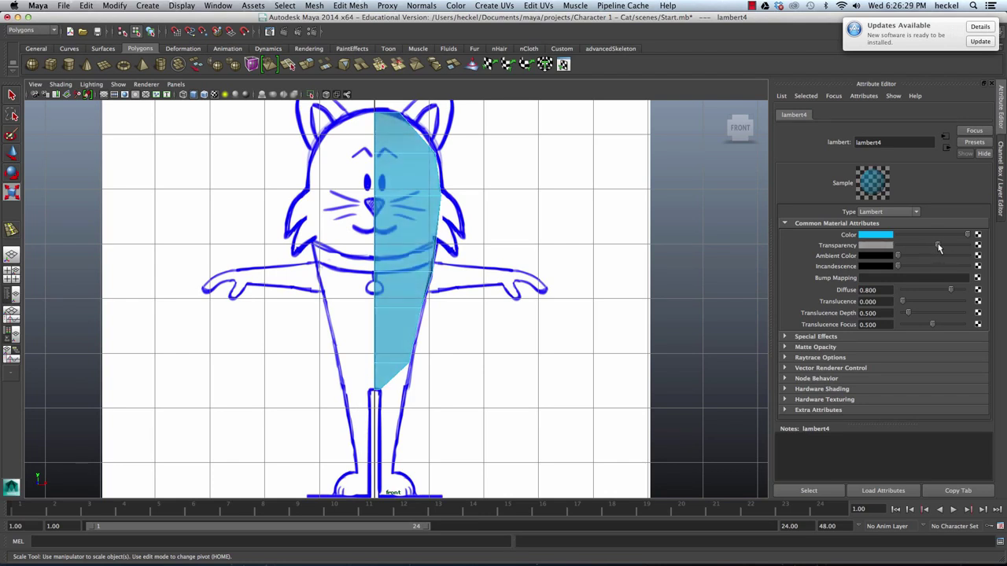
left_click(595, 282)
right_click_drag(458, 283, 442, 266, "alt")
middle_click_drag(443, 236, 477, 237, "alt")
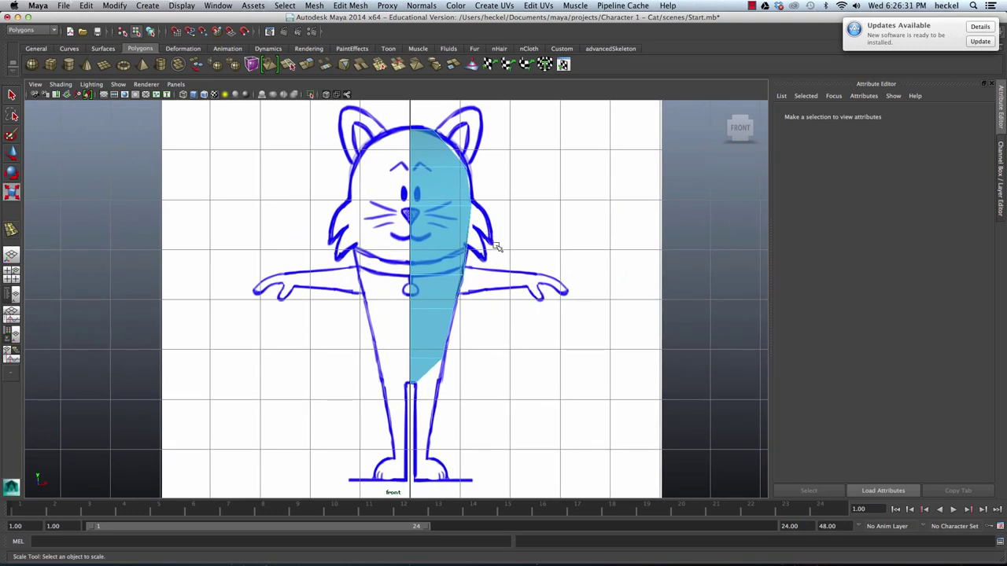
Mirror the half body in object mode with Duplicate Special as one instance, grouped under Parent, with Scale X at -1
right_click(451, 194)
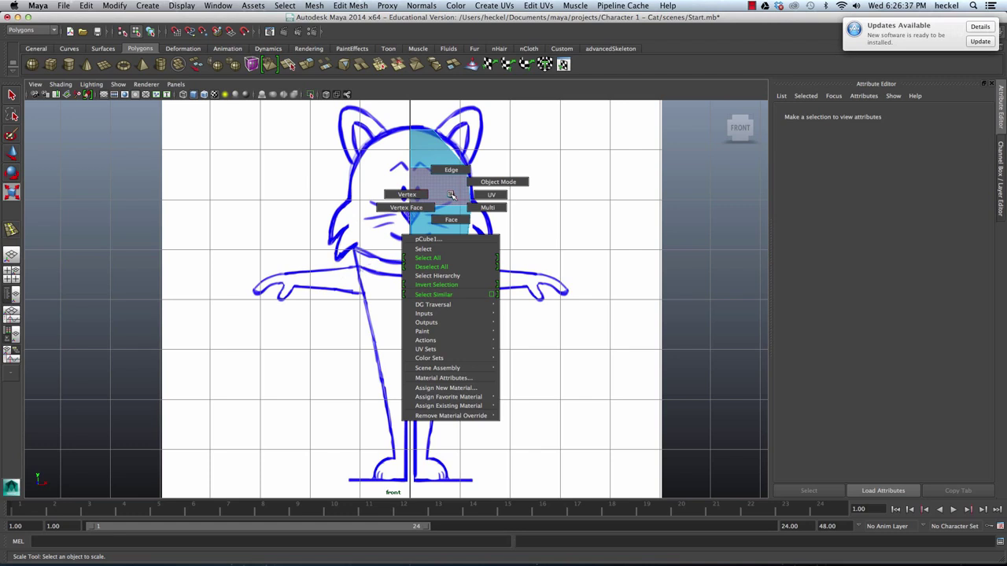
left_click(489, 181)
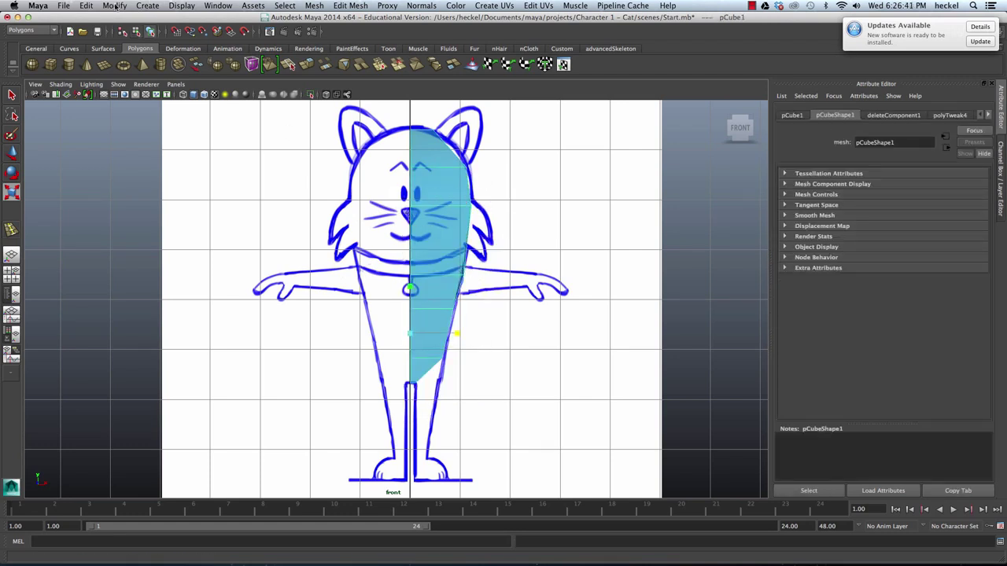
left_click(86, 6)
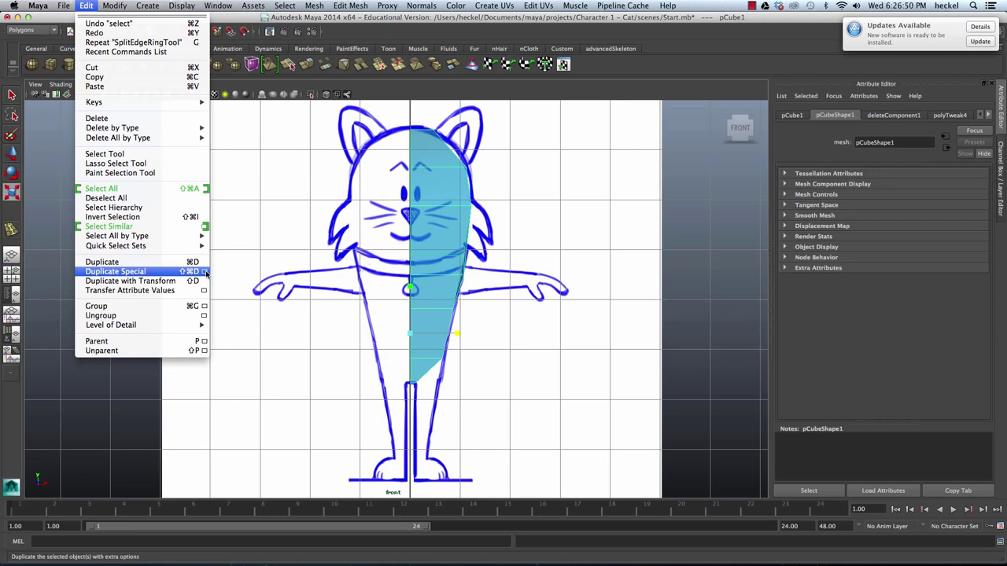
left_click(205, 271)
left_click_drag(601, 263, 560, 116)
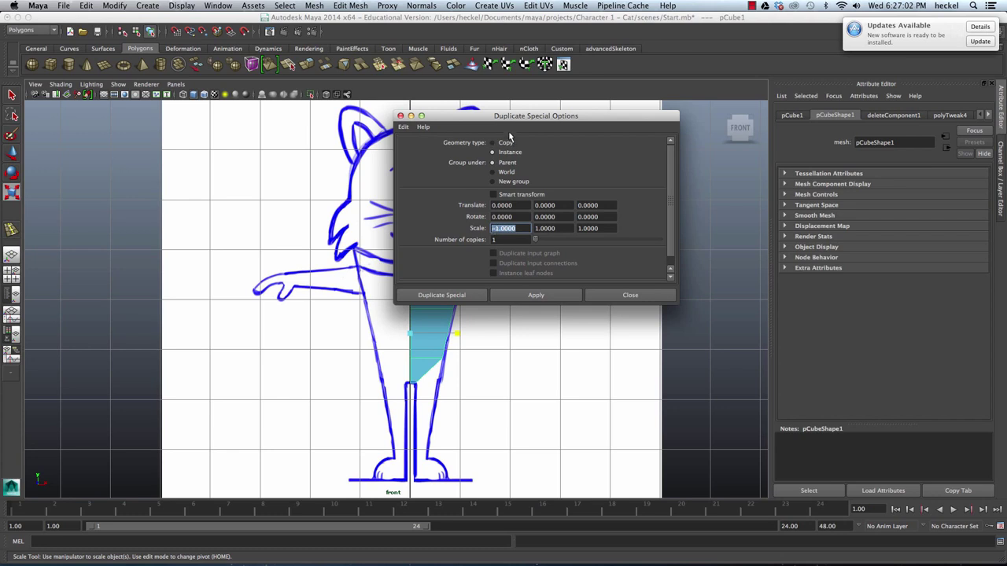
left_click_drag(508, 118, 595, 106)
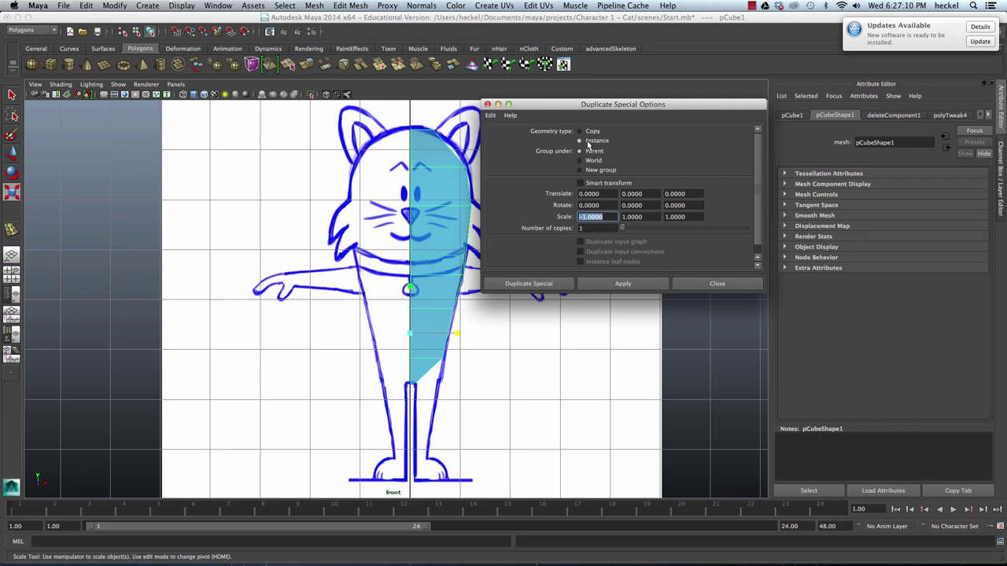
left_click_drag(535, 100, 596, 106)
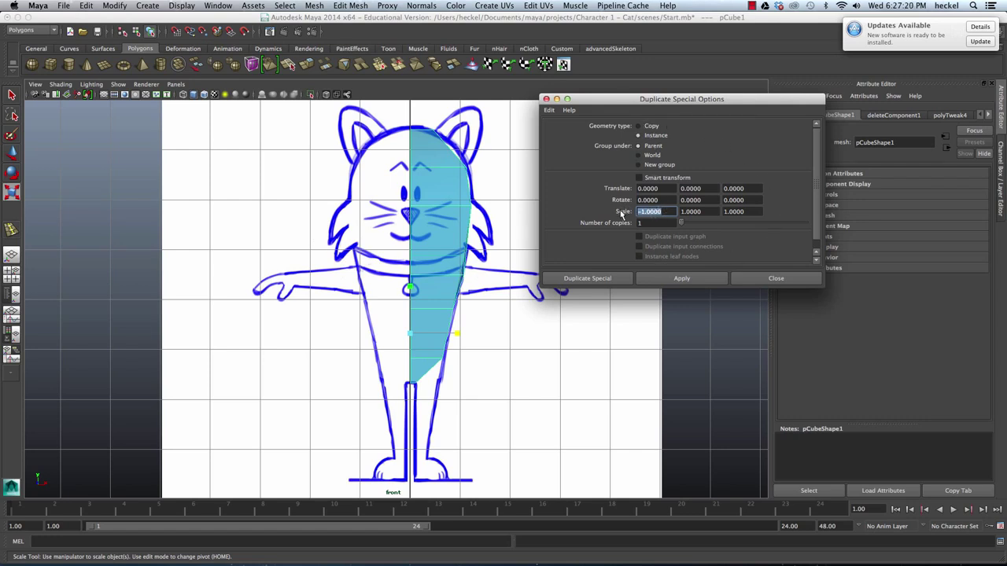
left_click(586, 279)
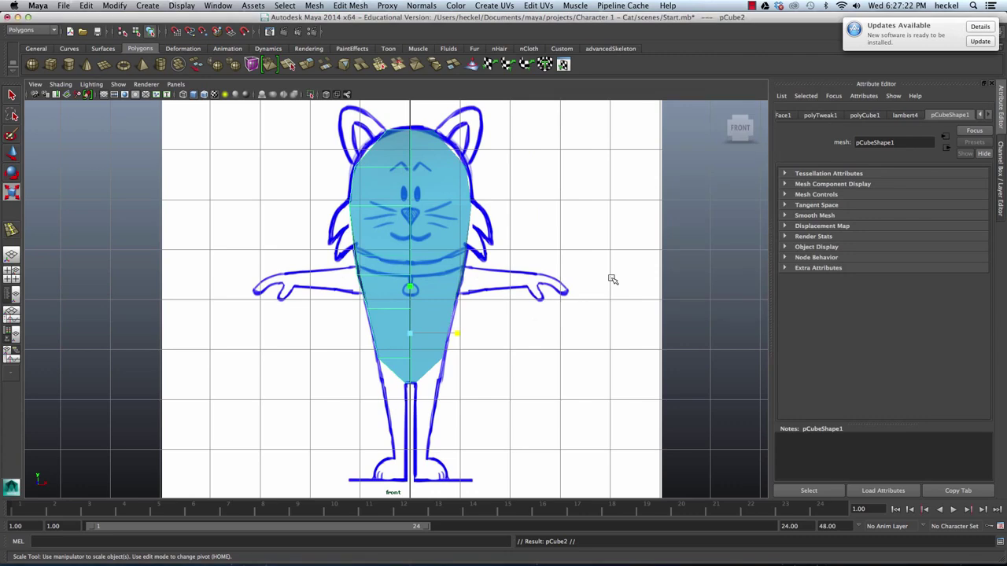
Inspect the mirrored body in perspective and select its original half, with the underside in view
key("space")
key("space")
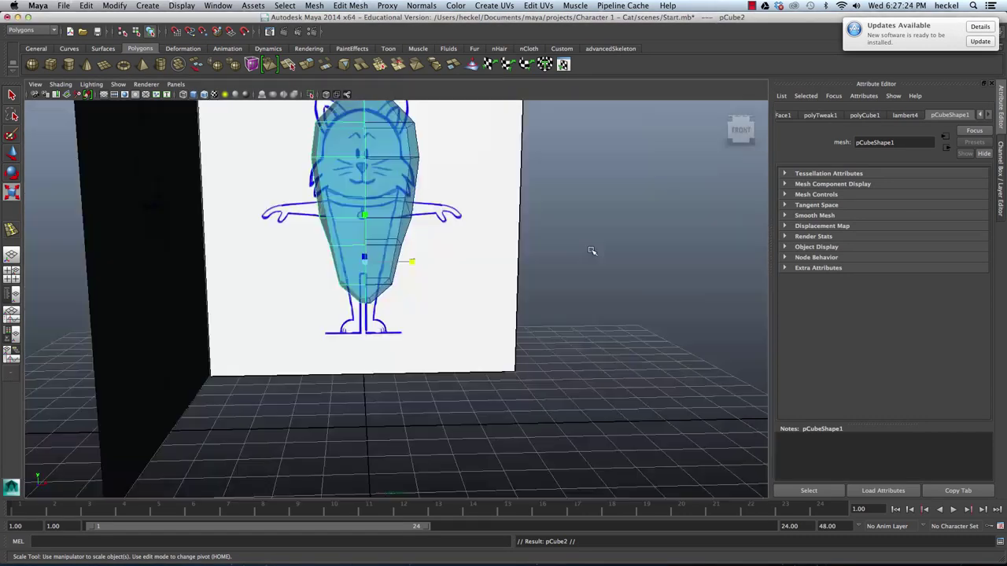
left_click_drag(593, 250, 512, 210, "alt")
right_click_drag(512, 209, 385, 233, "alt")
middle_click_drag(386, 234, 550, 239, "alt")
left_click_drag(550, 238, 471, 249, "alt")
left_click(521, 259)
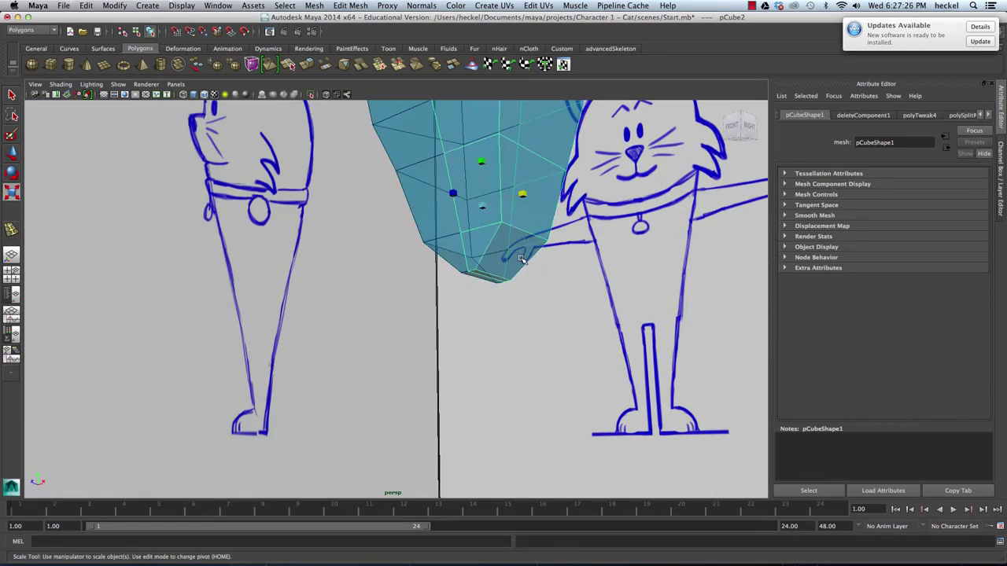
left_click_drag(513, 223, 520, 198, "alt")
Extrude the sloping bottom face of the original half and move it straight down toward the tops of the legs
right_click(519, 198)
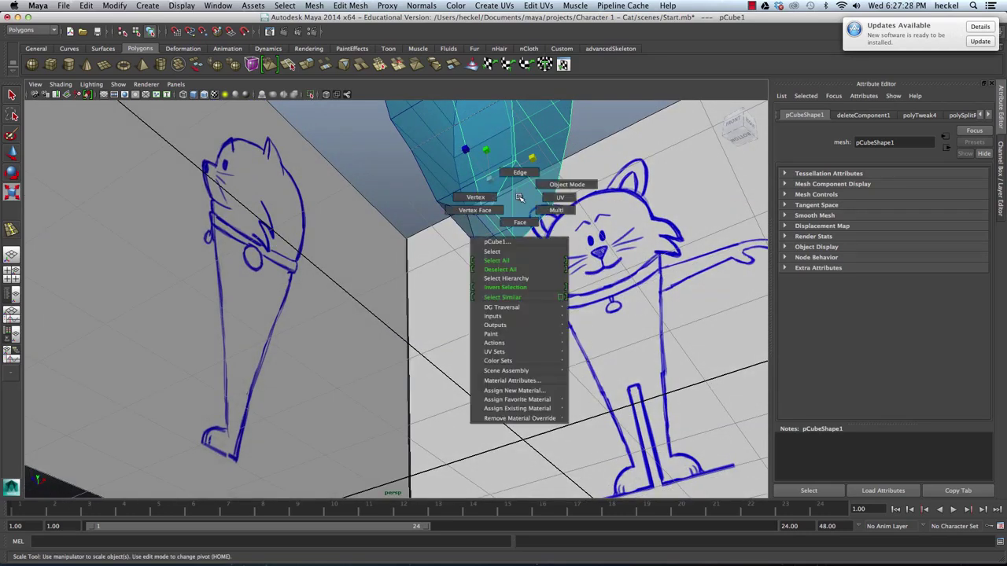
left_click(519, 223)
left_click(504, 216)
key("space")
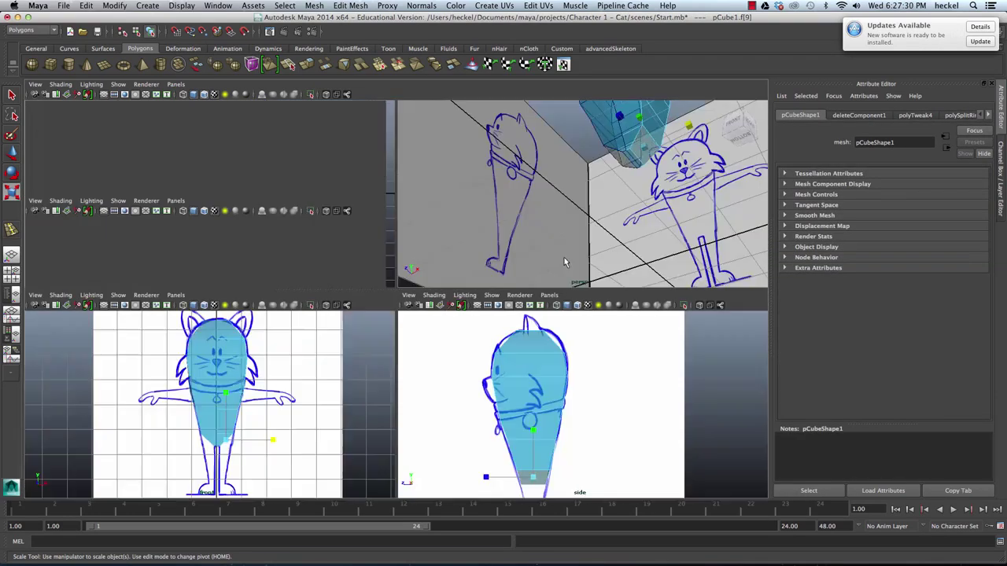
key("space")
scroll(454, 238, "up", 5)
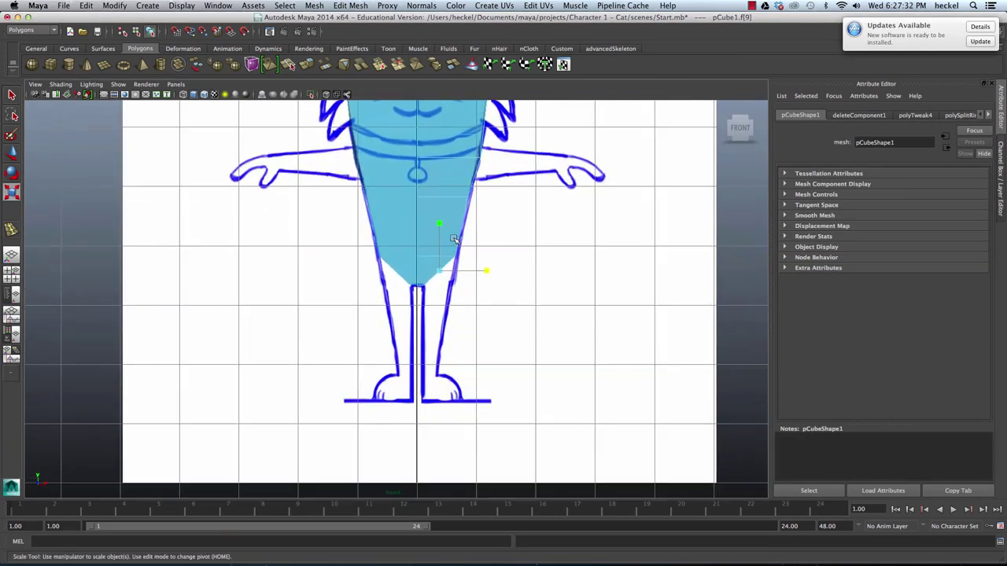
left_click(308, 65)
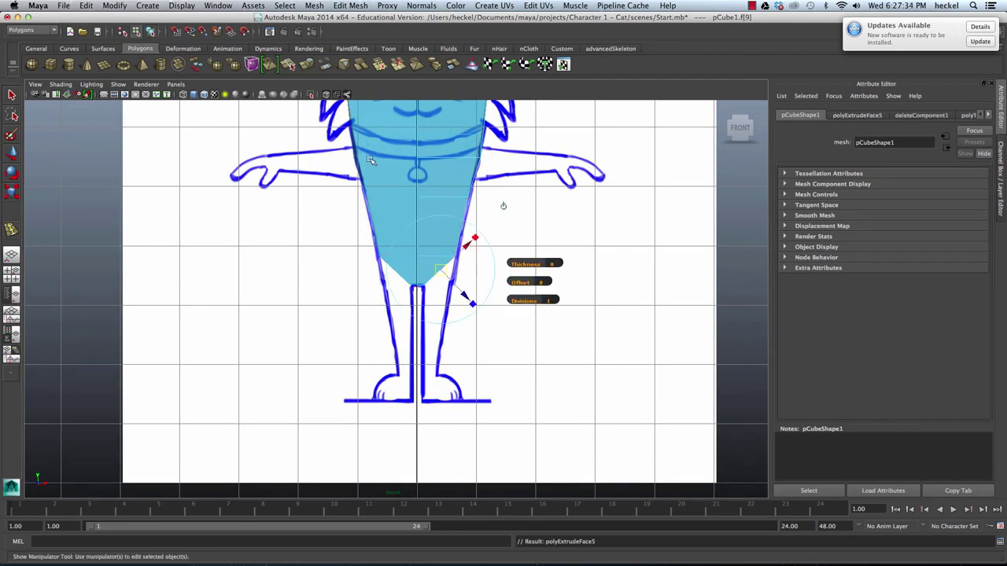
key("w")
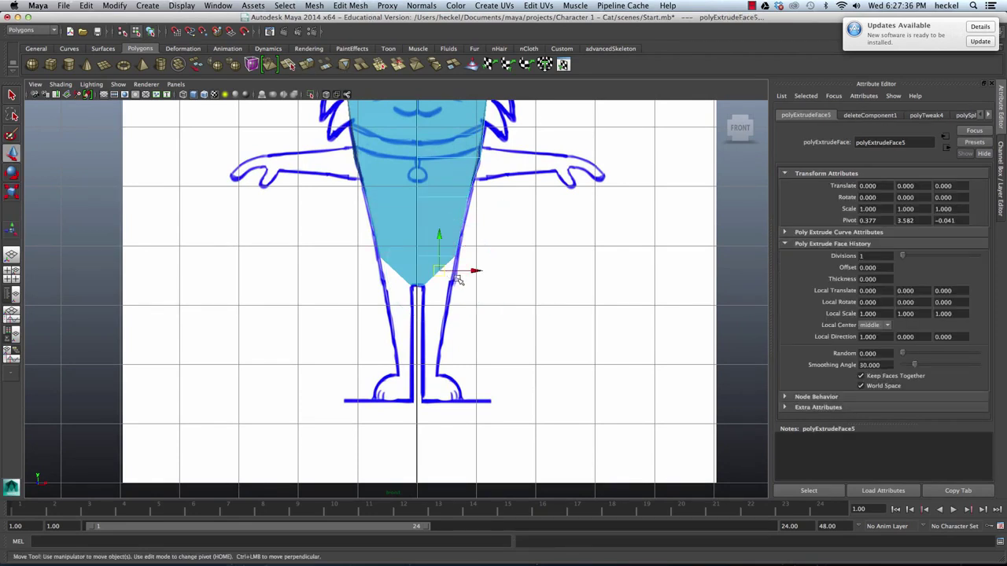
left_click_drag(441, 236, 440, 250)
Flatten the extruded bottom face in Y until it is level and shift it vertically to Y 3.246 at the crotch
key("r")
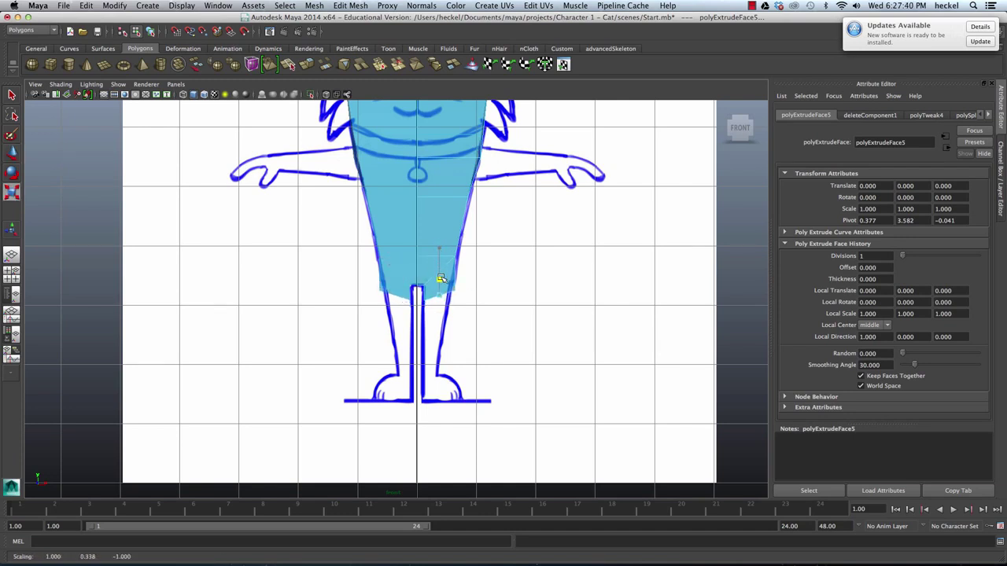
left_click_drag(441, 295, 441, 257)
key("w")
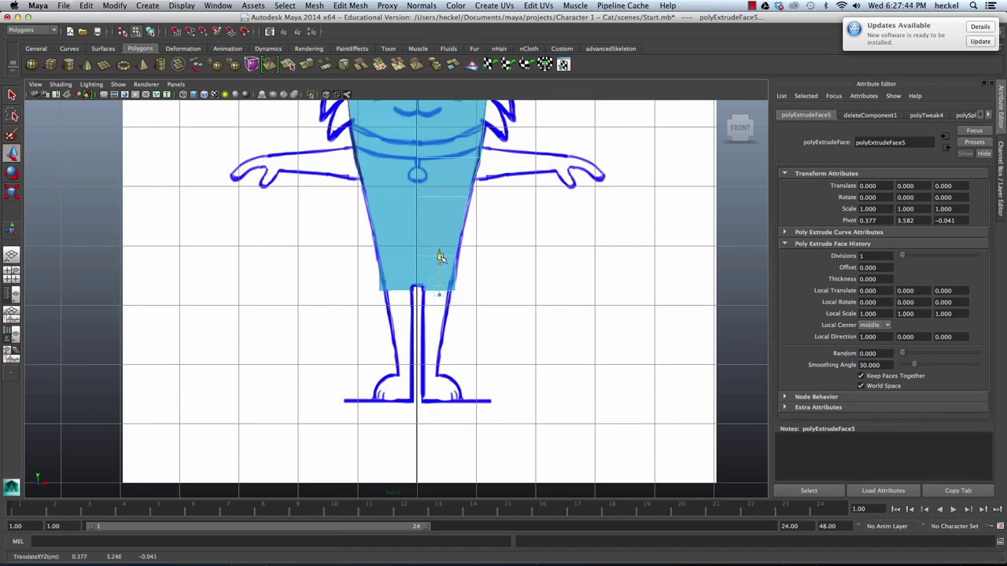
right_click_drag(384, 277, 564, 285, "alt")
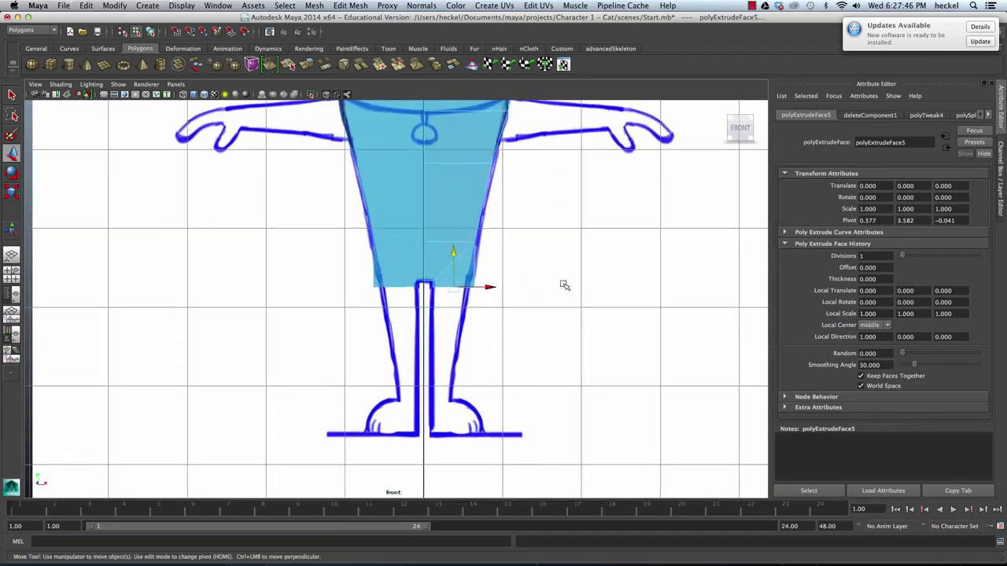
scroll(365, 265, "down", 5)
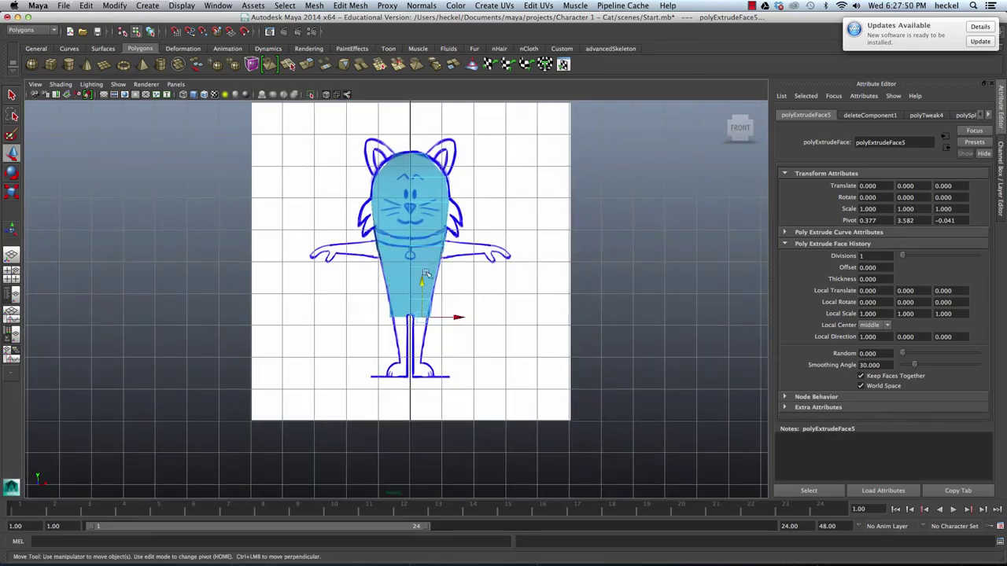
Narrow the outer edge of the original half's bottom face by scaling it to about 0.73 in Z
key("space")
key("space")
left_click_drag(584, 213, 407, 180, "alt")
right_click(406, 179)
right_click_drag(406, 179, 406, 153)
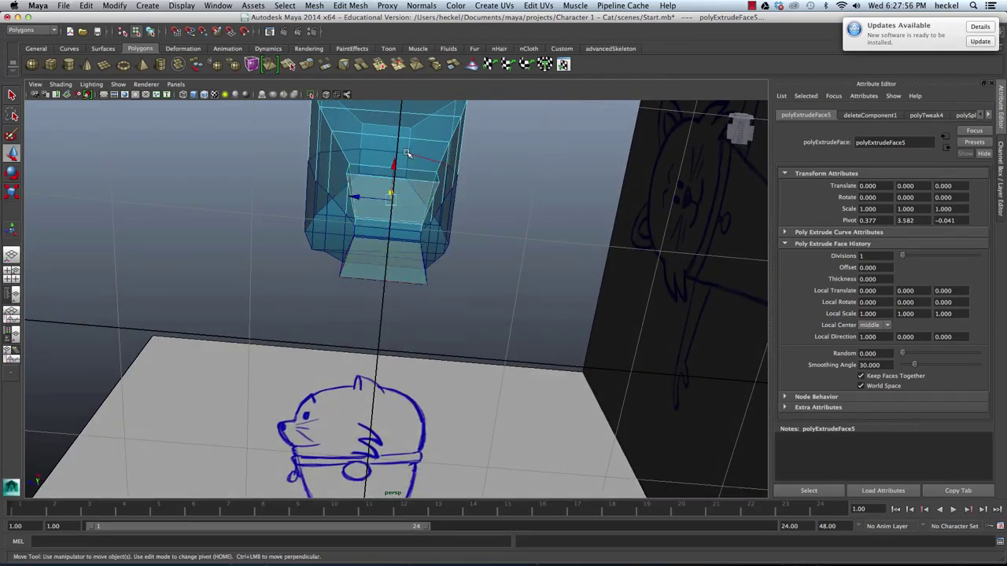
left_click(408, 181)
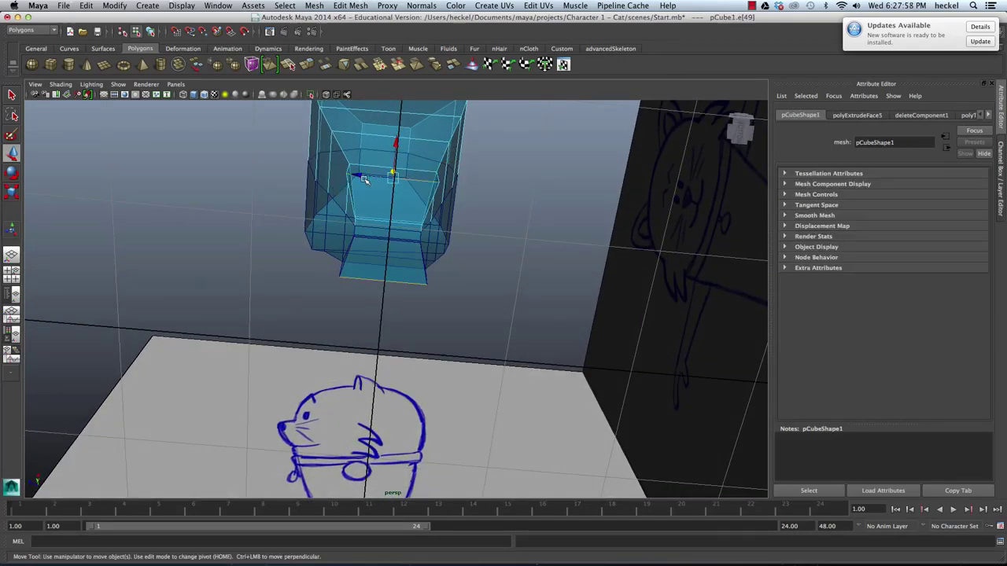
key("r")
left_click_drag(445, 184, 431, 183)
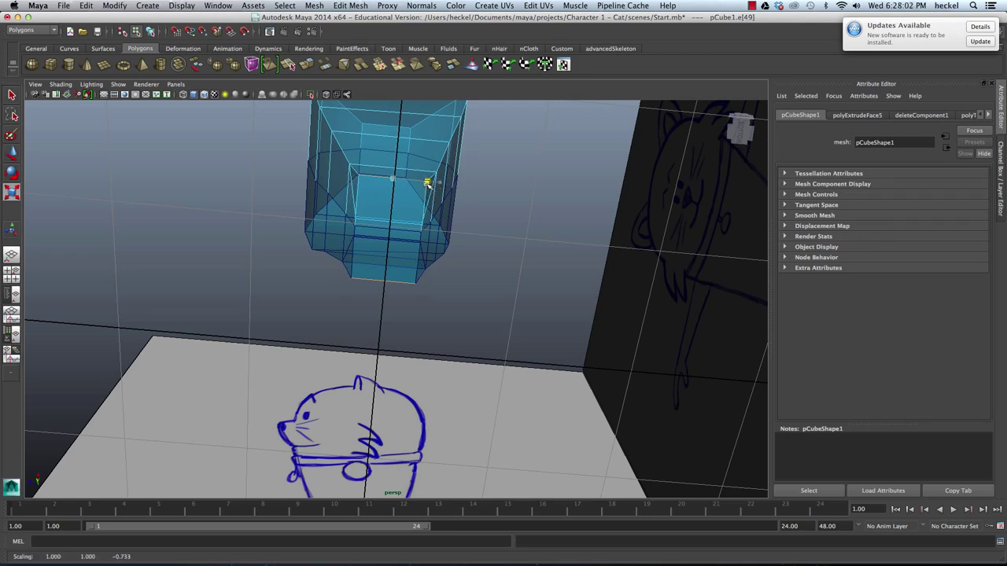
Scale the bottom face's inner edge to about 0.93 and its outer edge to about 0.88 in Z, then fine-tune the inner edge
mouse_move(425, 184)
left_mouse_down("alt")
mouse_move(416, 191)
mouse_move(479, 152)
mouse_move(488, 160)
mouse_move(472, 143)
left_mouse_up("alt")
left_click(488, 162)
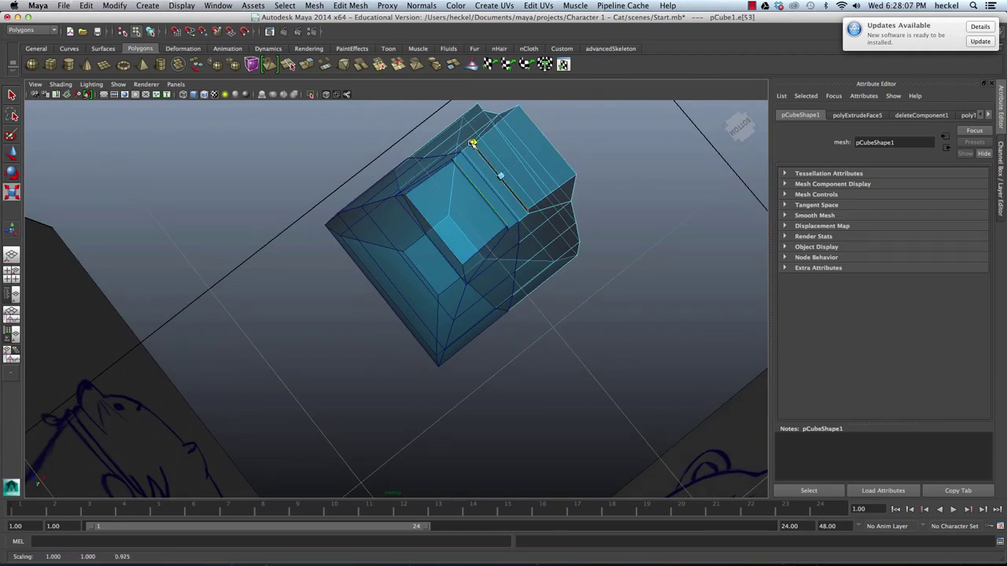
left_click(542, 136)
left_click_drag(573, 178, 574, 171)
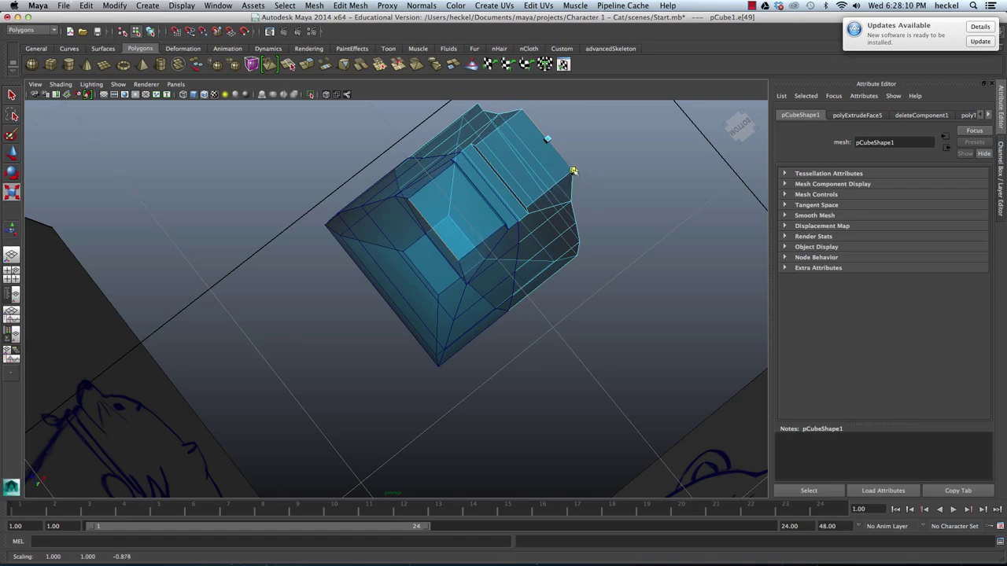
left_click(500, 167)
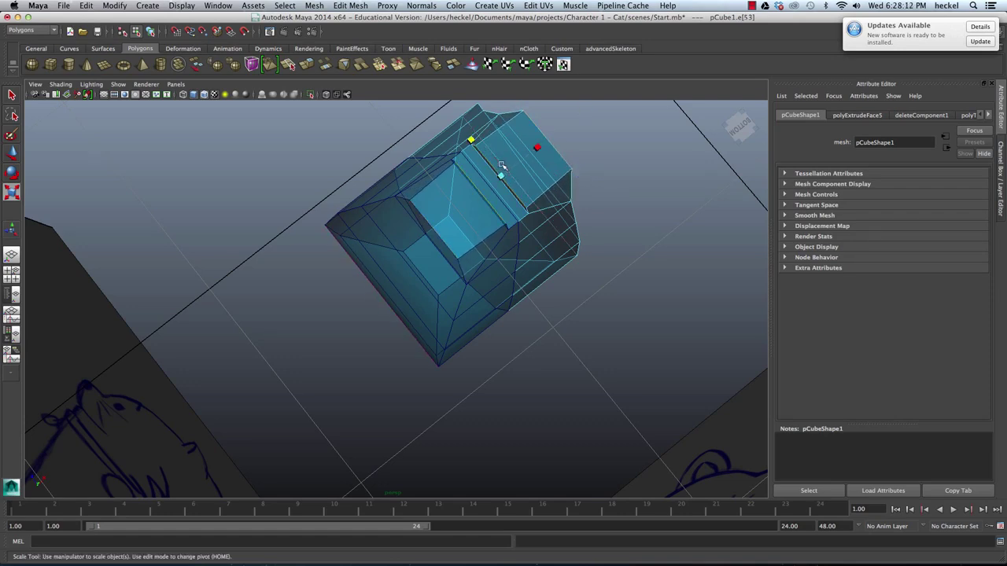
left_click_drag(471, 142, 473, 144)
In the front view, move the bottom face's outer corner vertices in to about X 0.56 and align the vertices above with the leg outline
mouse_move(561, 151)
left_mouse_down("alt")
mouse_move(541, 197)
mouse_move(490, 233)
mouse_move(508, 234)
mouse_move(501, 177)
mouse_move(564, 267)
mouse_move(542, 268)
left_mouse_up("alt")
key("space")
key("space")
right_click_drag(421, 335, 570, 324, "alt")
middle_click_drag(531, 279, 521, 243, "alt")
right_click_drag(523, 243, 667, 243, "alt")
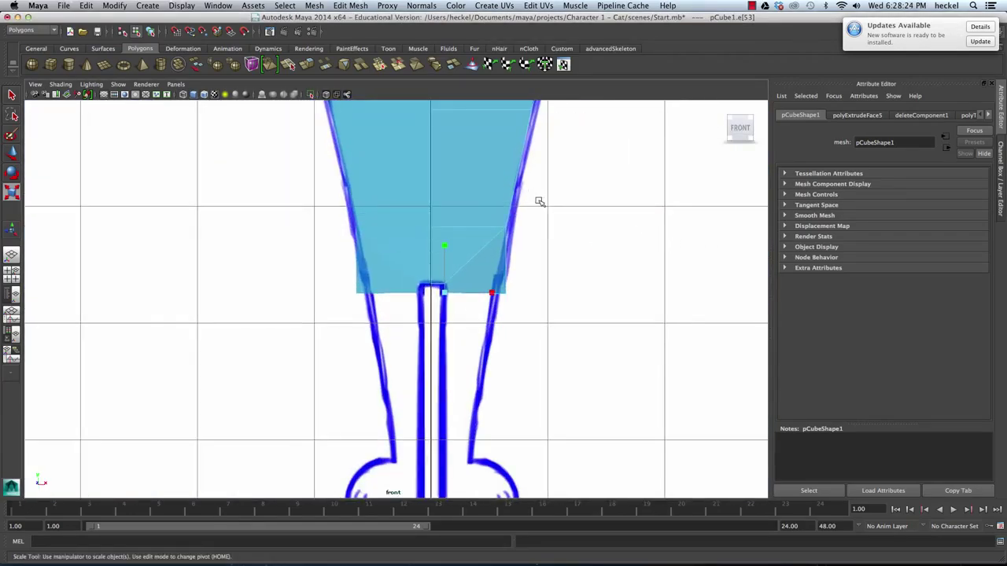
middle_click_drag(528, 210, 481, 194, "alt")
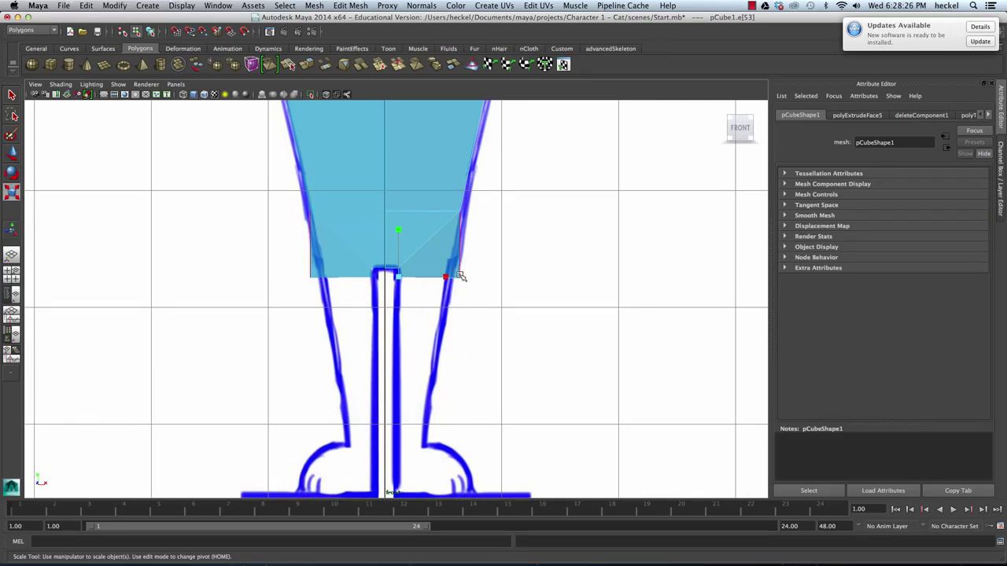
right_click_drag(460, 274, 419, 276)
left_click_drag(450, 257, 475, 293)
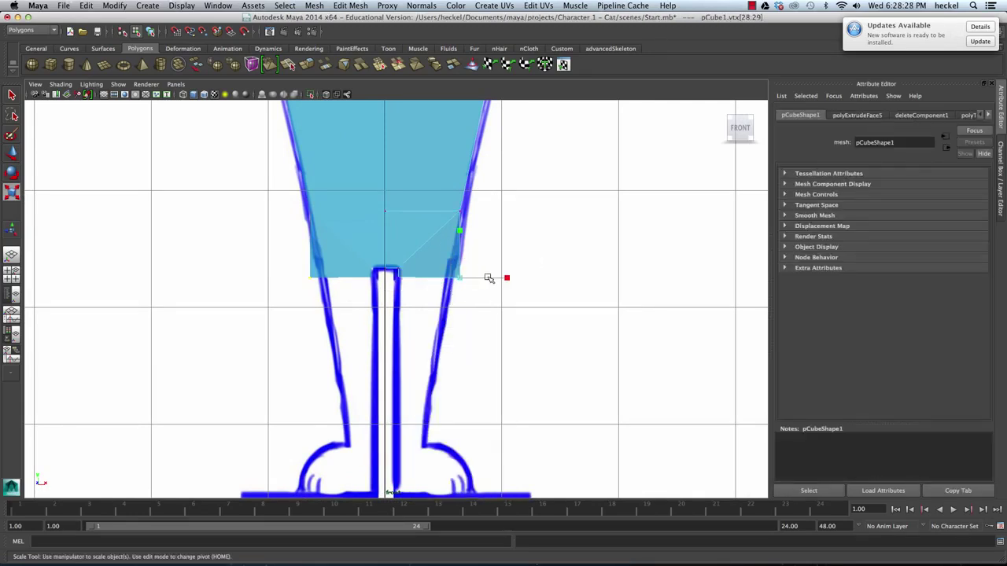
key("w")
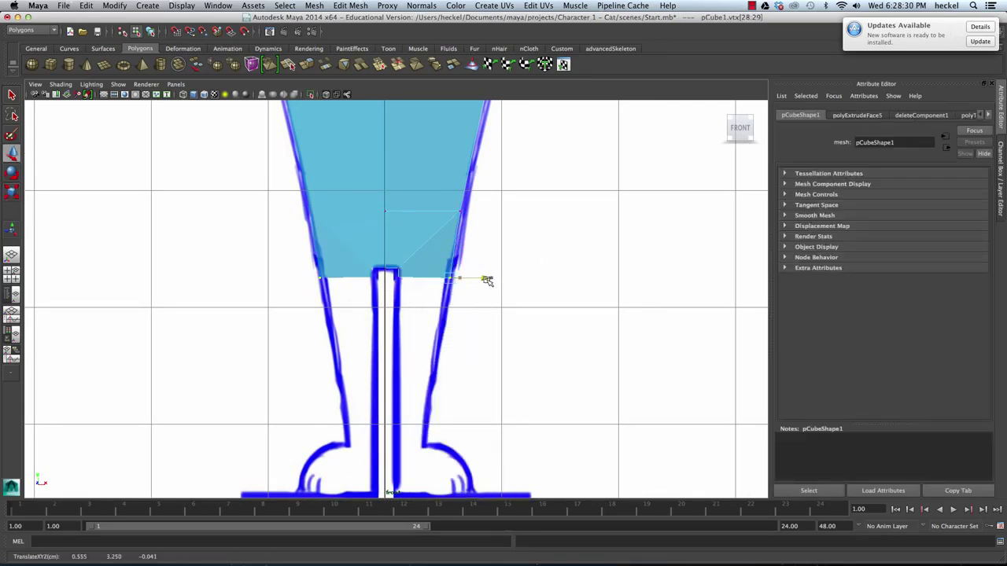
left_click_drag(445, 204, 483, 211)
Examine the reshaped lower corners in perspective, from below and against the front reference
key("space")
key("space")
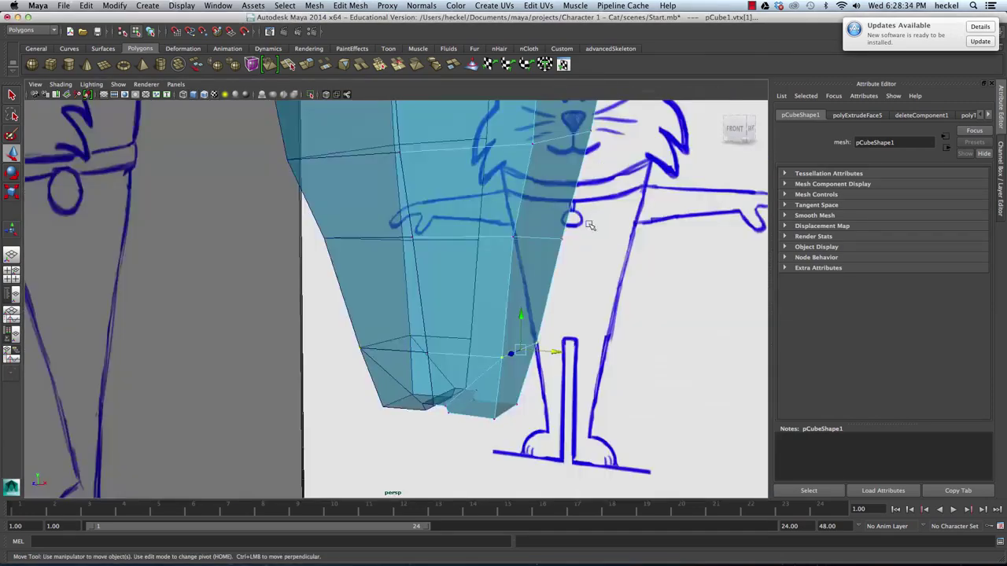
left_click_drag(589, 220, 494, 213, "alt")
key("space")
key("space")
key("space")
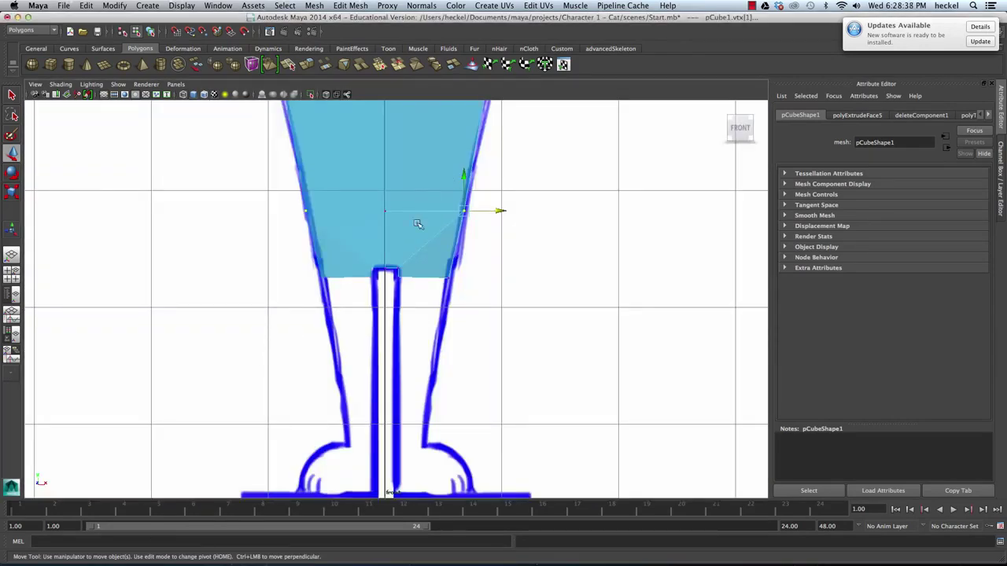
key("space")
key("space")
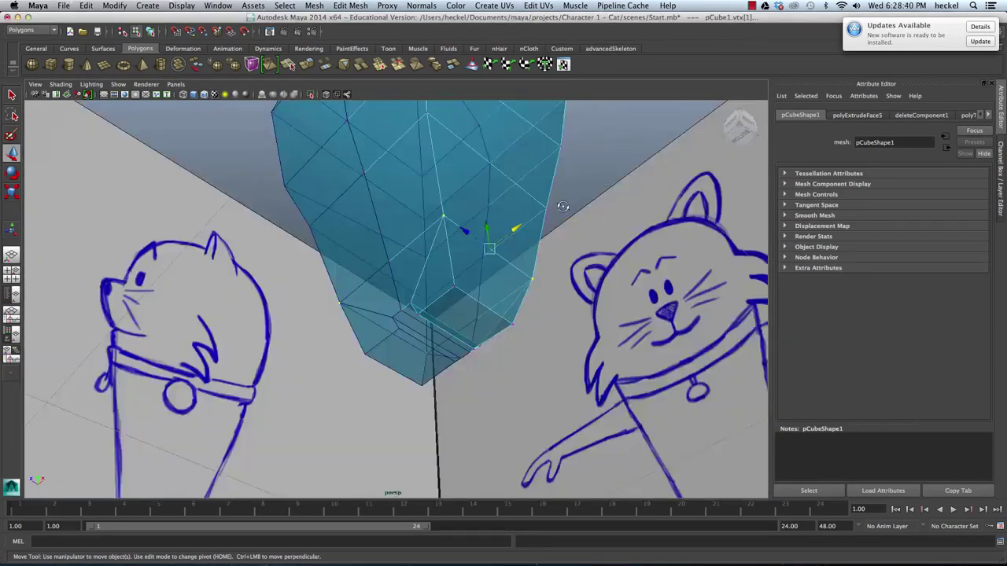
mouse_move(559, 207)
left_mouse_down("alt")
mouse_move(571, 164)
mouse_move(592, 180)
mouse_move(550, 189)
mouse_move(602, 202)
left_mouse_up("alt")
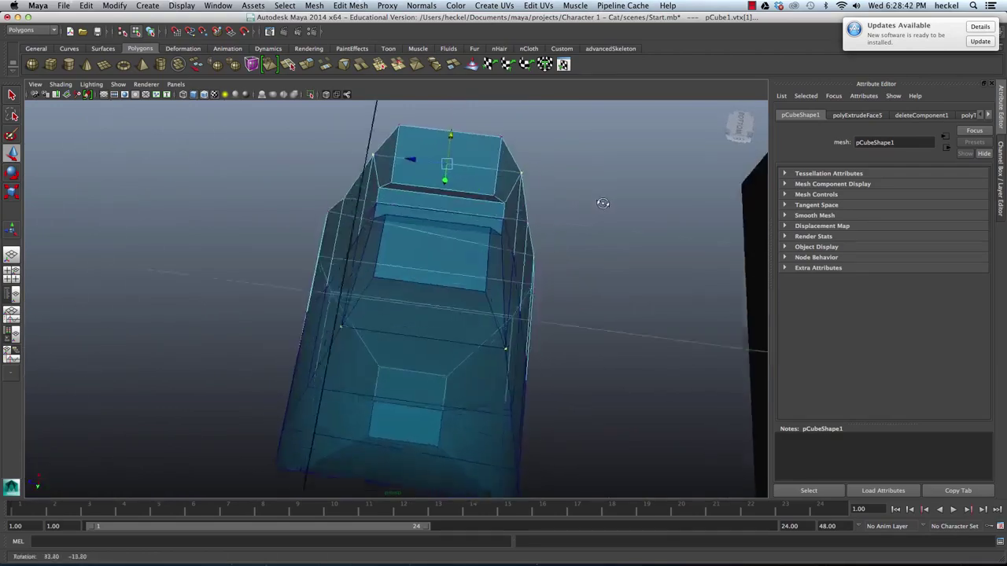
Select the bottom face of the original half and scale it to about 0.86 in Z
mouse_move(483, 172)
left_mouse_down("alt")
mouse_move(494, 234)
mouse_move(456, 228)
mouse_move(517, 198)
left_mouse_up("alt")
right_click_drag(490, 246, 491, 258)
left_click(492, 257)
left_click_drag(548, 220, 523, 285, "alt")
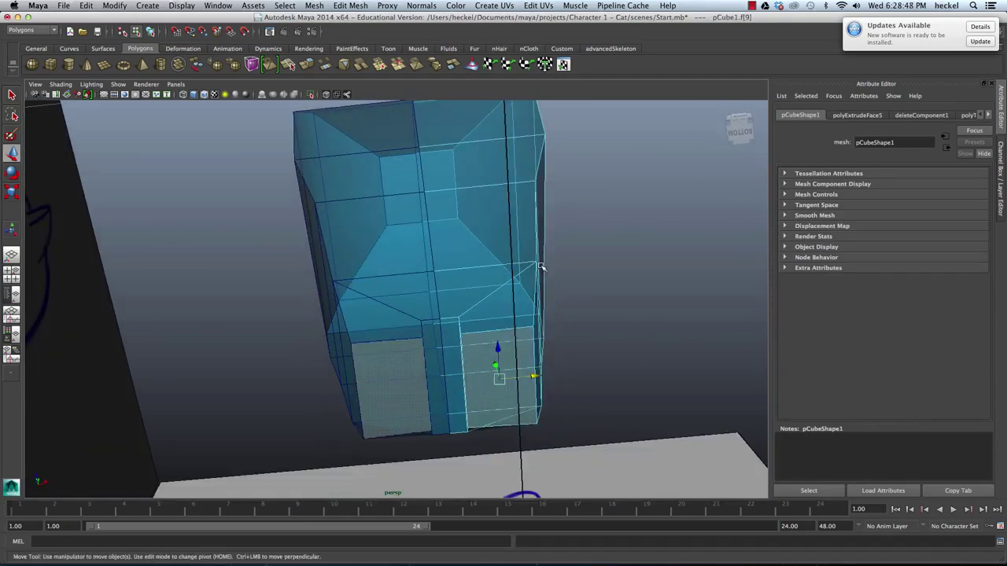
key("r")
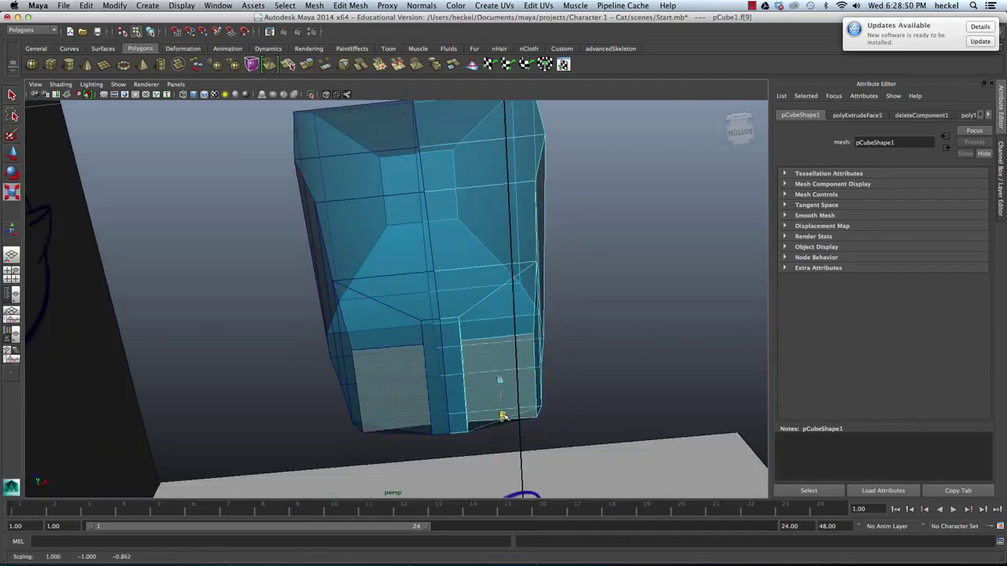
mouse_move(572, 292)
left_mouse_down("alt")
mouse_move(534, 286)
mouse_move(456, 319)
mouse_move(451, 333)
mouse_move(467, 335)
mouse_move(456, 301)
mouse_move(445, 330)
mouse_move(468, 253)
left_mouse_up("alt")
left_click_drag(498, 170, 525, 201)
Compare the lower body with the leg outline in the side view and check its underside in perspective
key("space")
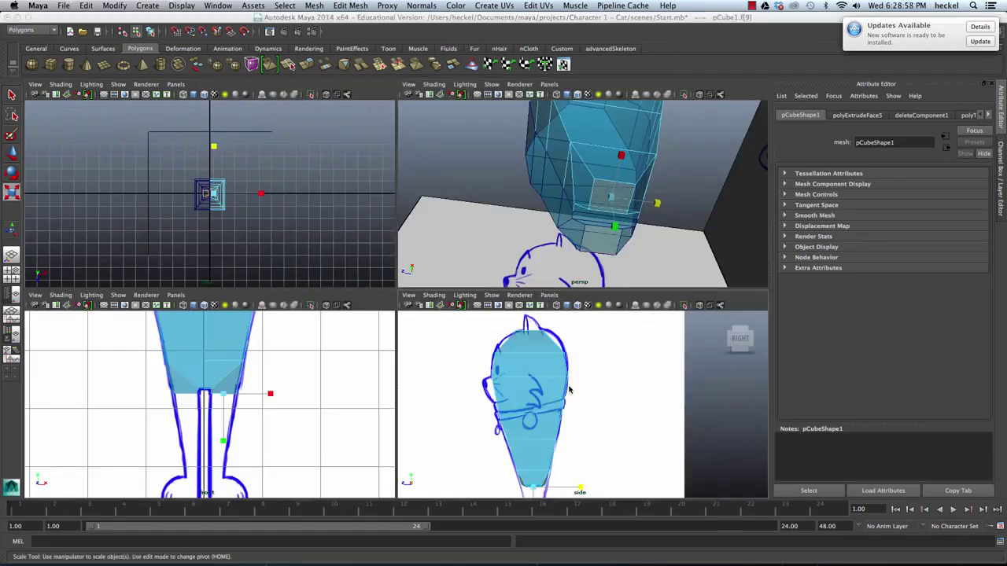
key("space")
mouse_move(528, 405)
middle_mouse_down("alt")
mouse_move(530, 270)
mouse_move(563, 226)
middle_mouse_up("alt")
scroll(361, 266, "up", 3)
middle_click_drag(353, 269, 468, 263, "alt")
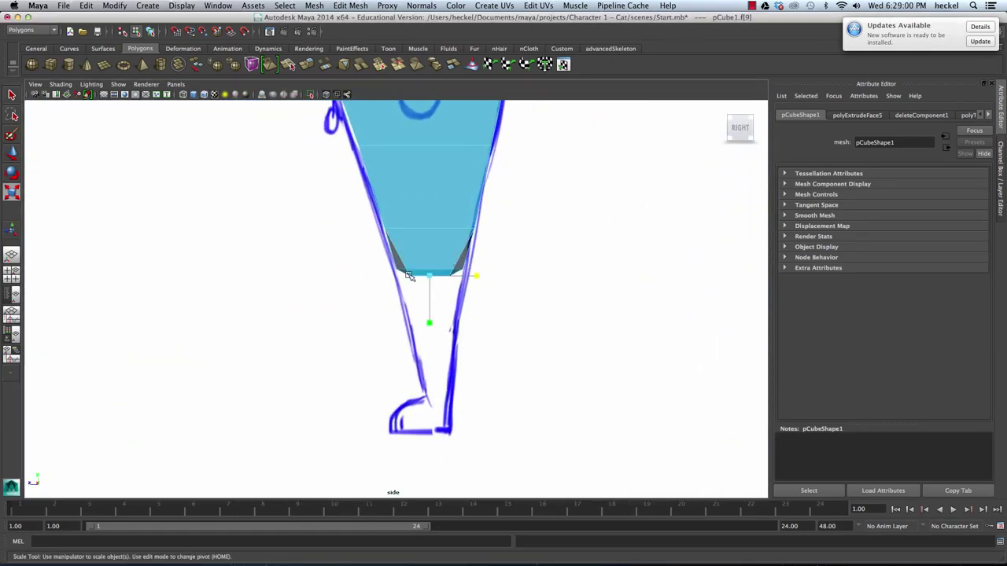
left_click_drag(420, 285, 447, 253, "alt")
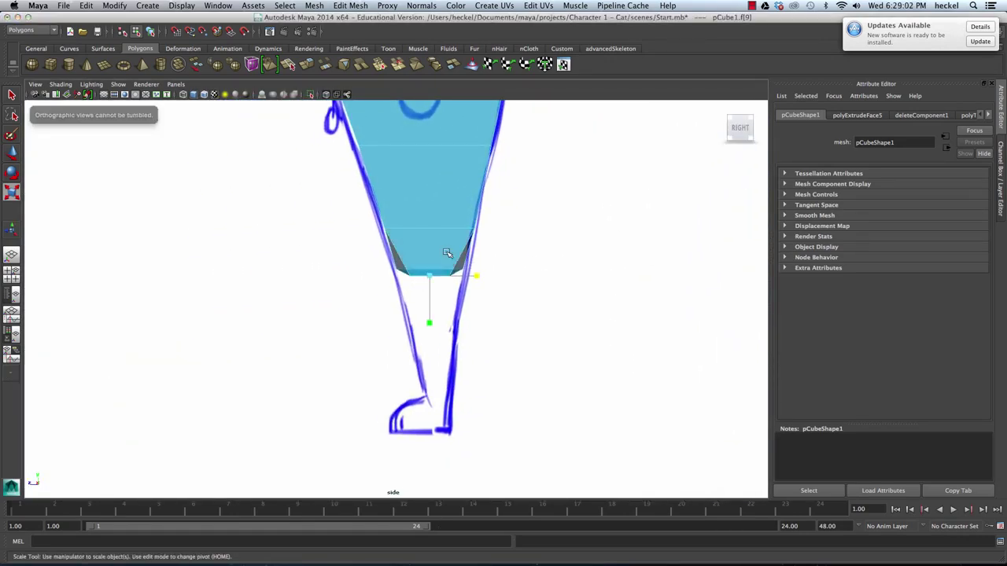
key("space")
key("space")
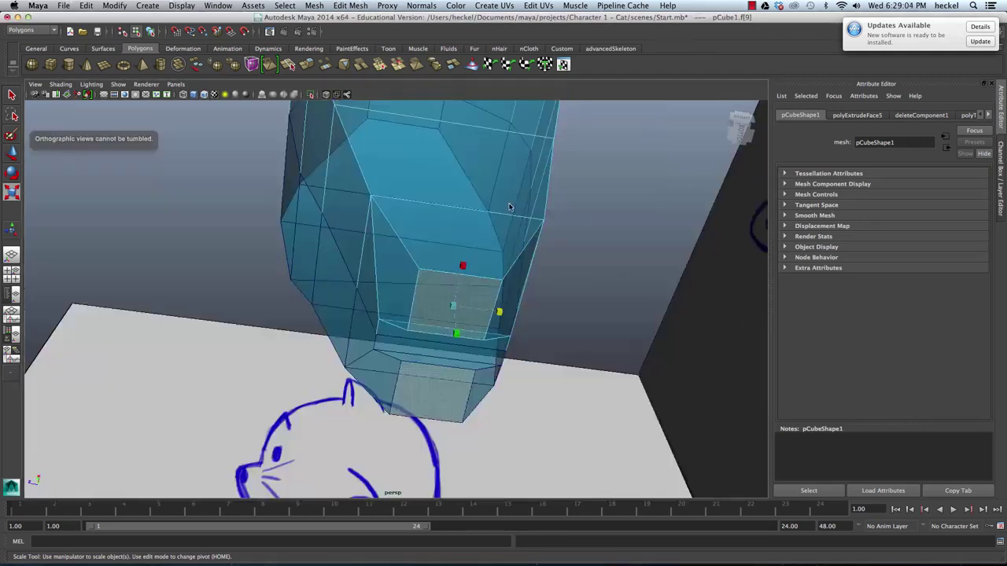
left_click_drag(508, 207, 596, 200, "alt")
left_click_drag(505, 264, 500, 191, "alt")
right_click(455, 184)
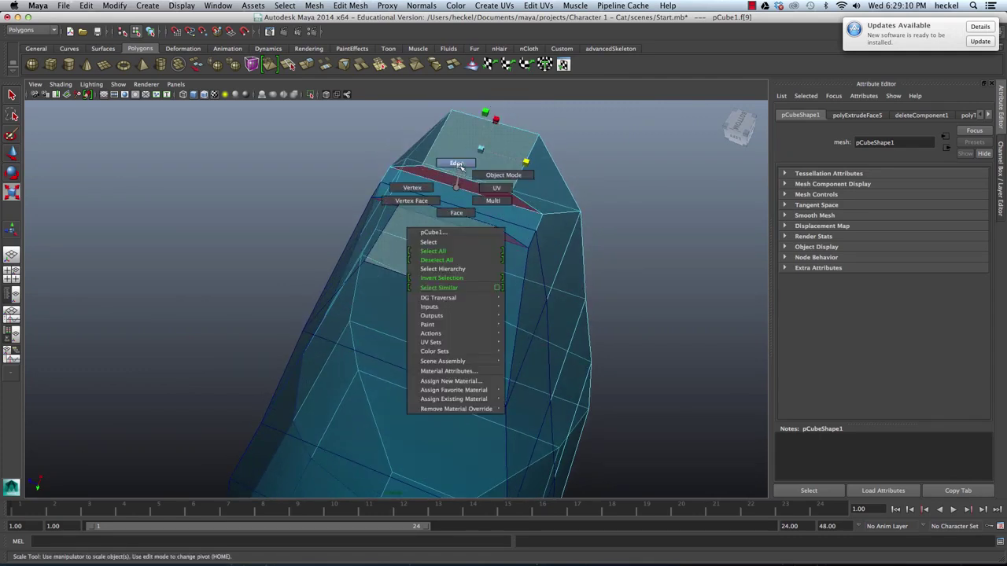
right_click_drag(461, 166, 461, 163)
left_click(452, 189)
mouse_move(500, 202)
left_mouse_down()
mouse_move(542, 197)
mouse_move(472, 231)
mouse_move(482, 253)
mouse_move(472, 181)
mouse_move(441, 128)
mouse_move(413, 126)
mouse_move(458, 144)
left_mouse_up()
Extrude the bottom face down 1.44 to the ankle in the front view, scaling it to 0.517 and shifting it -0.076 in local X
right_click_drag(494, 228, 494, 247)
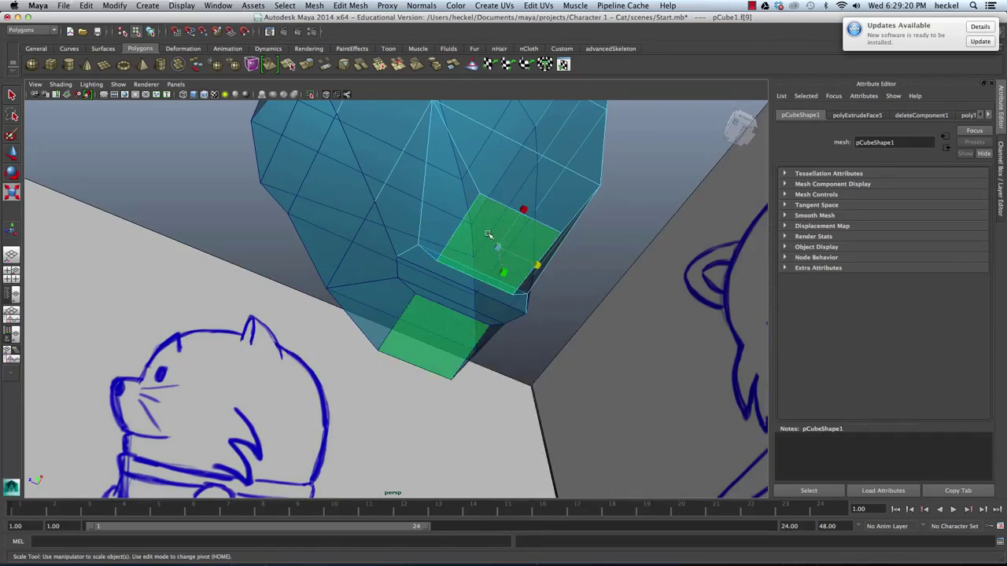
mouse_move(556, 250)
left_mouse_down("alt")
mouse_move(535, 231)
mouse_move(558, 338)
mouse_move(543, 311)
mouse_move(550, 330)
left_mouse_up("alt")
key("space")
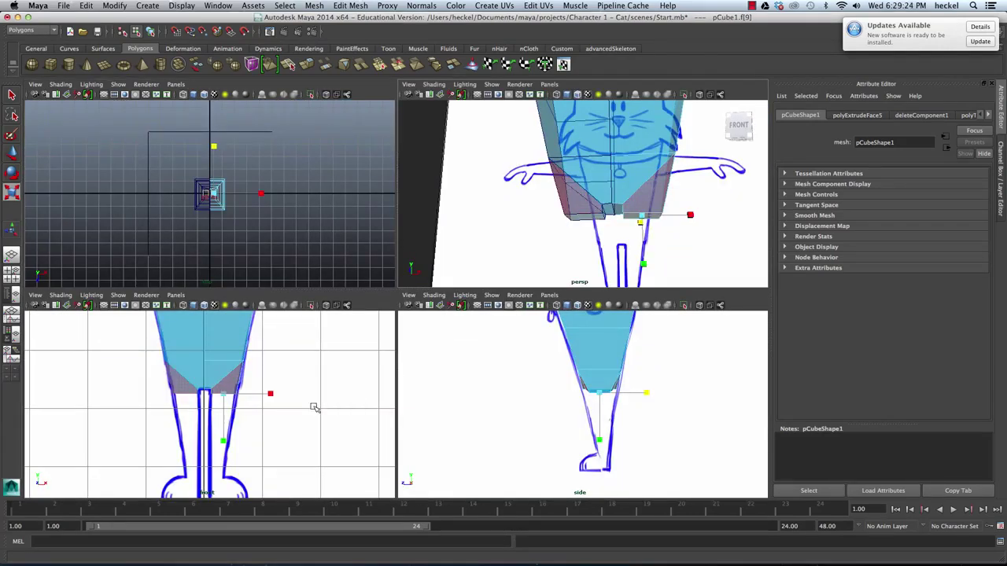
key("space")
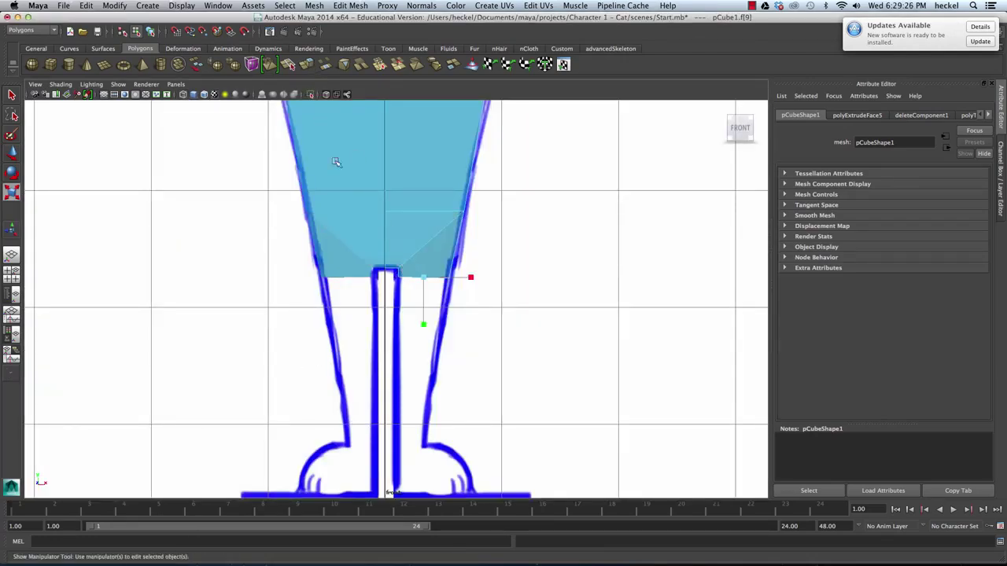
left_click(307, 64)
left_click_drag(423, 317, 422, 476)
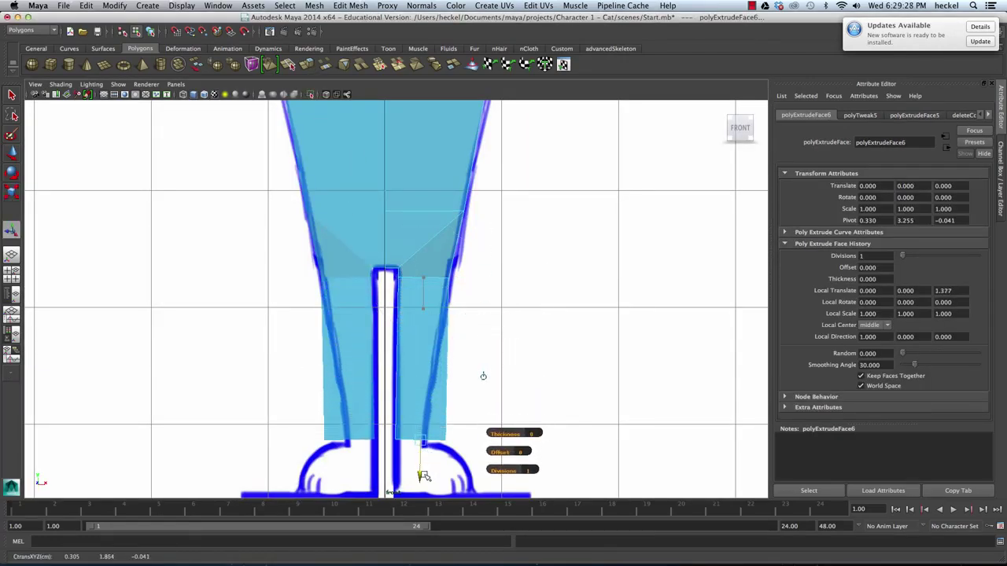
middle_click_drag(442, 409, 458, 240, "alt")
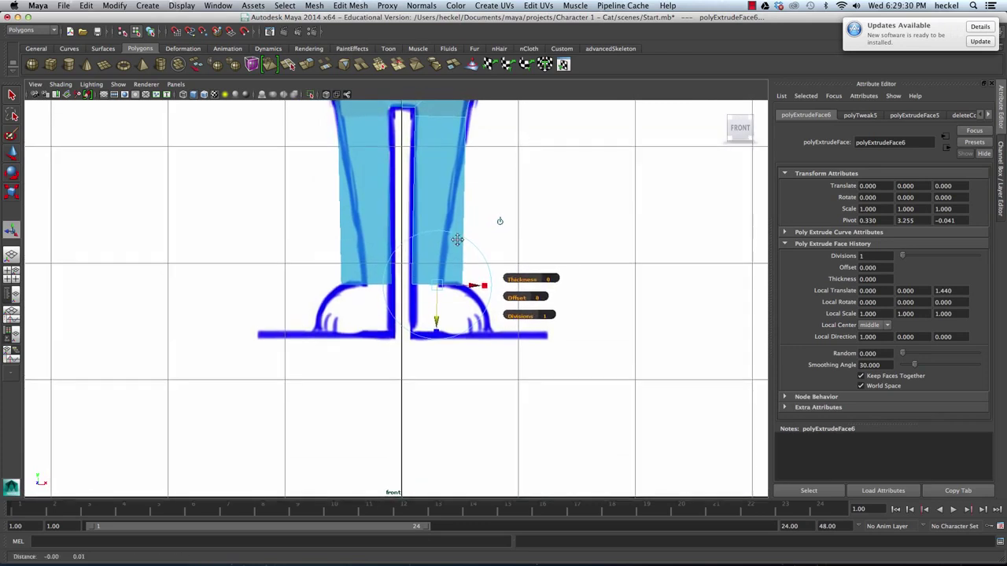
left_click_drag(484, 288, 464, 288)
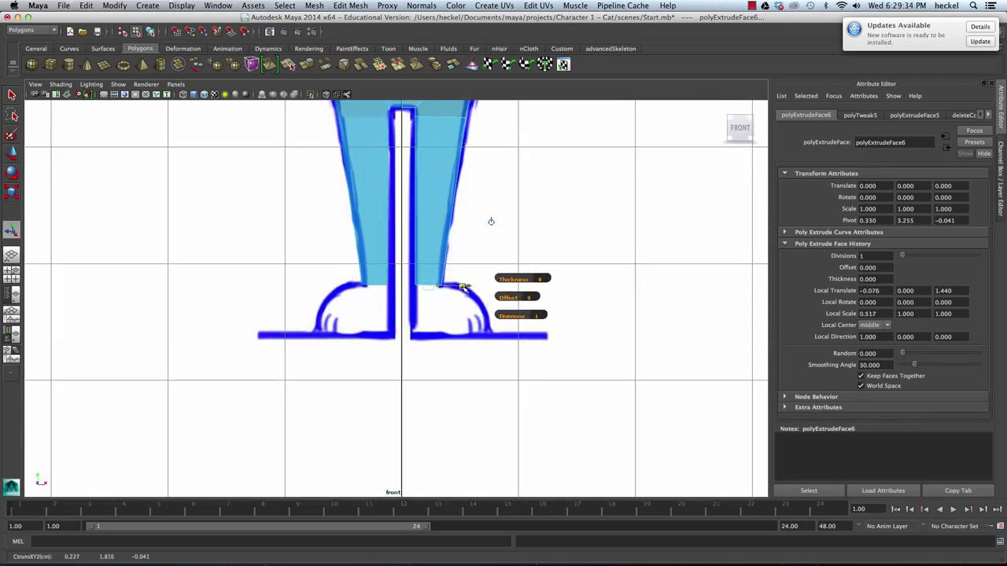
Narrow the extruded leg's end face from front to back with a local Y scale of 0.589
scroll(493, 206, "down", 4)
middle_click_drag(495, 193, 499, 227, "alt")
key("space")
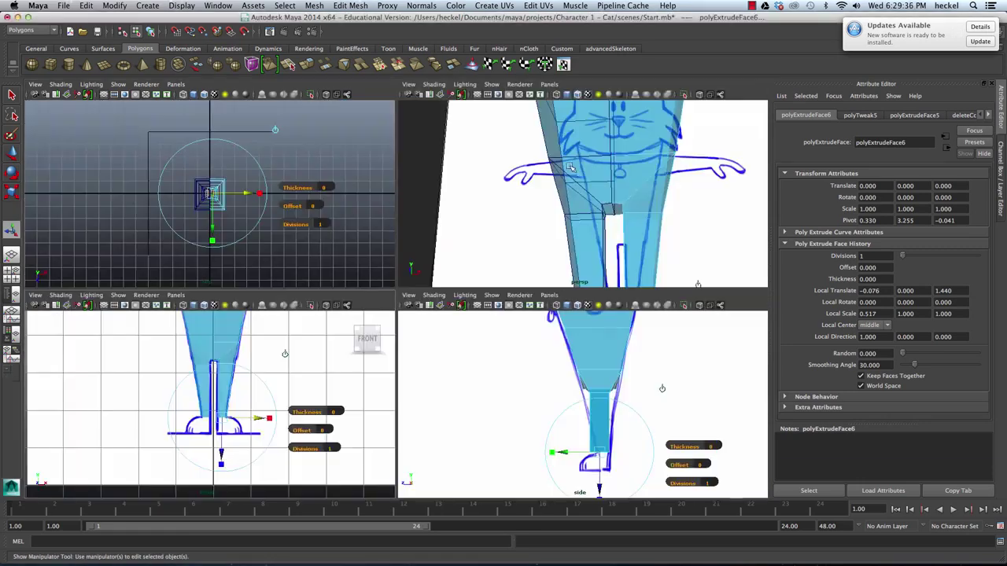
key("space")
left_click_drag(588, 244, 511, 184, "alt")
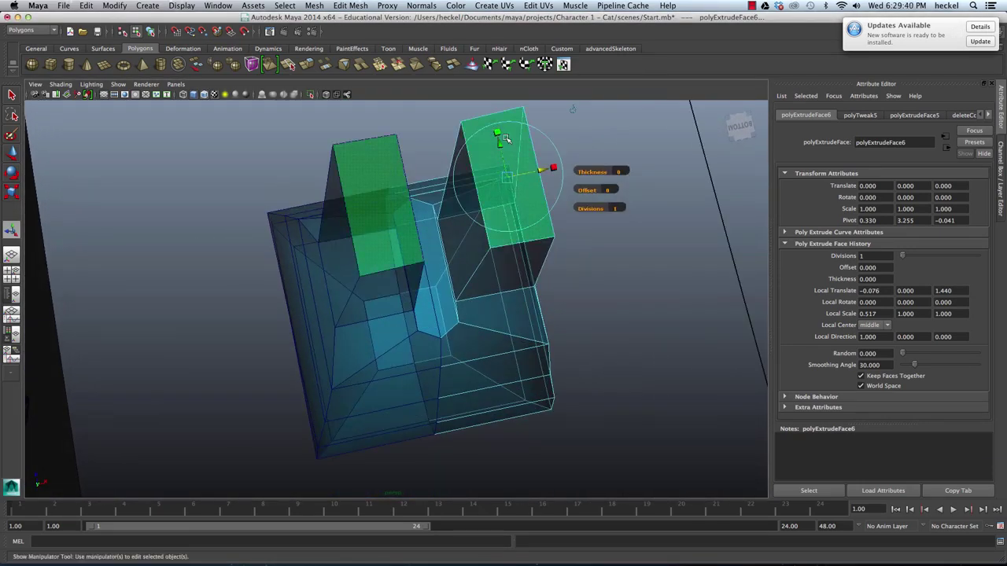
mouse_move(500, 133)
left_mouse_down()
mouse_move(501, 153)
mouse_move(527, 140)
mouse_move(523, 168)
mouse_move(483, 184)
mouse_move(504, 197)
left_mouse_up()
Shift the leg's end face -0.072 in local Y in the side view to center it over the drawn ankle
key("space")
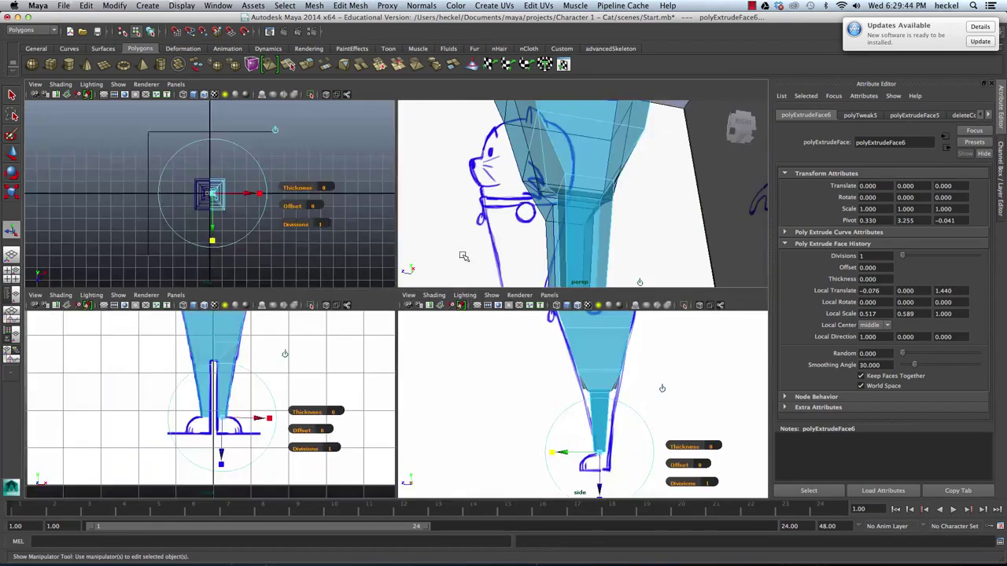
key("space")
scroll(443, 274, "up", 3)
middle_click_drag(539, 279, 517, 184, "alt")
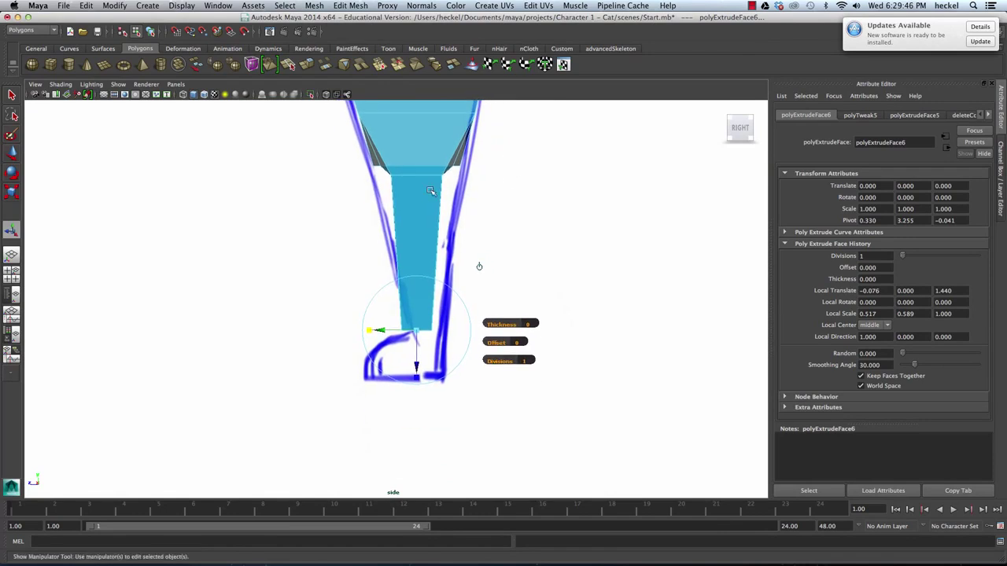
scroll(464, 287, "up", 1)
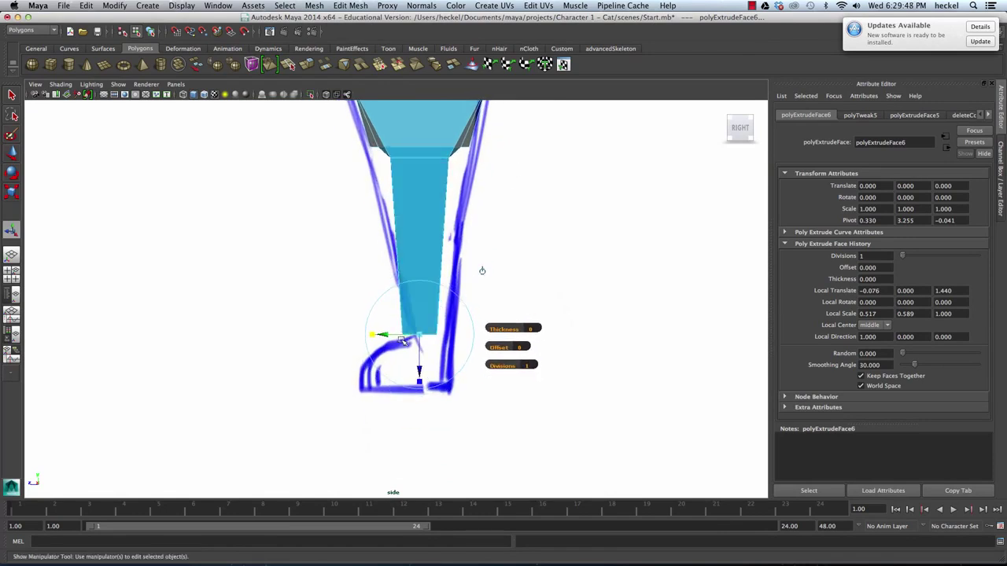
left_click_drag(483, 270, 490, 270)
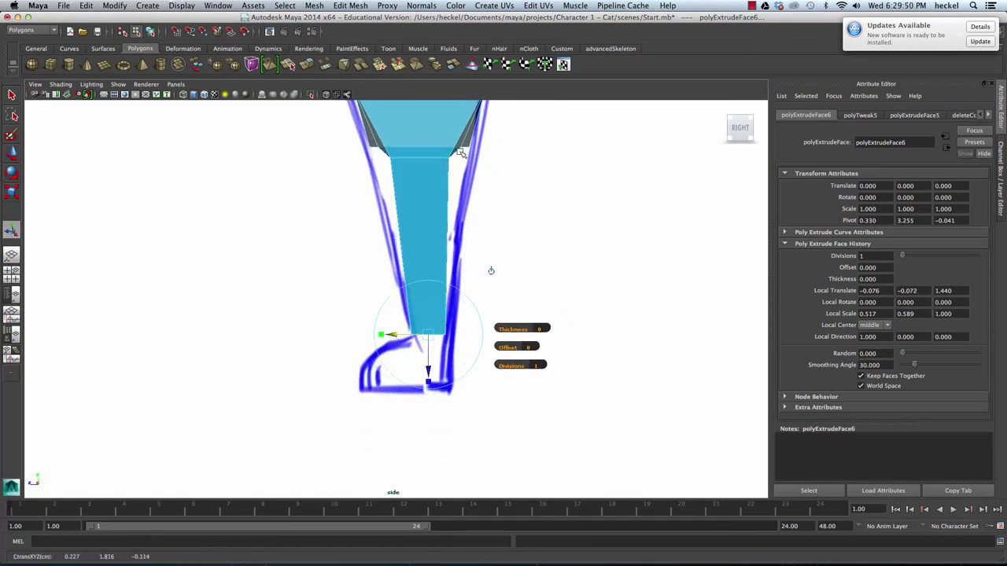
scroll(476, 264, "down", 5)
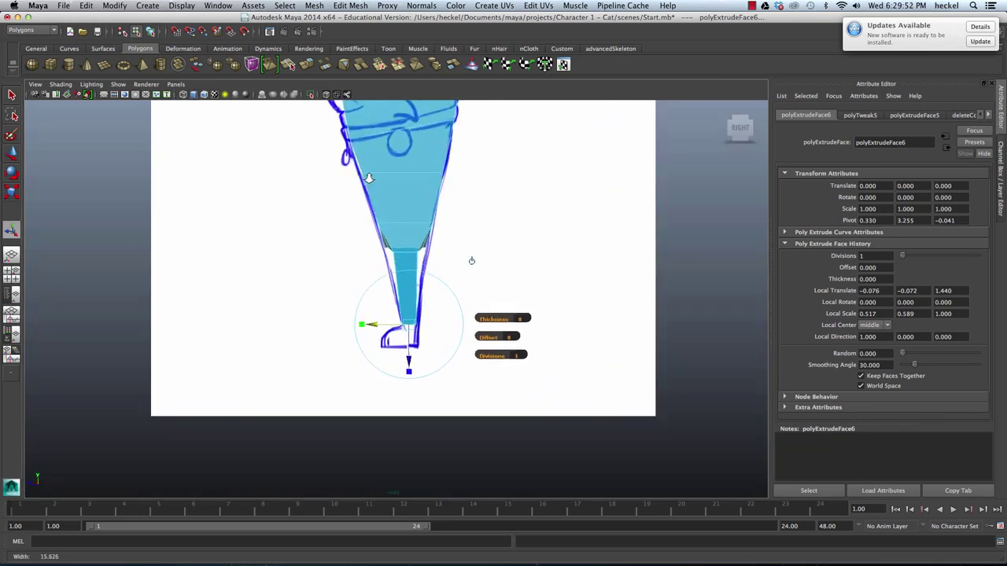
scroll(472, 180, "up", 5)
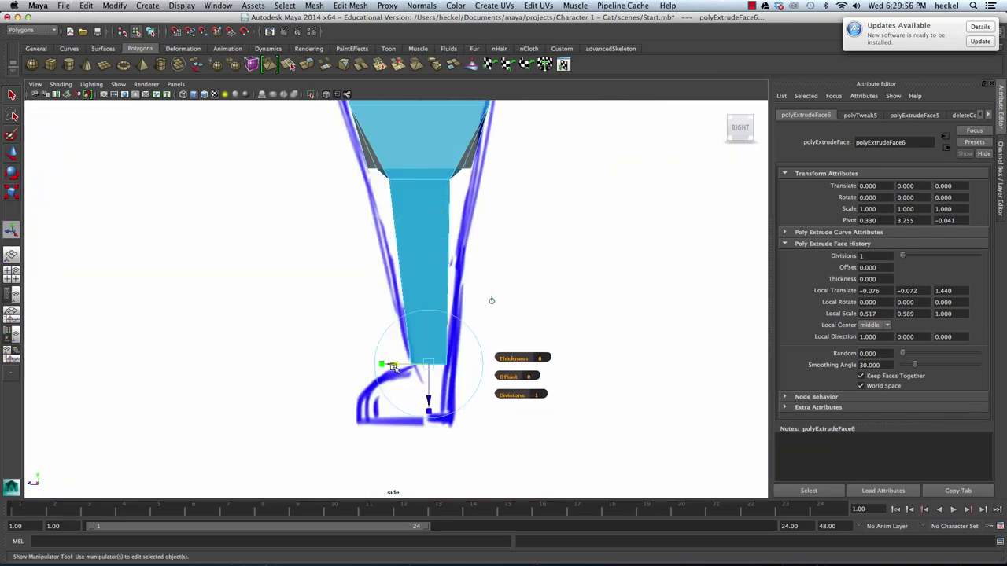
Shift the edge at the top of the inner leg to about X 0.055 in the front view, following the drawn gap between the legs
scroll(432, 282, "down", 3)
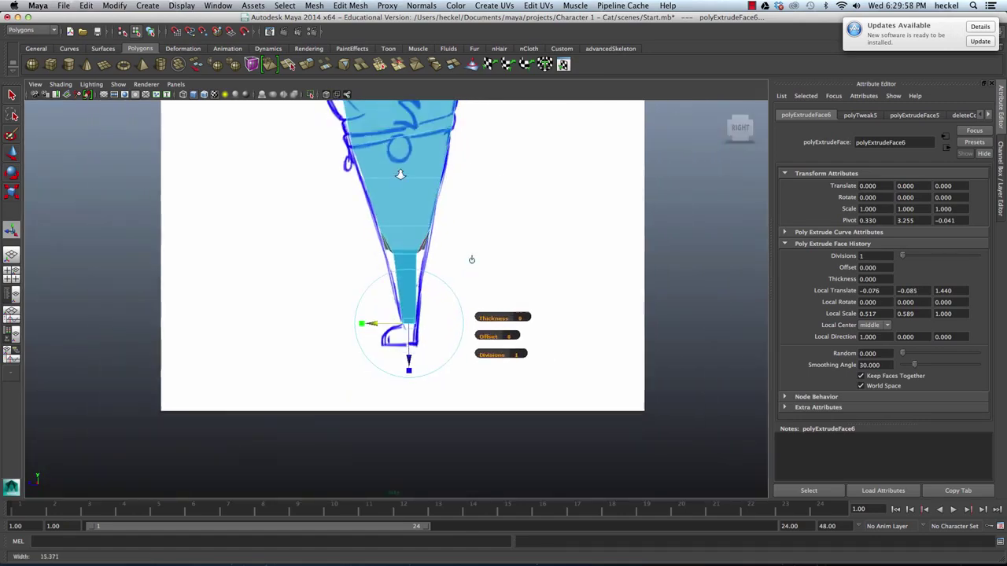
key("space")
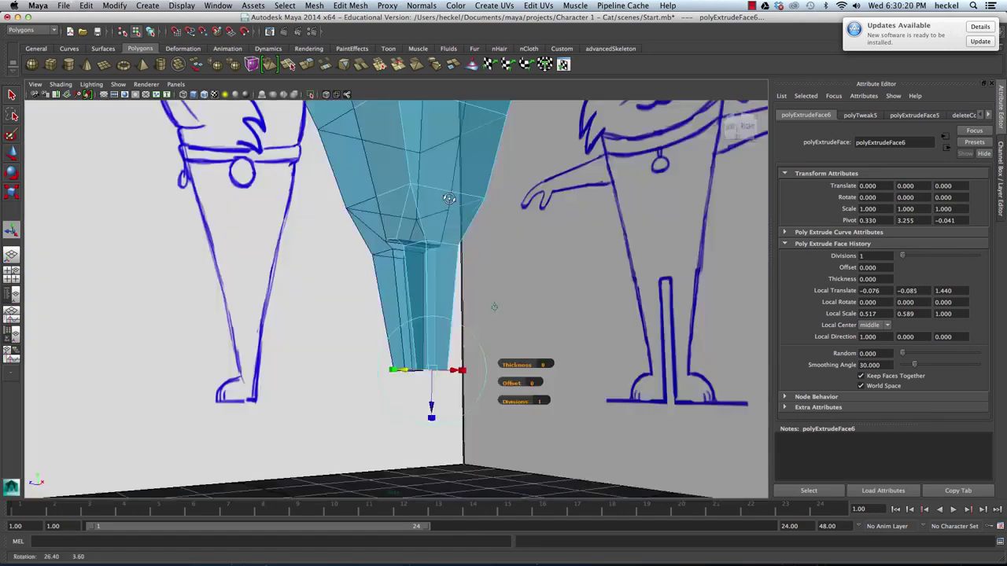
scroll(494, 308, "up", 3)
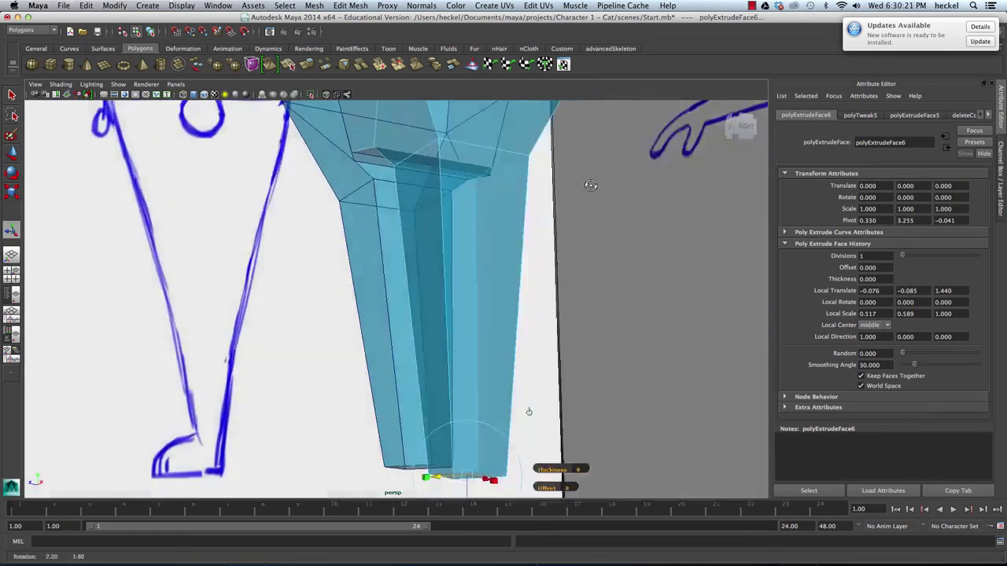
mouse_move(440, 241)
left_mouse_down("alt")
mouse_move(499, 249)
mouse_move(418, 261)
mouse_move(449, 288)
mouse_move(448, 303)
mouse_move(512, 281)
mouse_move(434, 291)
mouse_move(548, 267)
mouse_move(488, 270)
mouse_move(618, 268)
mouse_move(512, 225)
mouse_move(524, 198)
mouse_move(532, 250)
mouse_move(497, 275)
left_mouse_up("alt")
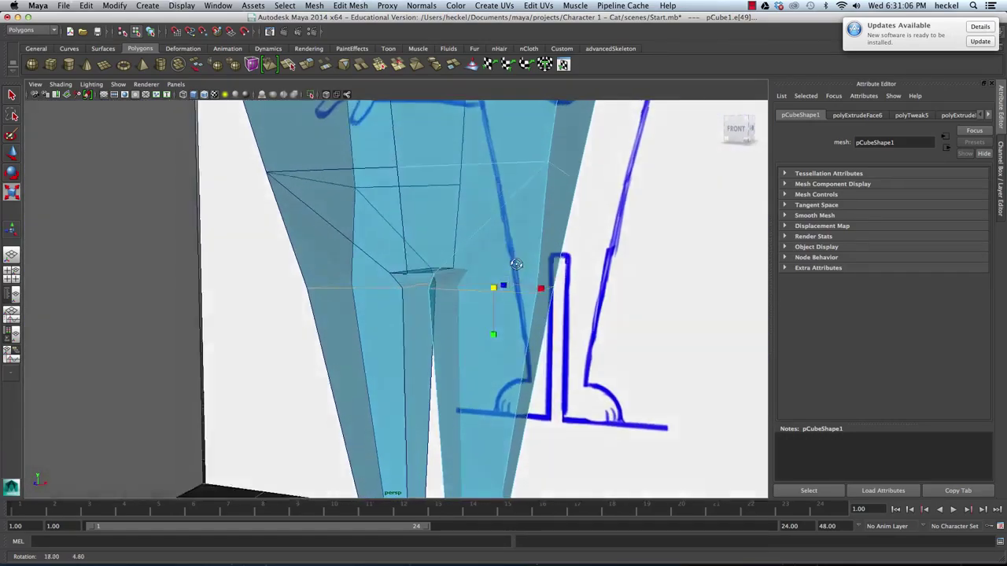
right_click_drag(497, 275, 506, 280, "alt")
right_click_drag(478, 235, 479, 236)
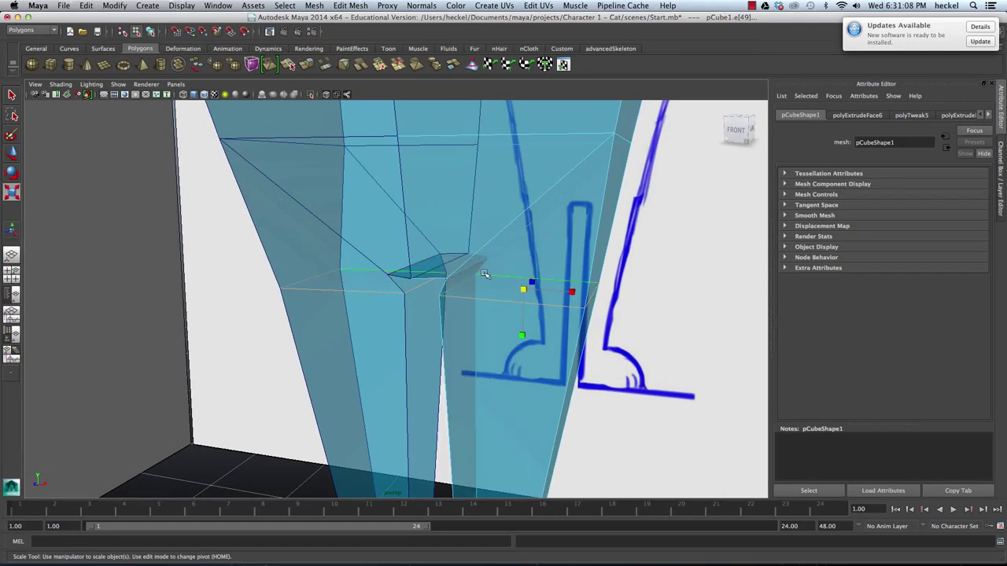
left_click(492, 265)
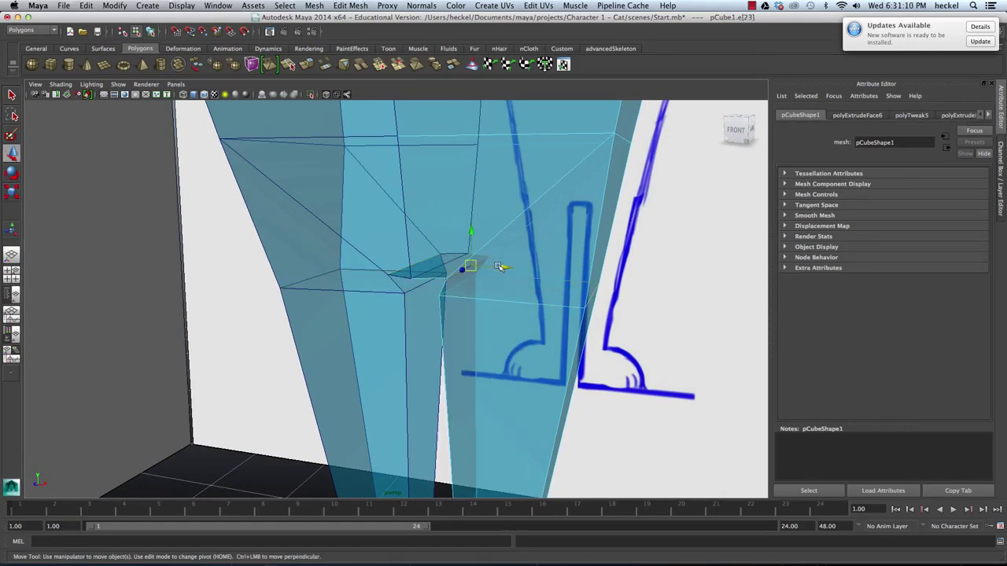
left_click_drag(489, 269, 512, 244, "alt")
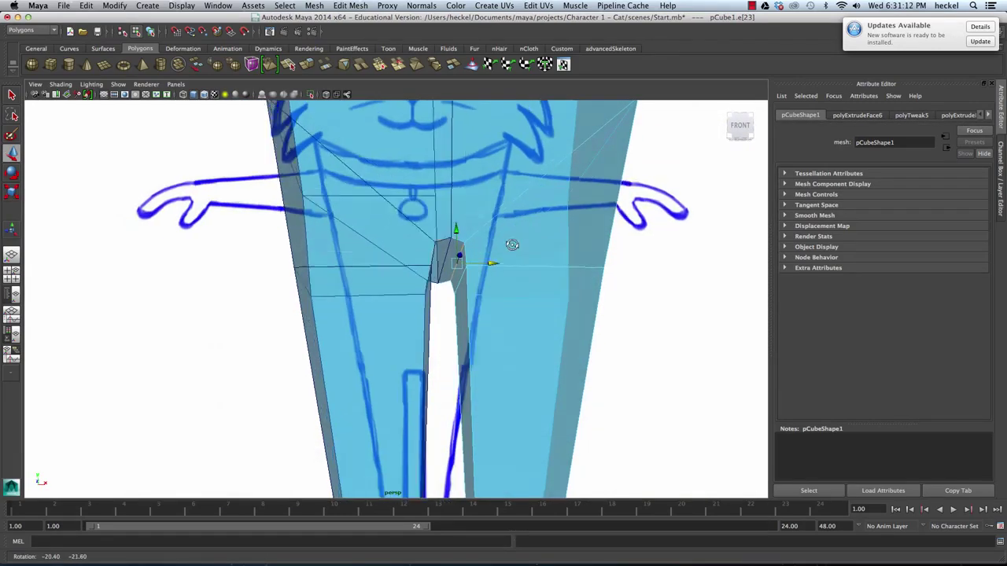
right_click_drag(512, 245, 409, 235, "alt")
left_click_drag(409, 235, 415, 286, "alt")
key("space")
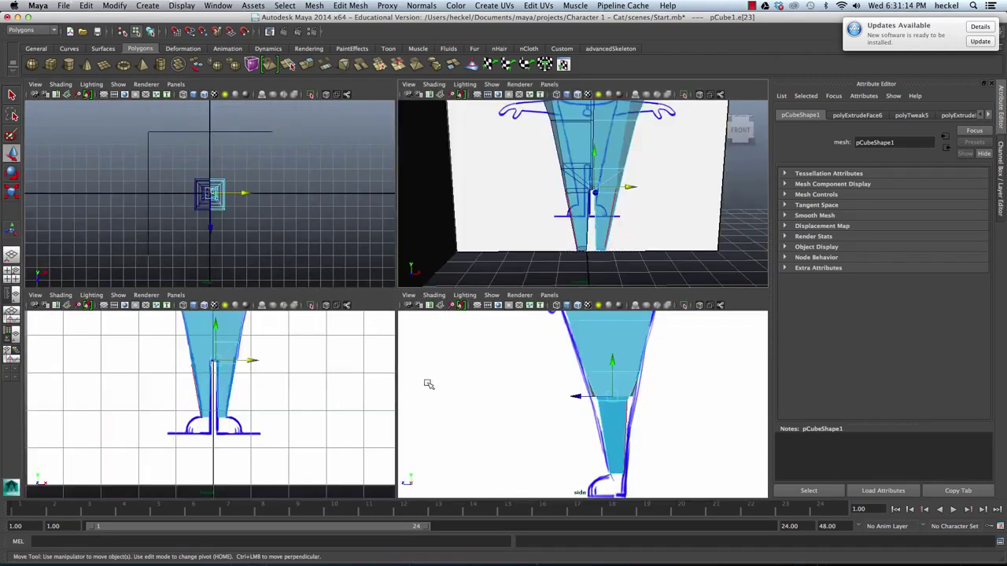
key("space")
right_click_drag(330, 271, 356, 262, "alt")
scroll(355, 261, "up", 2)
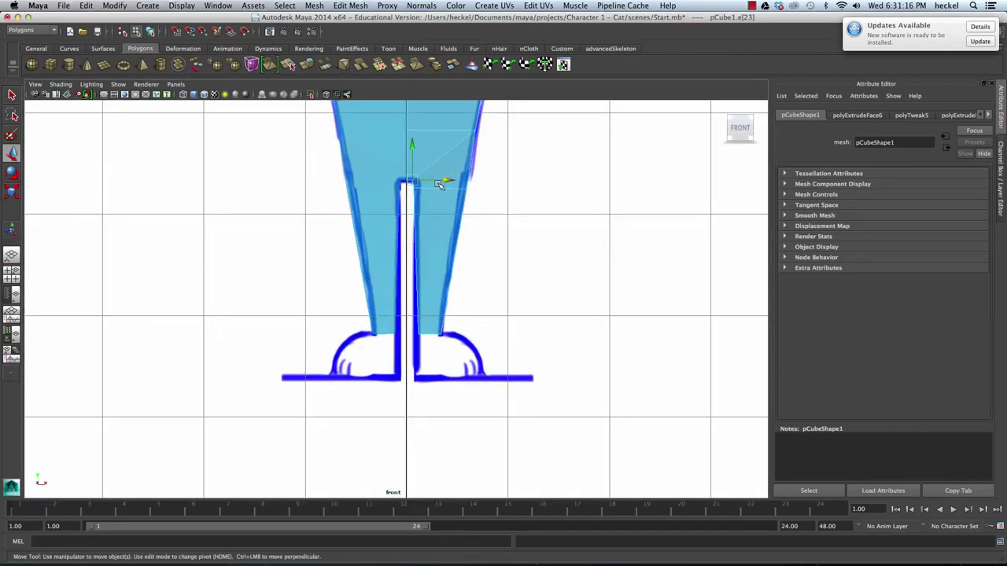
scroll(431, 187, "up", 5)
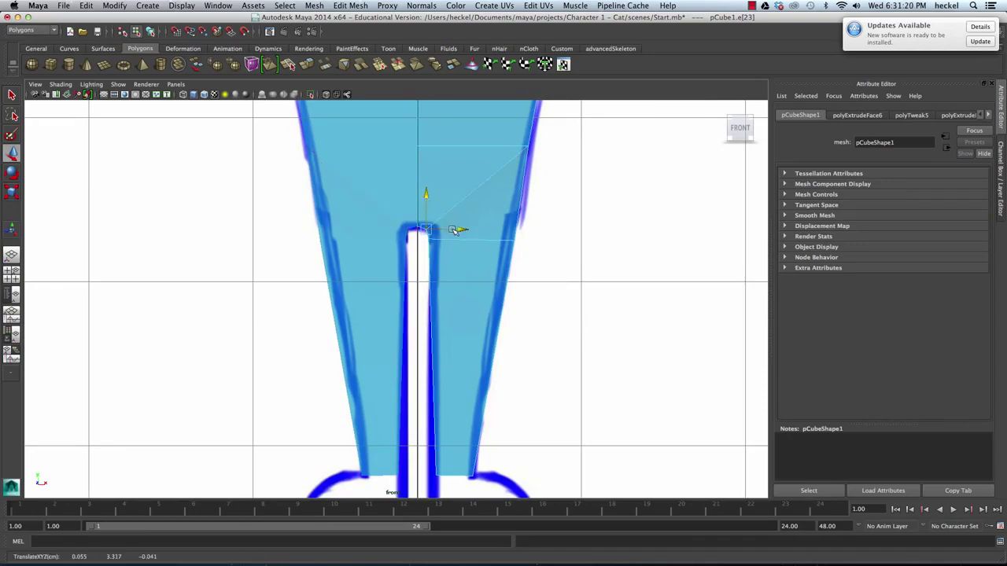
left_click(585, 243)
Review the whole mirrored body against both reference drawings and check its underside in perspective
key("space")
key("space")
left_click_drag(585, 243, 562, 238, "alt")
scroll(548, 201, "down", 4)
scroll(506, 236, "down", 4)
left_click_drag(421, 319, 367, 299, "alt")
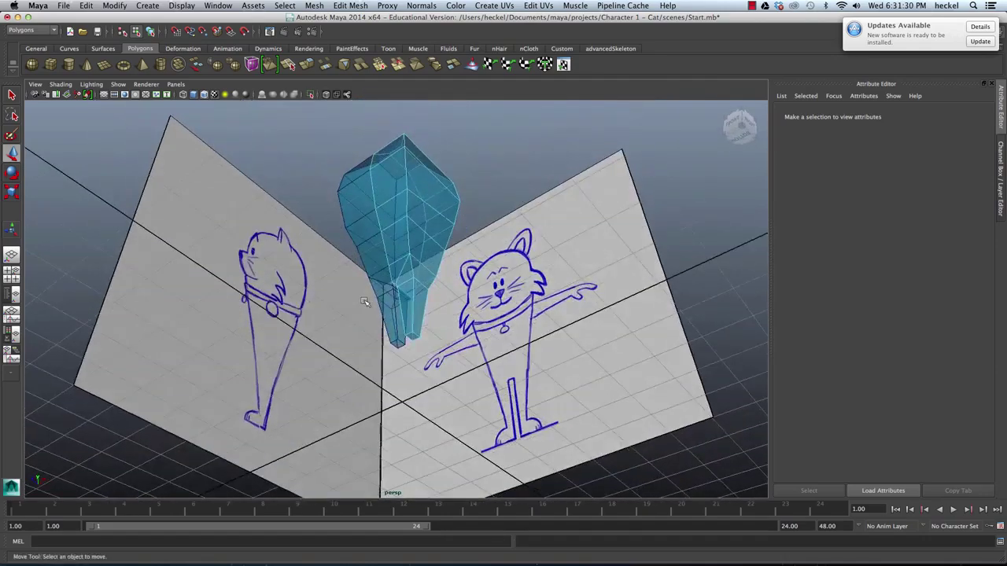
right_click_drag(366, 299, 445, 354, "alt")
middle_click_drag(445, 355, 485, 238, "alt")
left_click_drag(483, 238, 566, 226, "alt")
Extrude the leg's bottom face down 0.441 to the drawn ground line in the front view and shift it 0.011 in local X
right_click(508, 171)
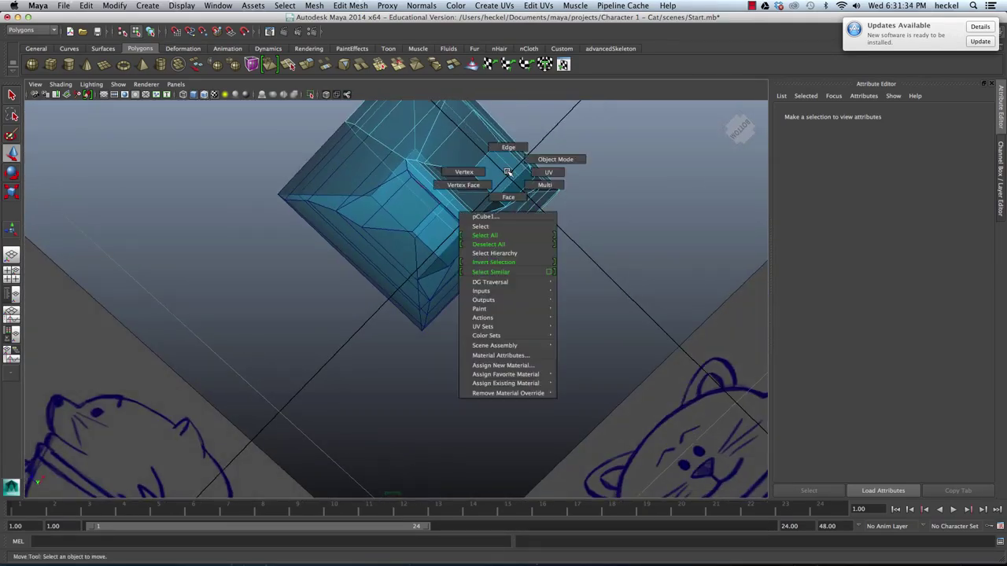
right_click_drag(510, 199, 510, 200)
left_click(508, 183)
left_click_drag(557, 192, 604, 242, "alt")
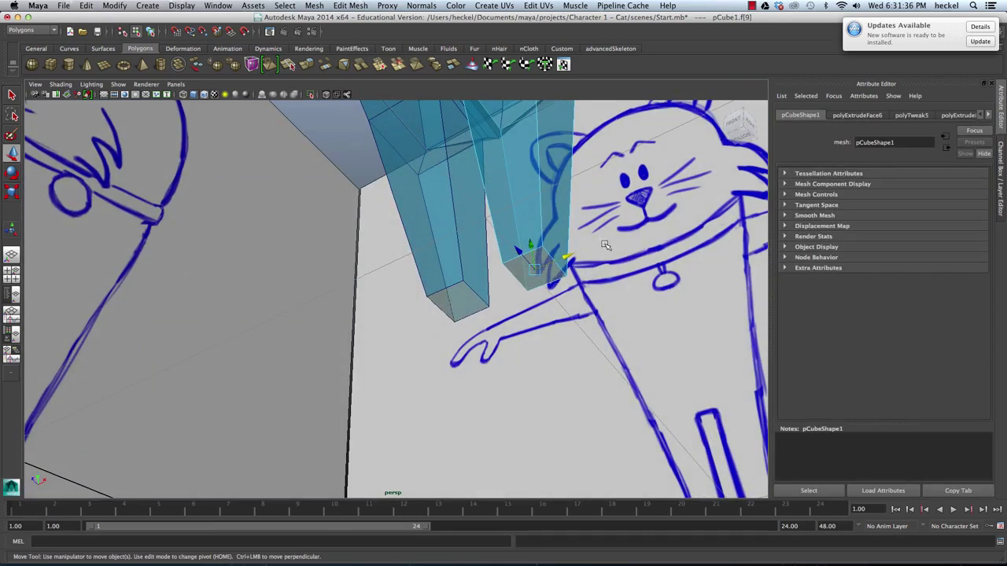
key("space")
key("space")
middle_click_drag(348, 415, 335, 262, "alt")
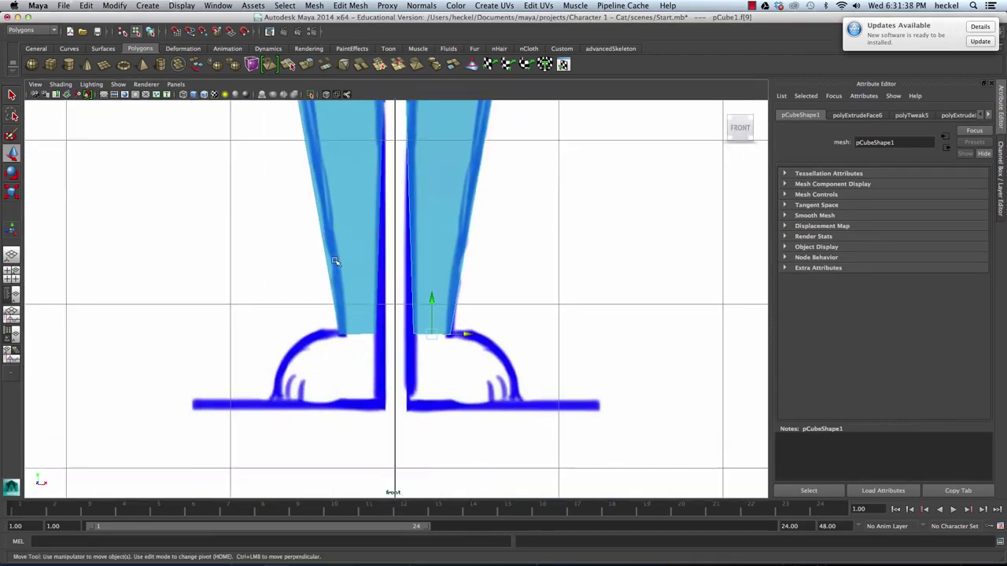
left_click(309, 67)
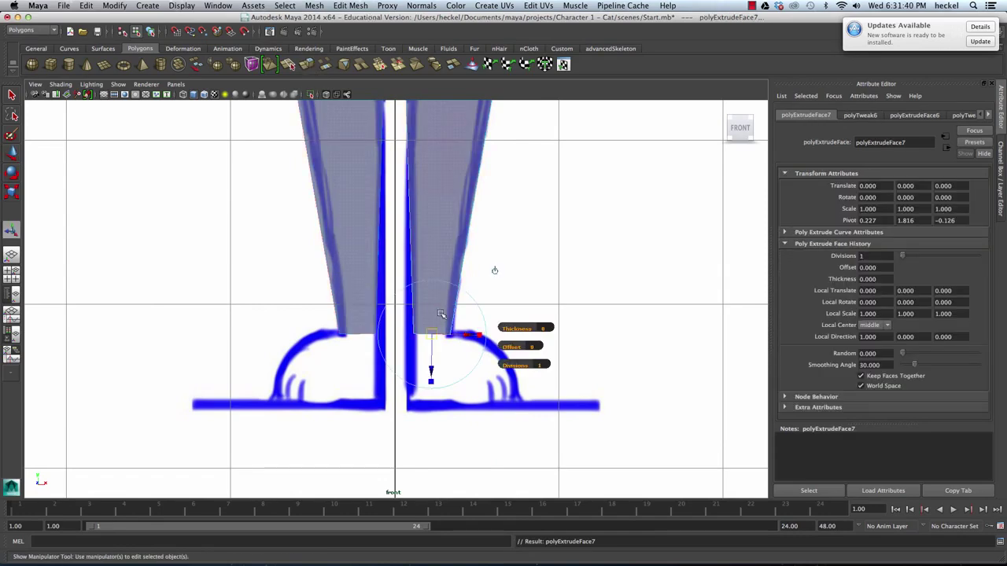
left_click_drag(430, 370, 431, 442)
scroll(430, 377, "down", 2)
scroll(429, 378, "up", 2)
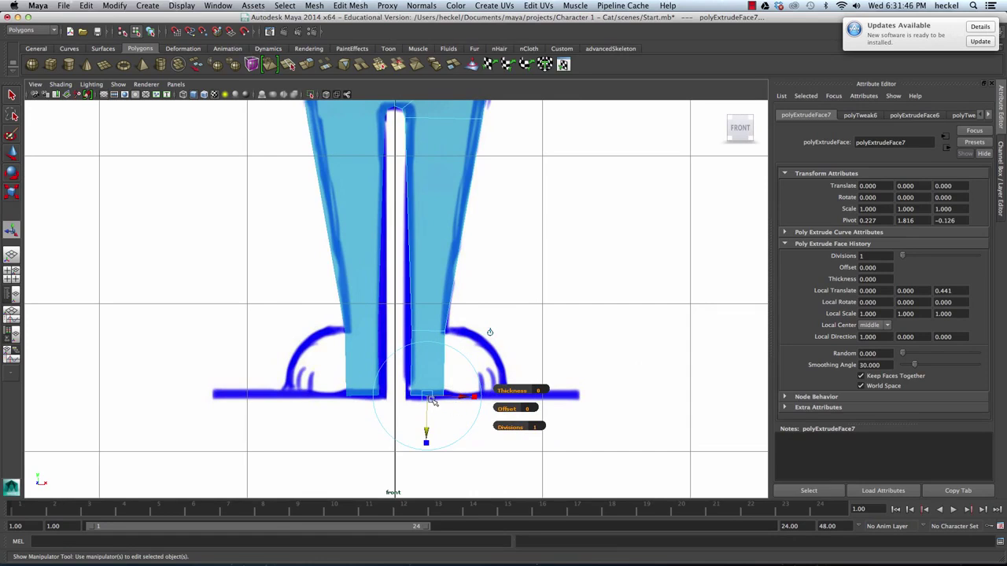
left_click_drag(460, 398, 464, 398)
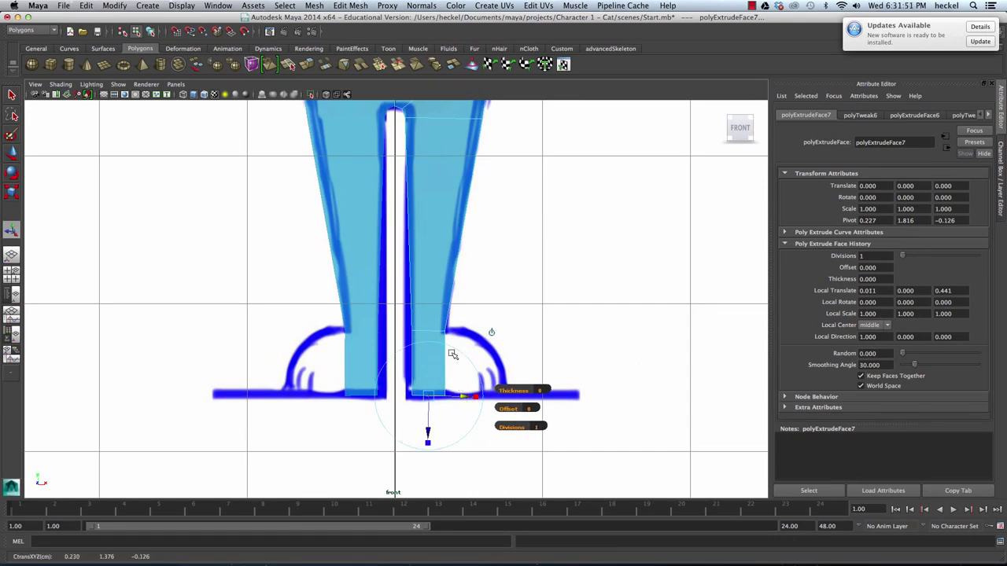
Extrude the foot block's inner and outer side faces outward 0.053 and set their local X scale to 0.831
key("space")
key("space")
left_click_drag(585, 222, 594, 281, "alt")
middle_click_drag(594, 281, 520, 221, "alt")
left_click_drag(519, 221, 500, 237, "alt")
right_click_drag(461, 271, 462, 296)
left_click(464, 277)
left_click_drag(441, 301, 559, 279, "alt")
left_click(317, 65)
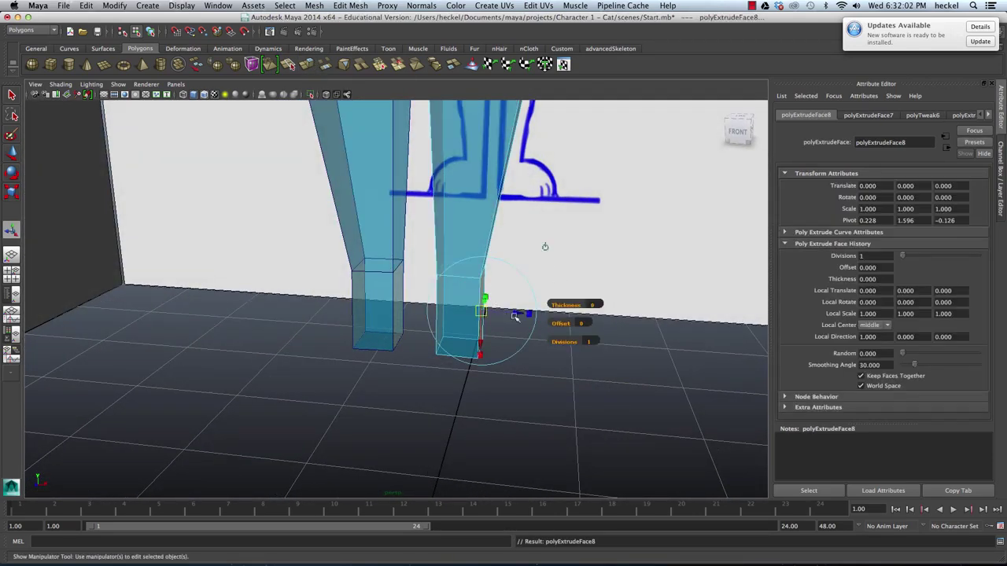
left_click_drag(516, 315, 522, 289)
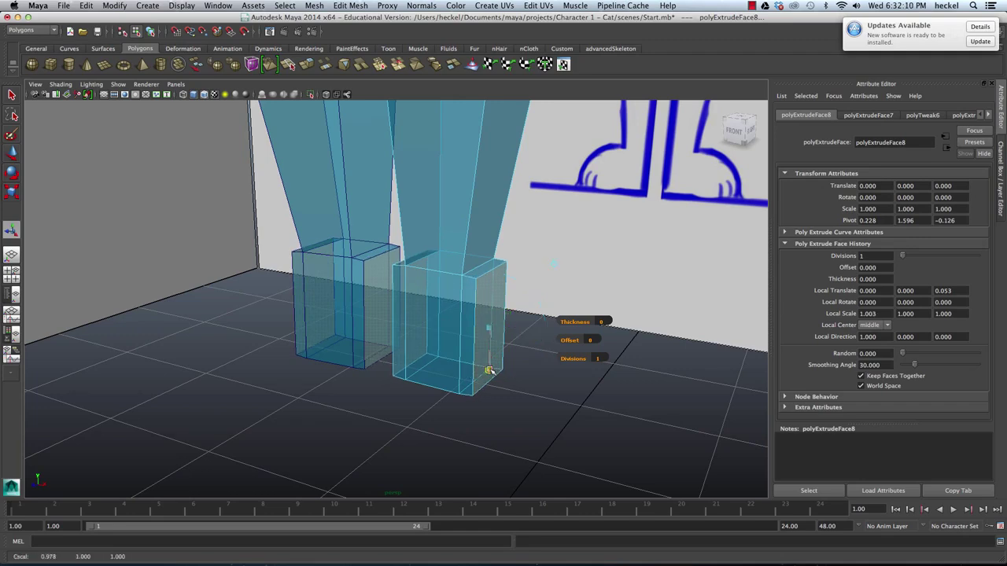
Extrude the foot block's three front faces forward, matching the tip of the drawn foot in the side view
left_click_drag(469, 327, 541, 315, "alt")
middle_click_drag(541, 316, 468, 268, "alt")
right_click_drag(476, 269, 480, 294)
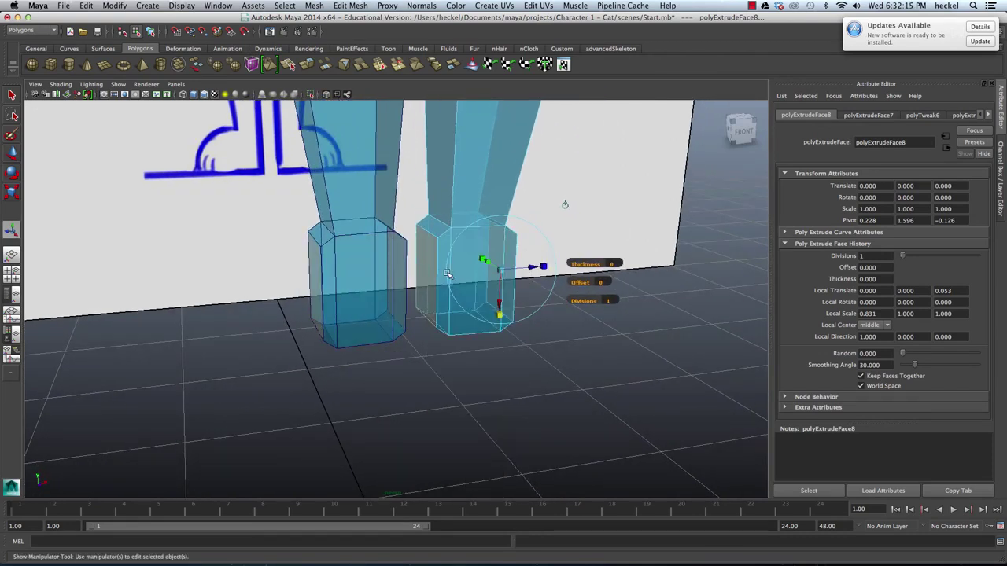
left_click(449, 275)
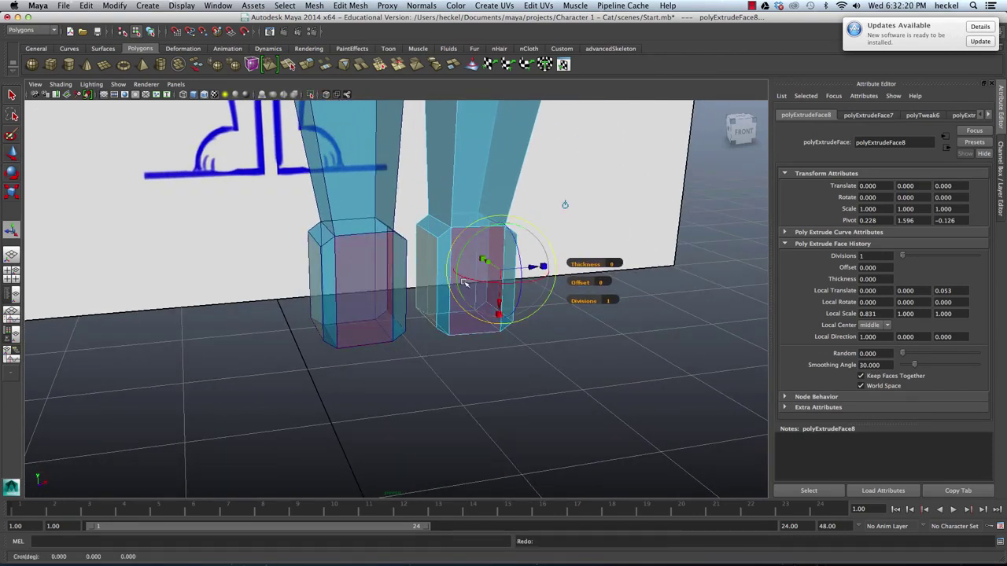
left_click(467, 353)
left_click(445, 275)
left_click(513, 269)
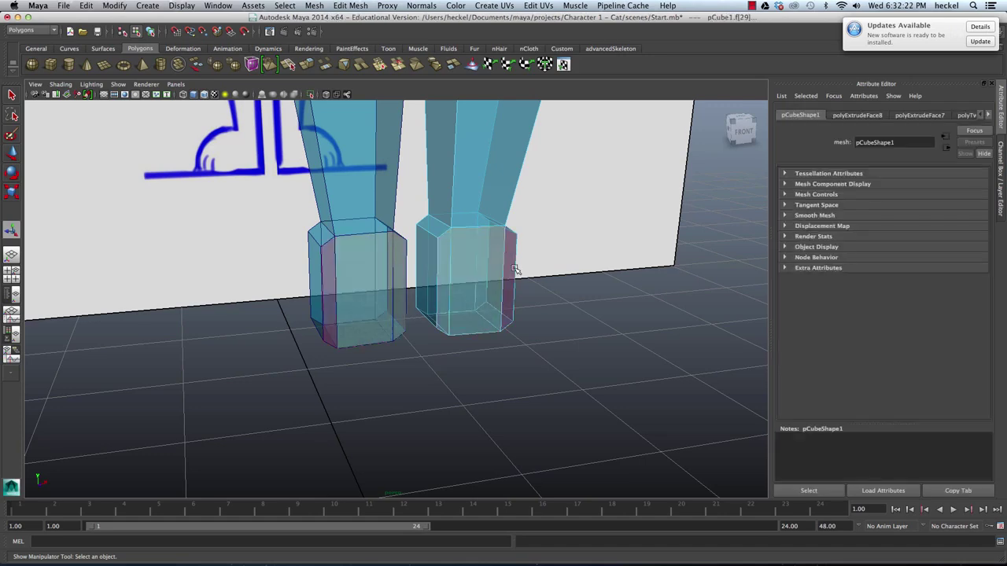
left_click_drag(513, 269, 493, 280, "alt")
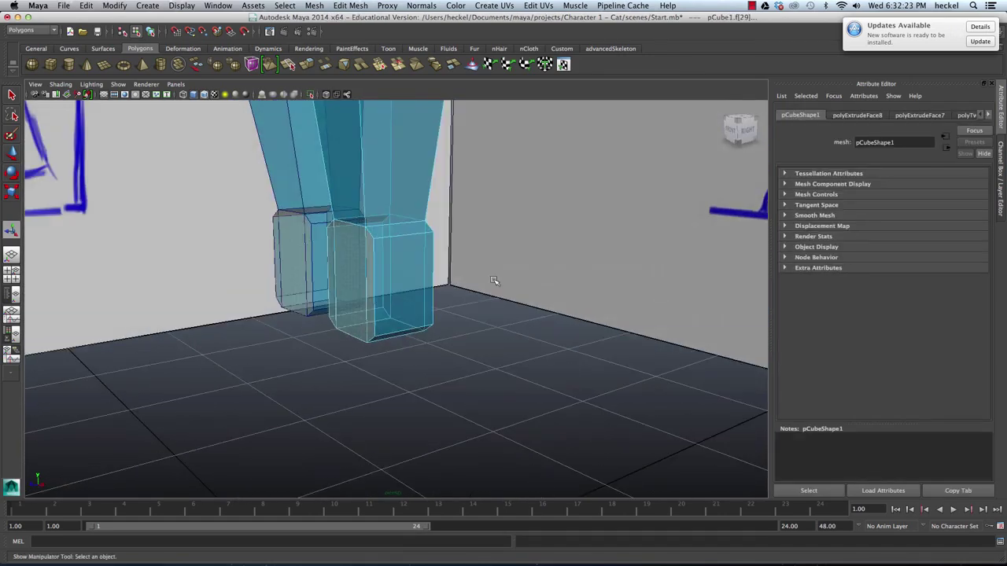
left_click(309, 68)
left_click_drag(317, 285, 247, 294)
key("space")
key("space")
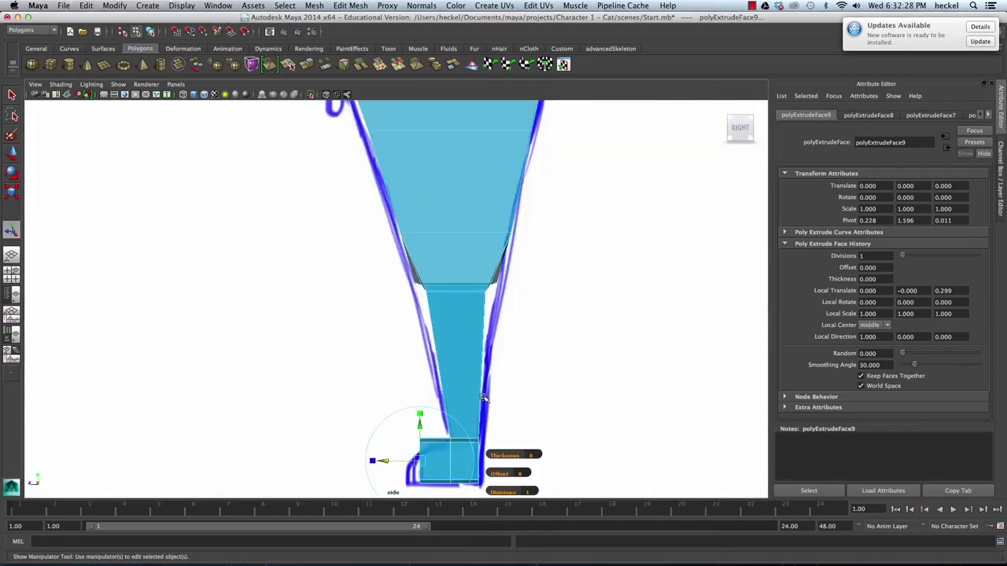
left_click_drag(380, 348, 368, 349)
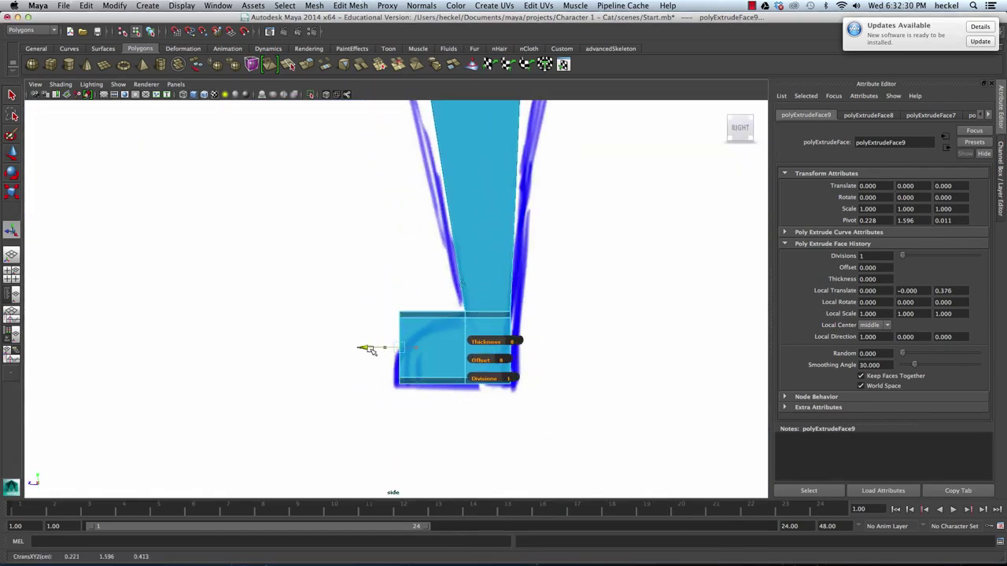
Lower the top front vertices of the foot in the side view to slope it toward the toe
right_click_drag(322, 280, 379, 302, "alt")
left_click_drag(379, 303, 412, 344)
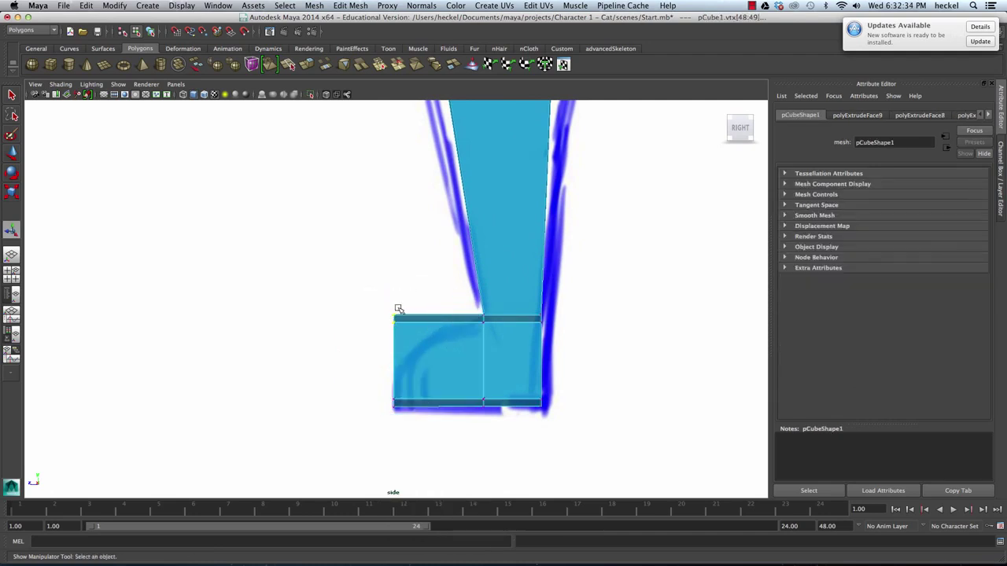
key("w")
left_click_drag(396, 284, 395, 303)
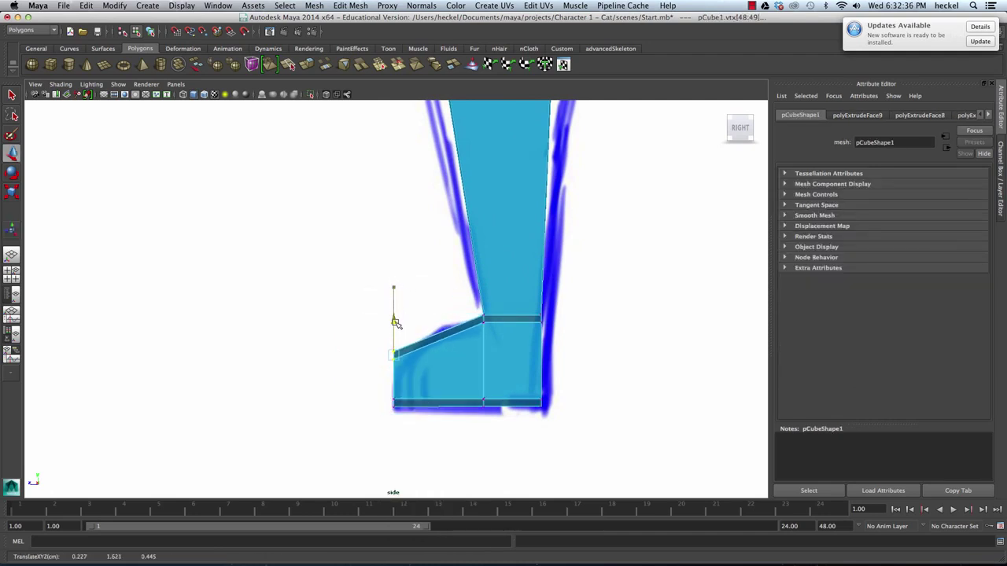
Insert a vertical edge loop around the front part of the foot, about midway between the ankle and the toe
left_click(344, 5)
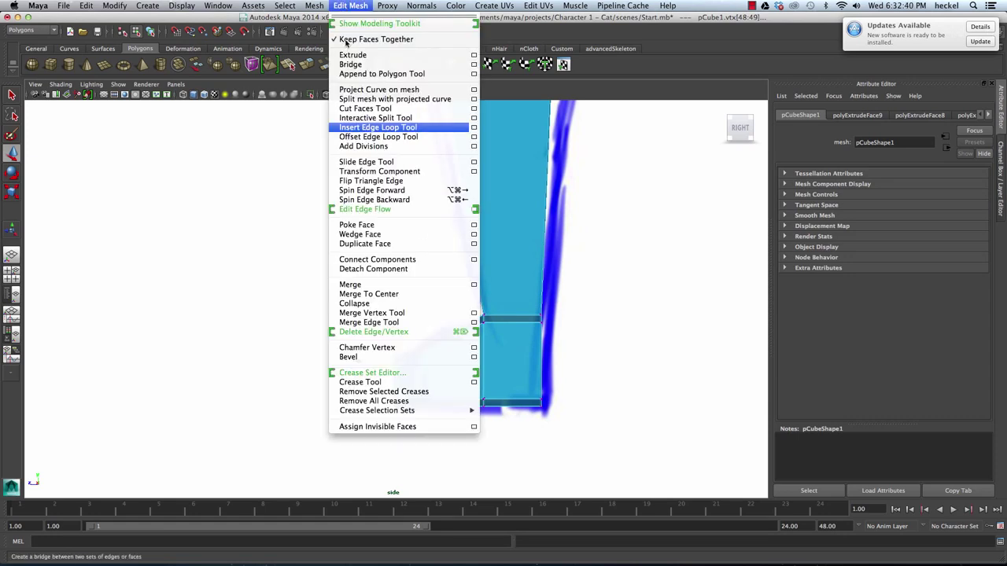
left_click(375, 128)
left_click(439, 347)
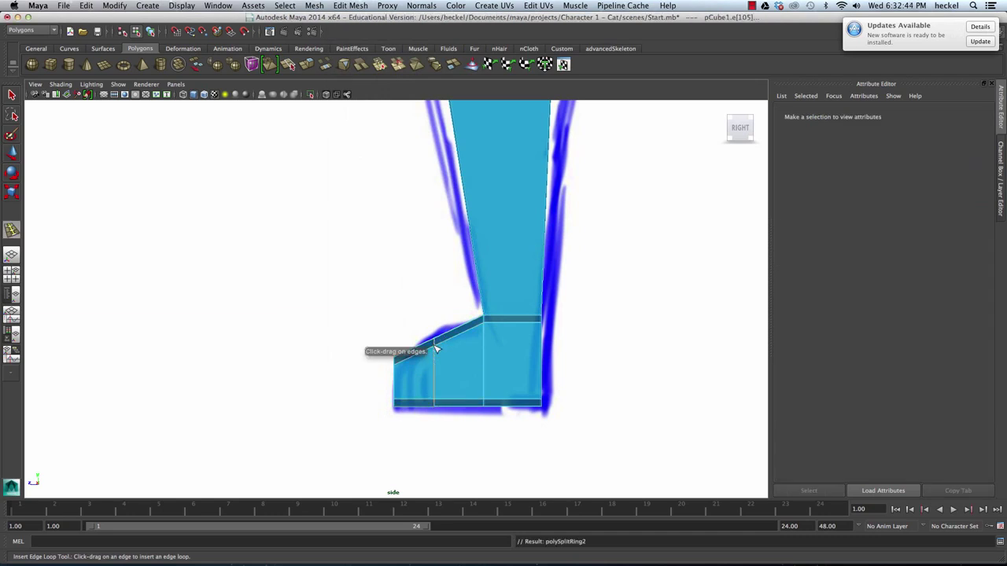
key("q")
Raise the new loop's top vertices and lower the toe's top vertices to follow the rounded foot outline
right_click_drag(435, 346, 393, 335)
left_click_drag(422, 311, 445, 351)
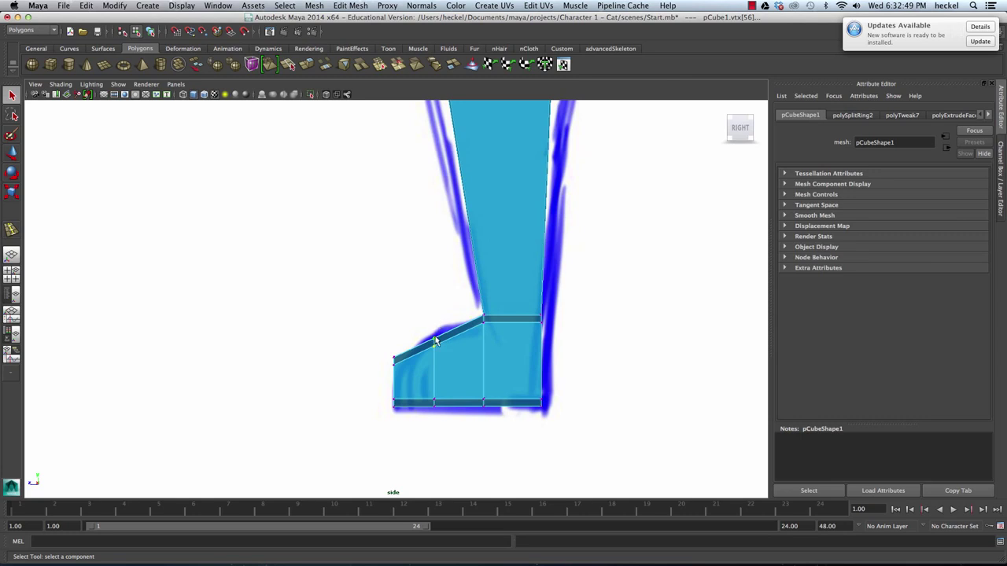
key("w")
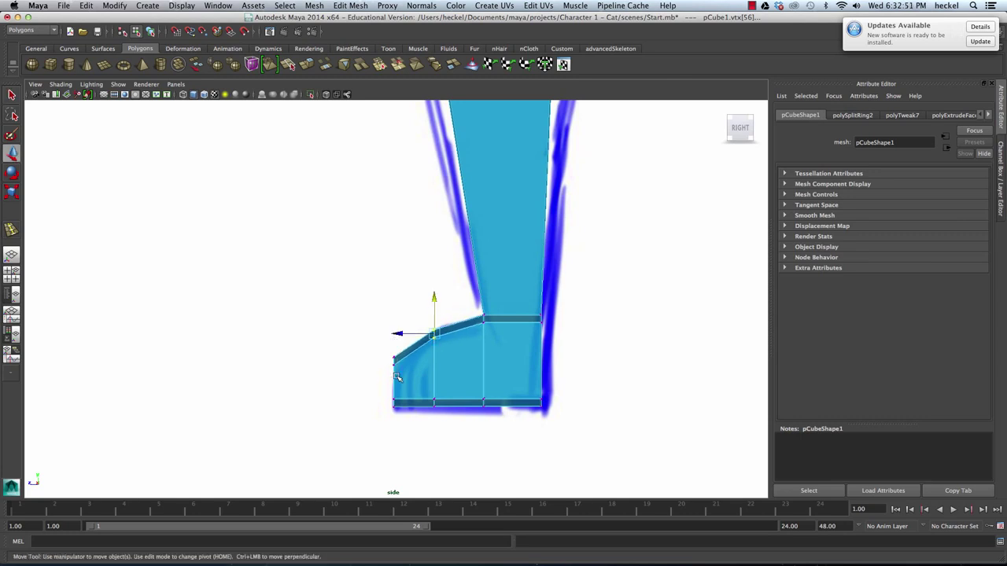
left_click_drag(398, 378, 394, 341)
left_click(415, 304)
Examine the finished feet and legs in the side view and from several angles in perspective
scroll(554, 277, "down", 5)
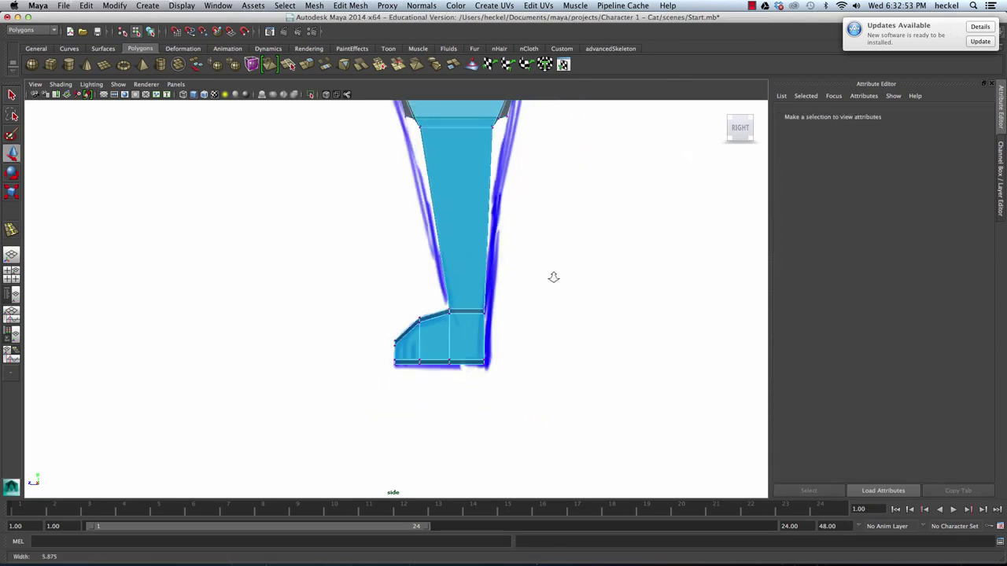
scroll(554, 277, "down", 1)
middle_click_drag(532, 272, 500, 297, "alt")
key("space")
key("space")
left_click_drag(531, 224, 506, 237, "alt")
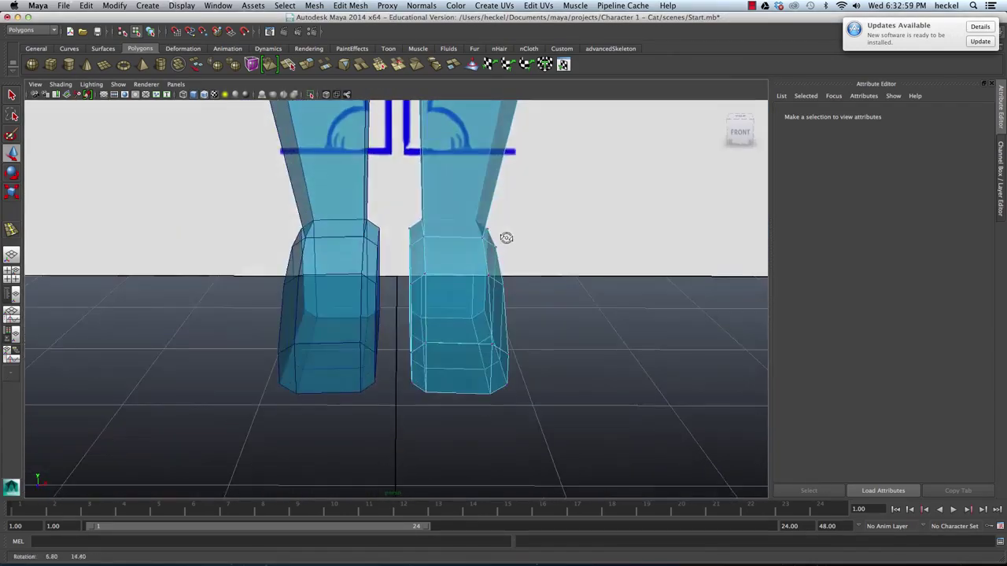
scroll(515, 220, "down", 3)
left_click_drag(524, 184, 357, 199, "alt")
scroll(519, 211, "up", 4)
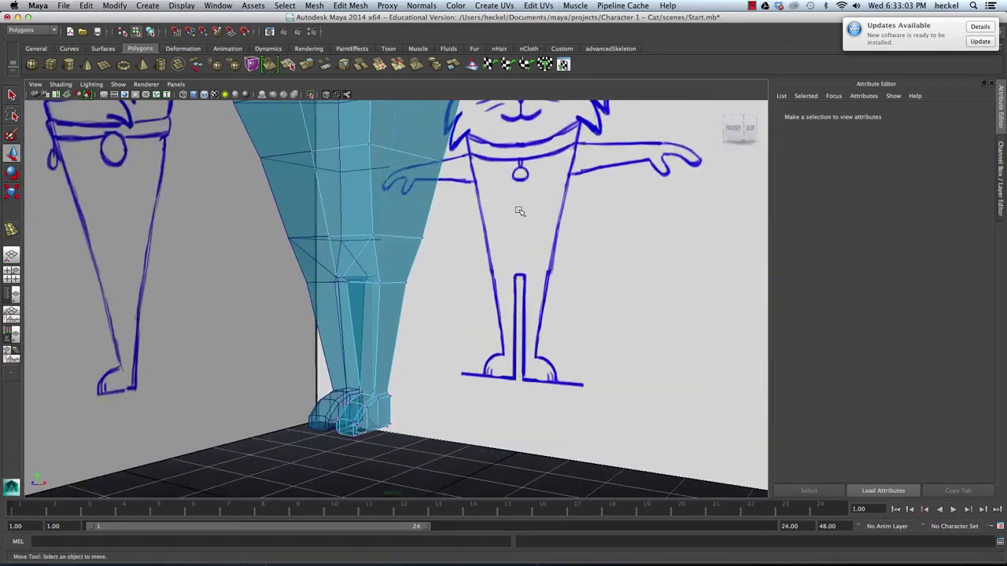
left_click_drag(519, 211, 555, 232, "alt")
scroll(511, 211, "down", 2)
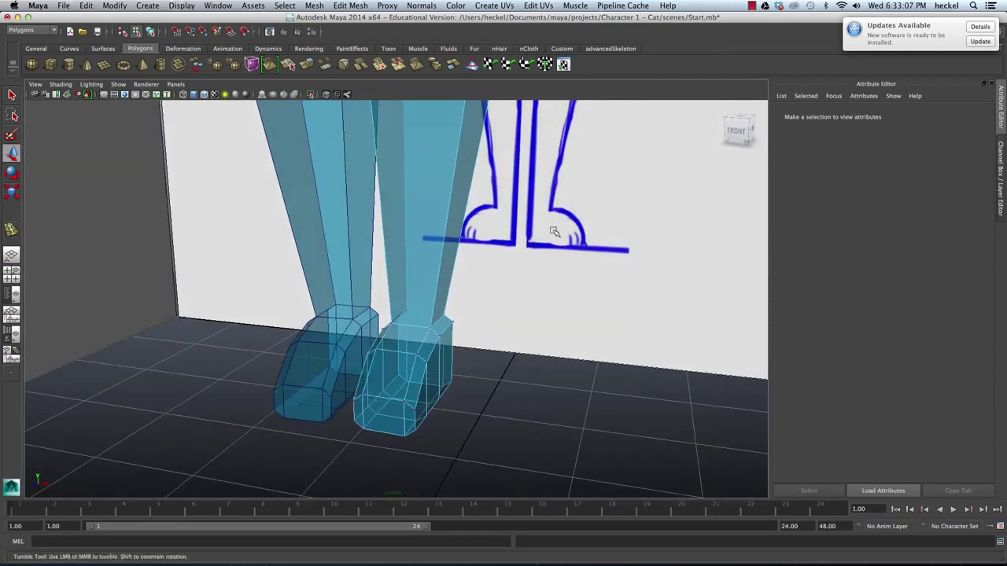
Insert a horizontal edge loop around the foot at about mid-height and scale it outward to widen the sides
left_click(347, 6)
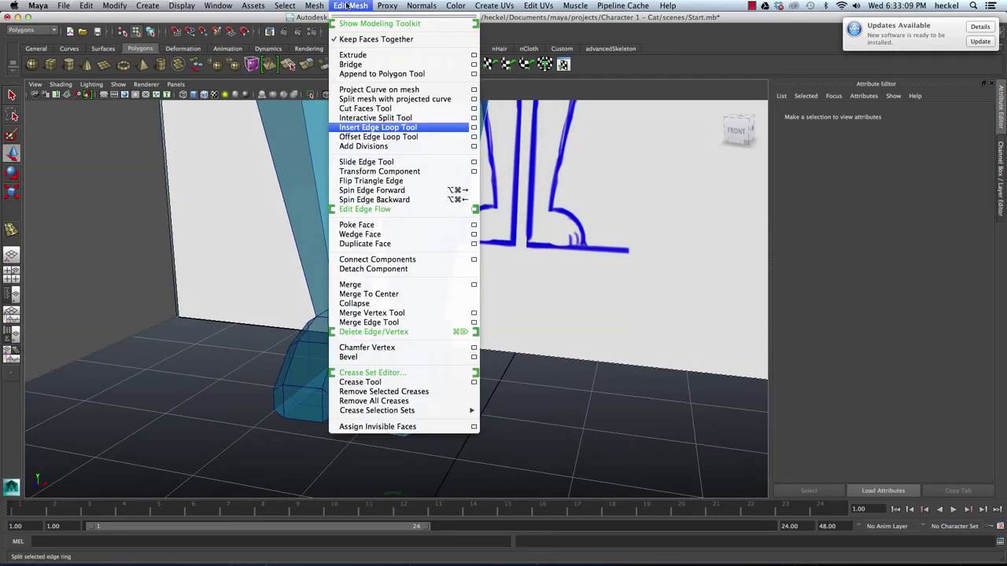
left_click(378, 128)
left_click_drag(378, 128, 372, 225, "alt")
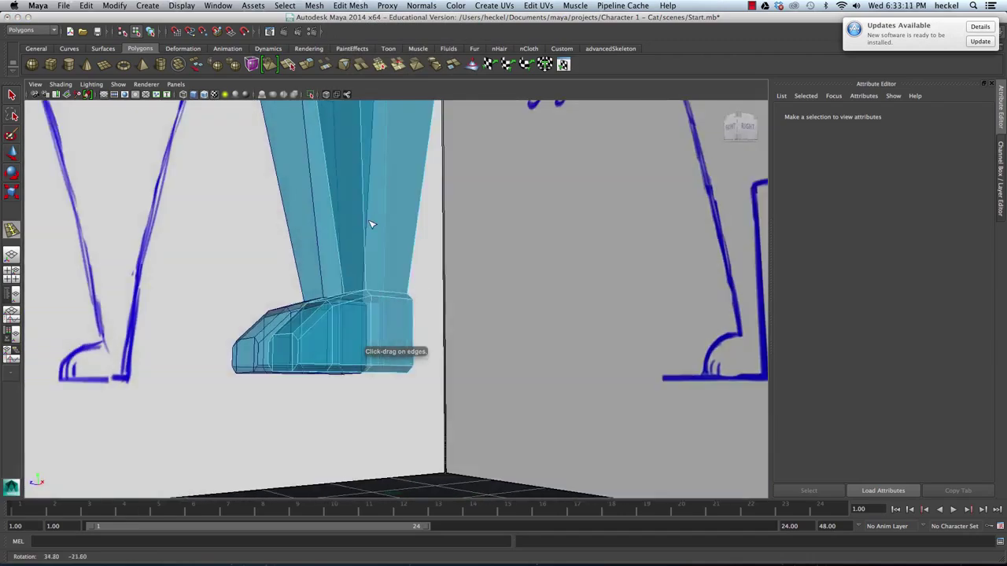
left_click(300, 354)
left_click_drag(320, 341, 587, 195, "alt")
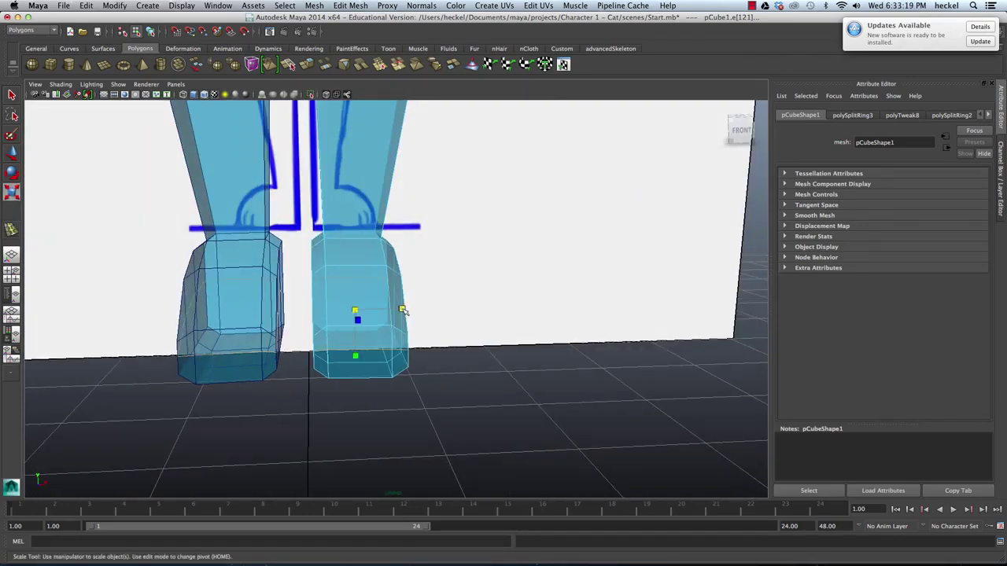
left_click_drag(401, 309, 561, 270)
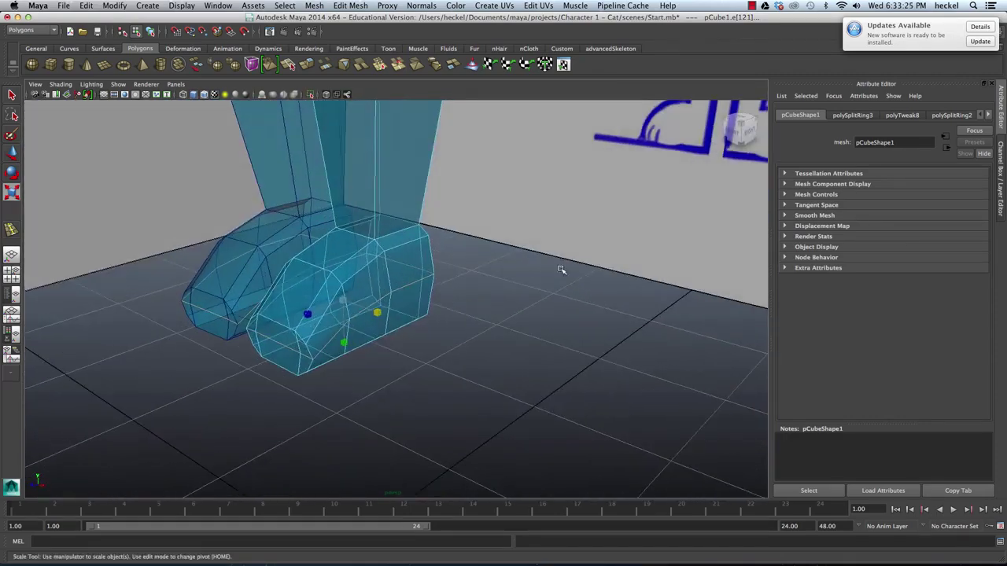
Select the front faces of the toe and scale them narrower to taper the foot
mouse_move(383, 314)
left_mouse_down("alt")
mouse_move(382, 292)
mouse_move(434, 302)
mouse_move(380, 296)
left_mouse_up("alt")
right_click(381, 296)
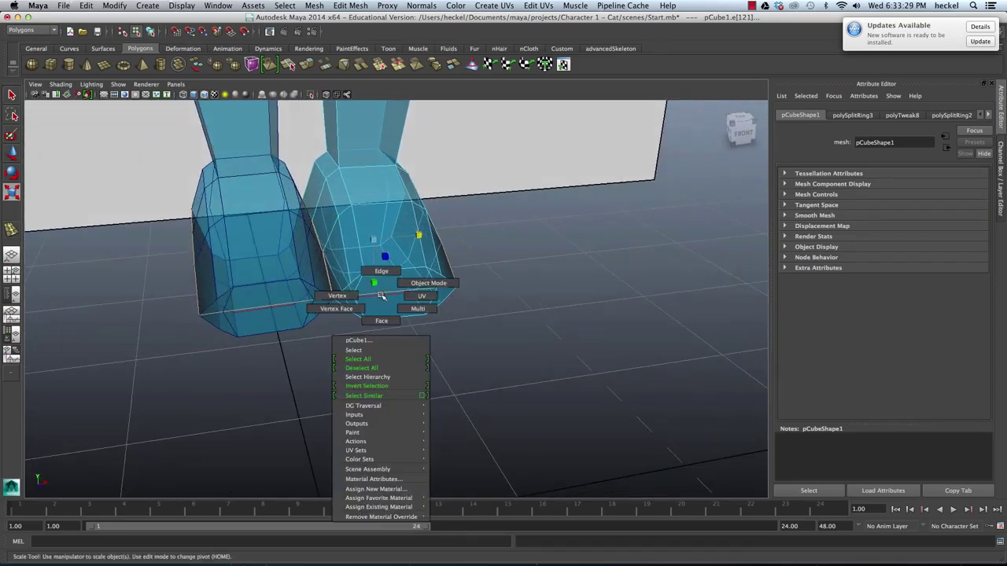
right_click_drag(381, 295, 382, 319)
left_click(425, 292)
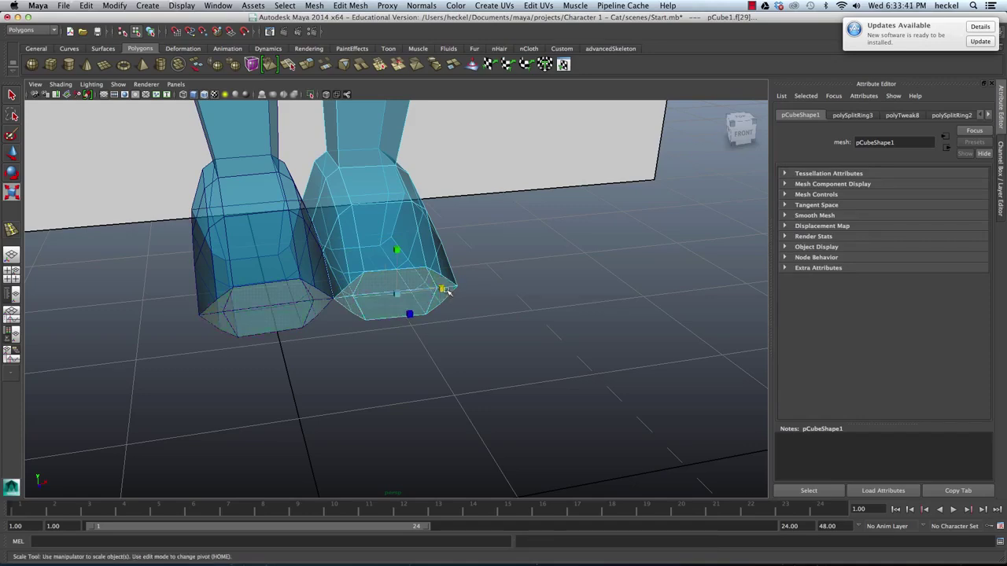
left_click_drag(445, 290, 333, 198)
Select the edges on the inner side of the foot where both feet touch and move them away from the center line
right_click_drag(333, 198, 386, 202, "alt")
middle_click_drag(386, 202, 431, 226, "alt")
left_click_drag(431, 226, 291, 229, "alt")
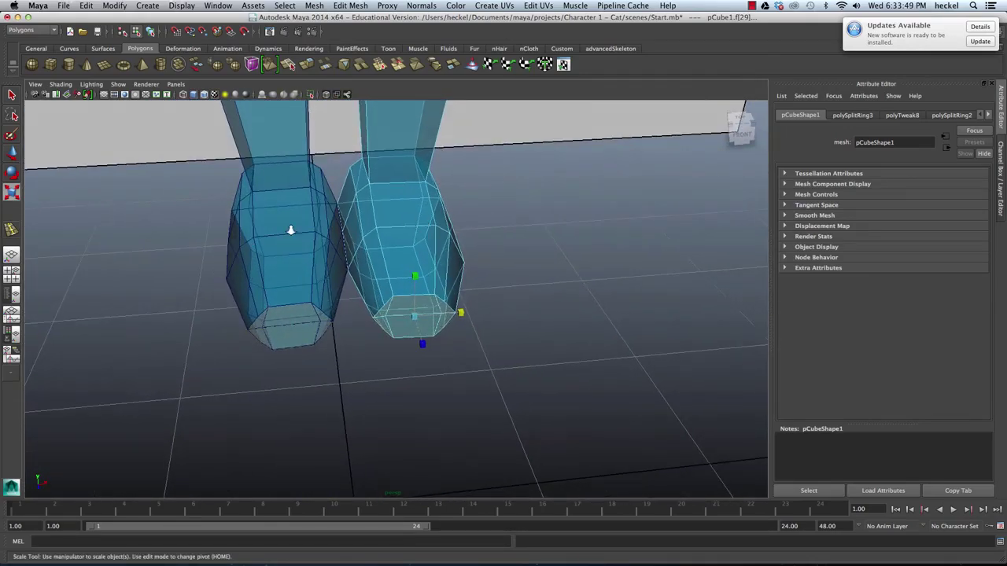
right_click_drag(290, 229, 334, 234, "alt")
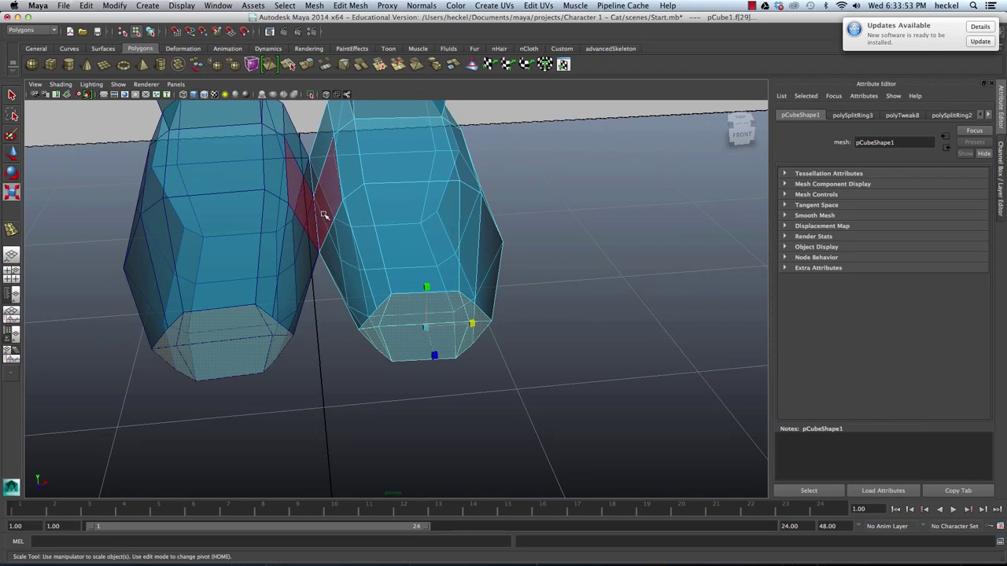
right_click(323, 215)
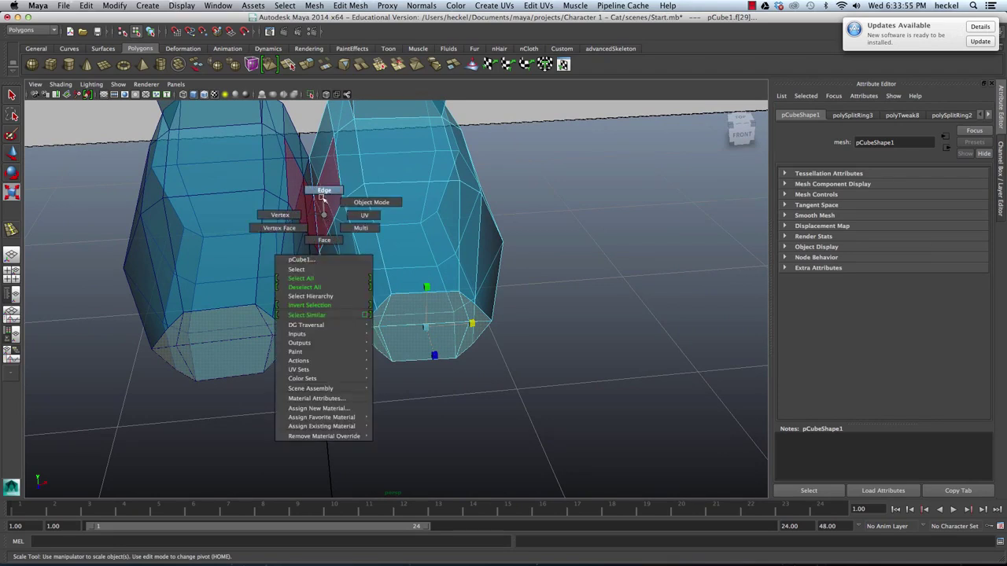
left_click(323, 193)
left_click(313, 214)
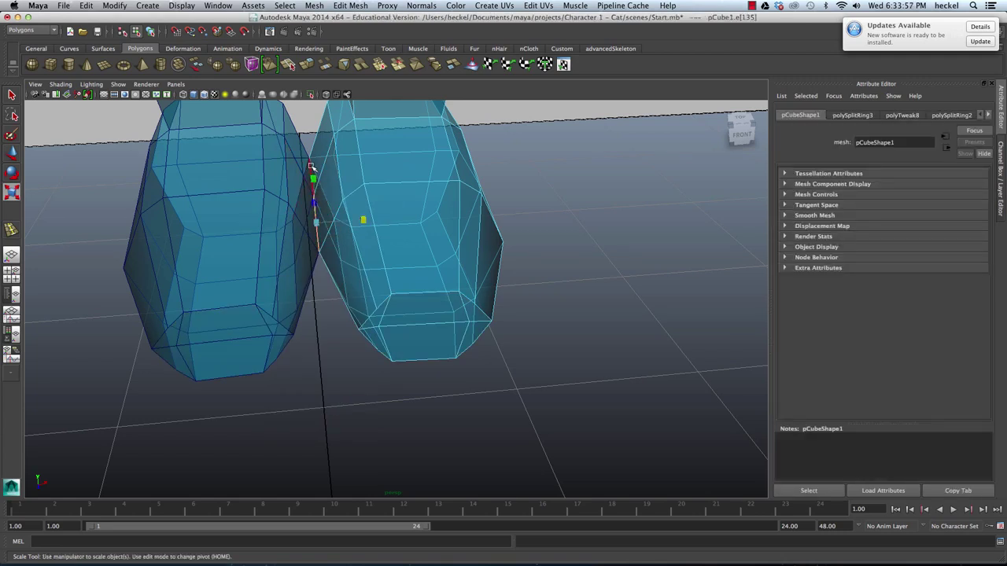
left_click(312, 168)
key("w")
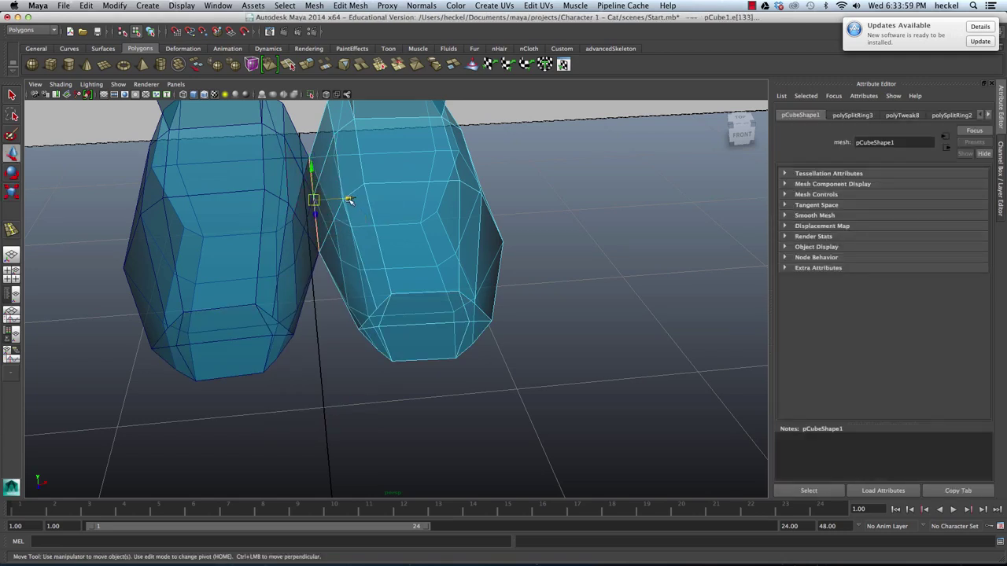
left_click_drag(349, 199, 350, 201)
scroll(501, 219, "down", 3)
left_click_drag(499, 266, 508, 234, "alt")
left_click(542, 262)
Move the toe's middle horizontal edge forward and scale its width to round the tip of the foot
left_click_drag(519, 329, 353, 268, "alt")
left_click(353, 268)
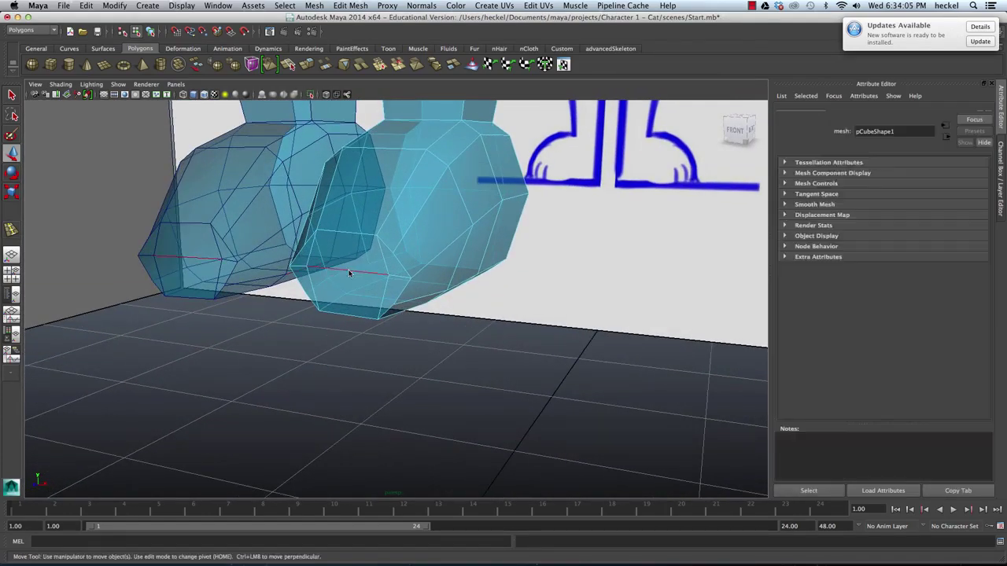
left_click_drag(411, 249, 333, 388, "alt")
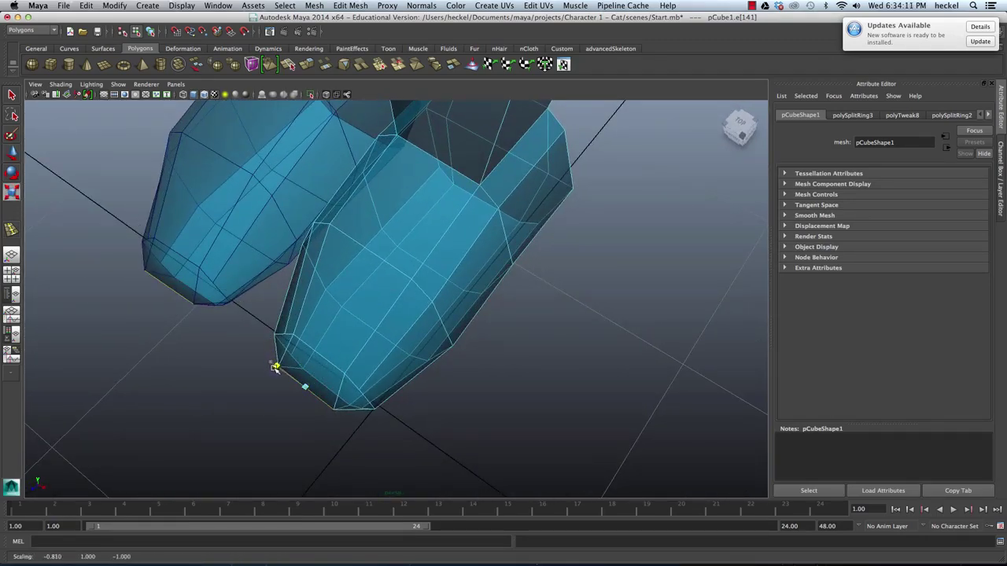
left_click_drag(277, 371, 425, 240, "alt")
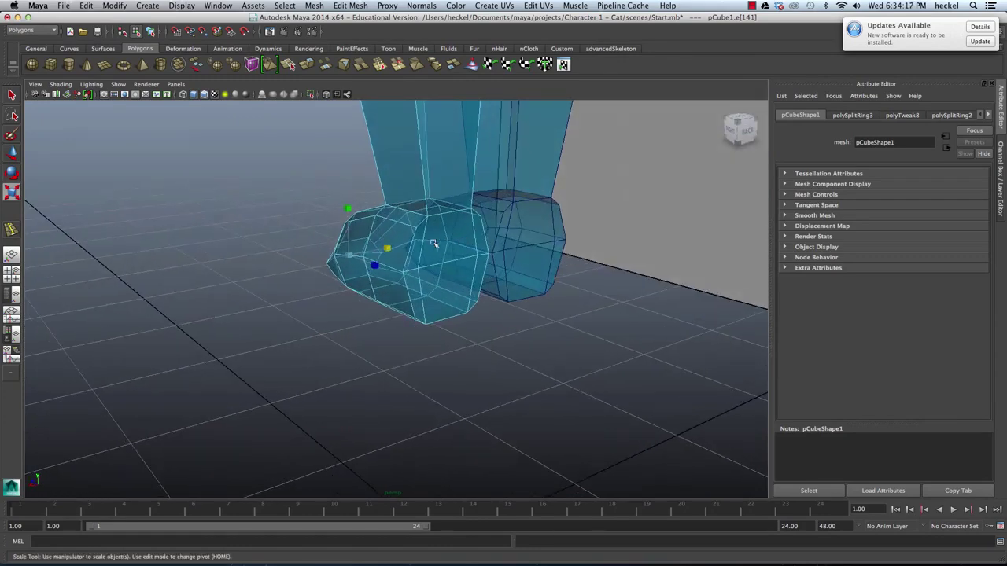
Extrude the faces on the back of the heel backward by 0.076 and scale the extruded faces to 0.317
right_click(427, 245)
right_click_drag(427, 244, 429, 267)
left_click(449, 249)
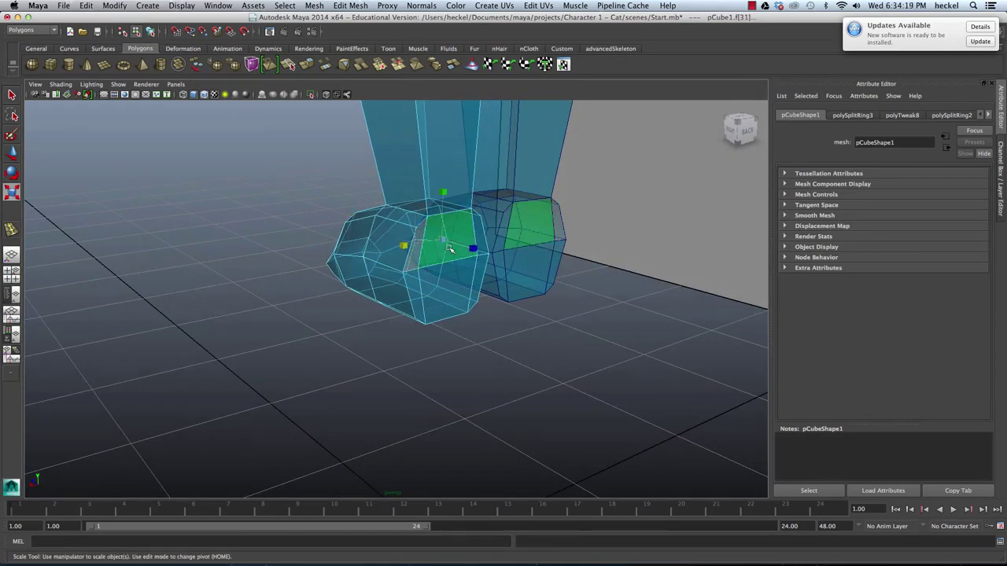
left_click(431, 290)
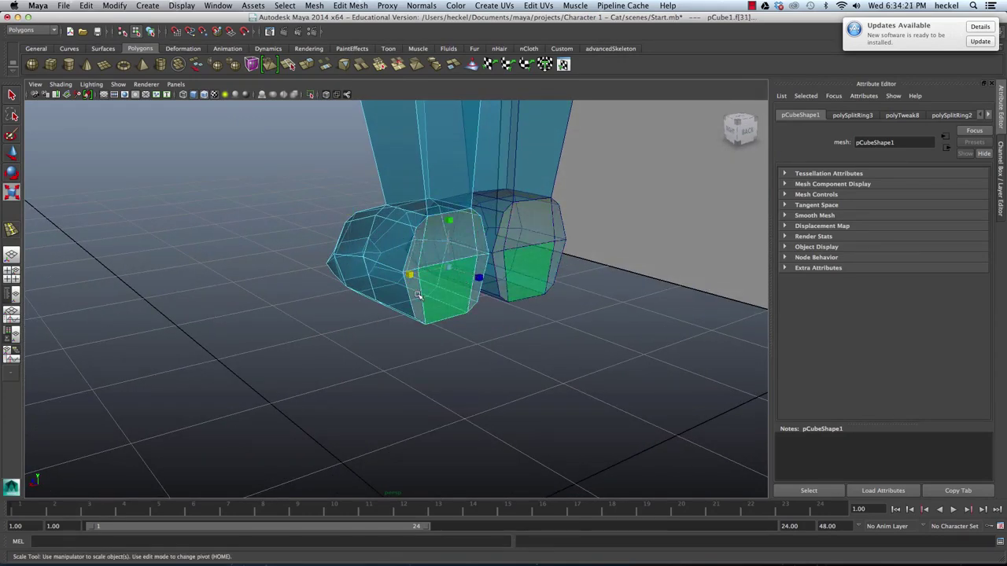
left_click_drag(418, 295, 437, 199, "alt")
left_click(305, 67)
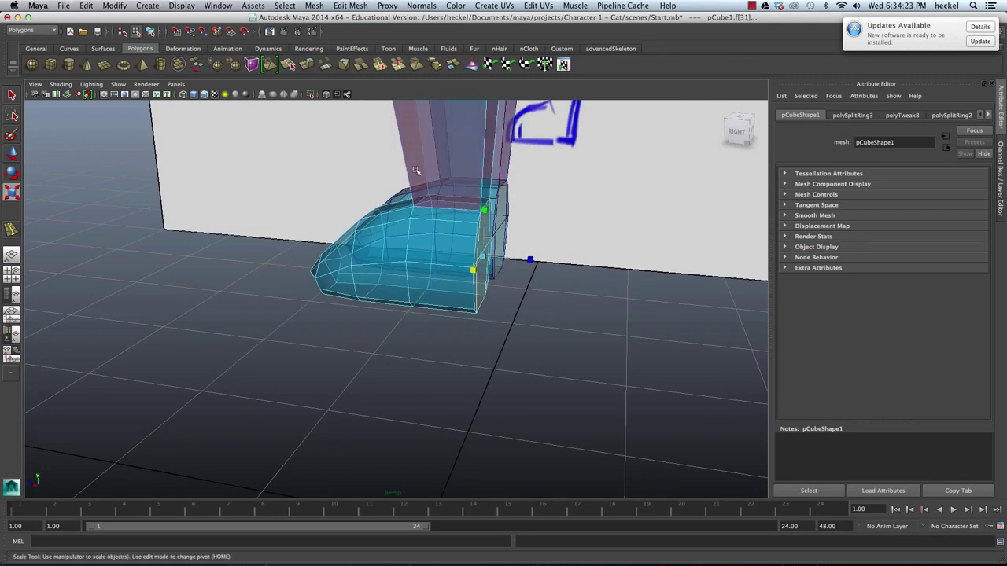
left_click_drag(519, 232, 537, 235)
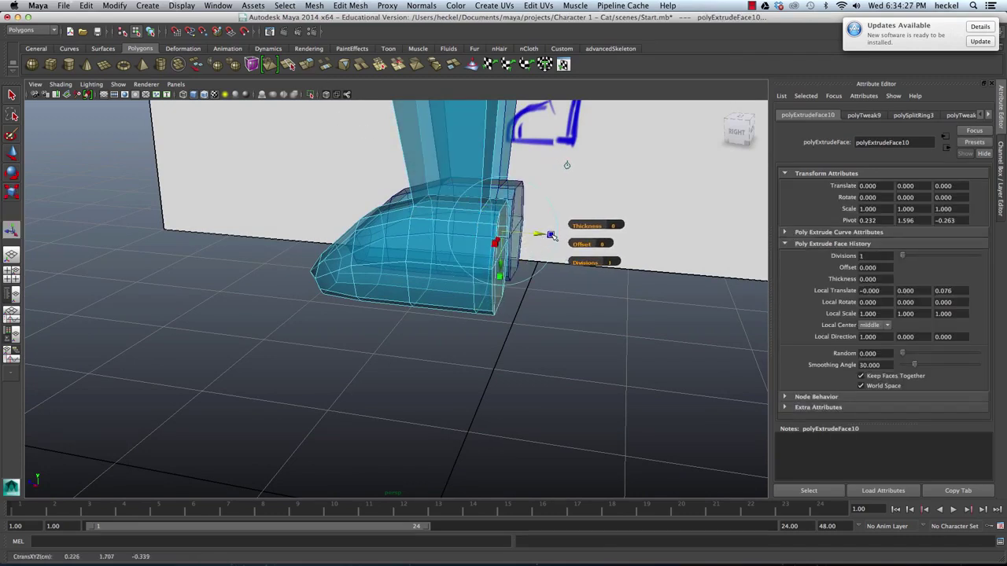
left_click_drag(543, 234, 449, 258, "alt")
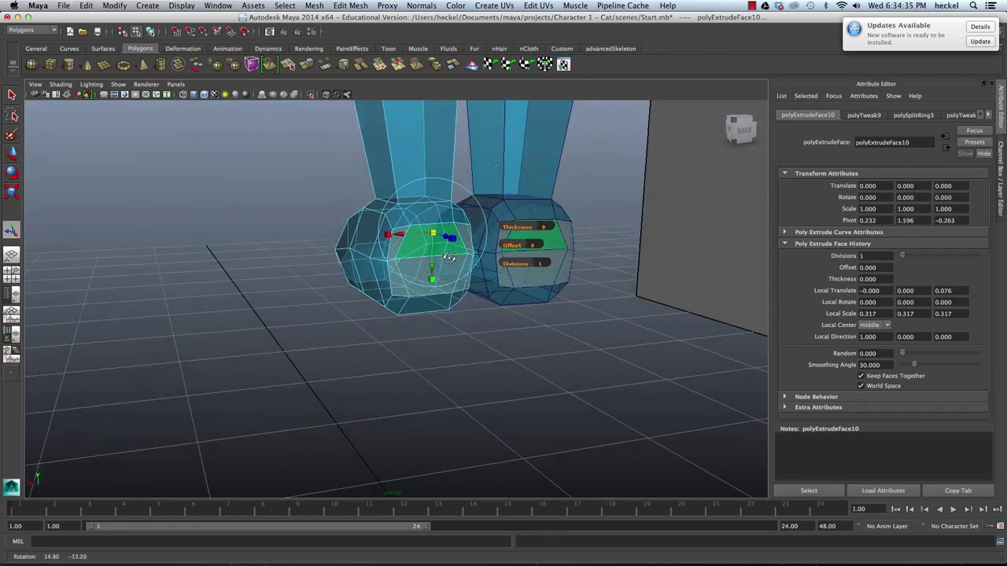
left_click(476, 318)
Scale the width of the middle horizontal edge across the back of the heel
right_click_drag(421, 260, 419, 239)
double_click(428, 258)
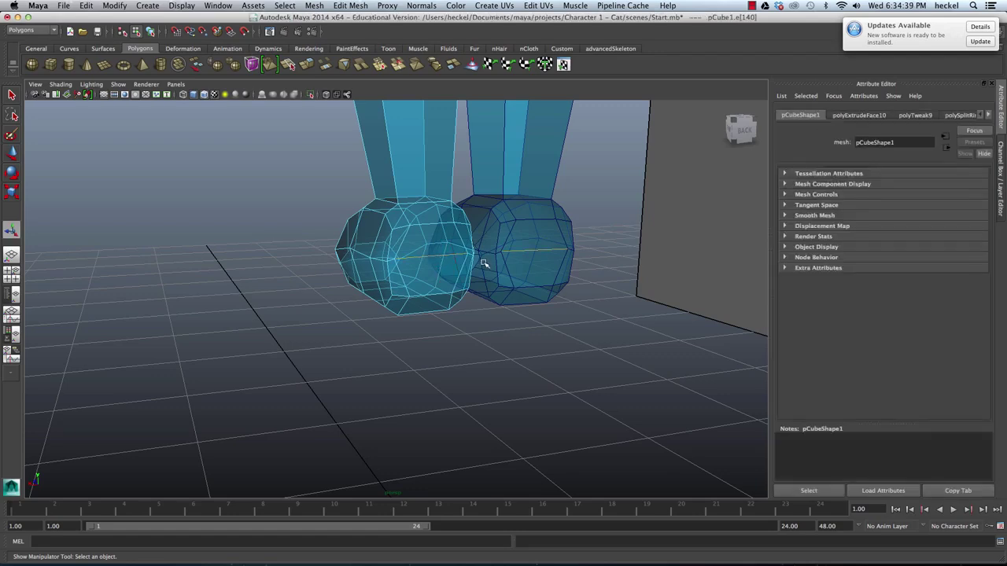
left_click_drag(396, 262, 501, 247)
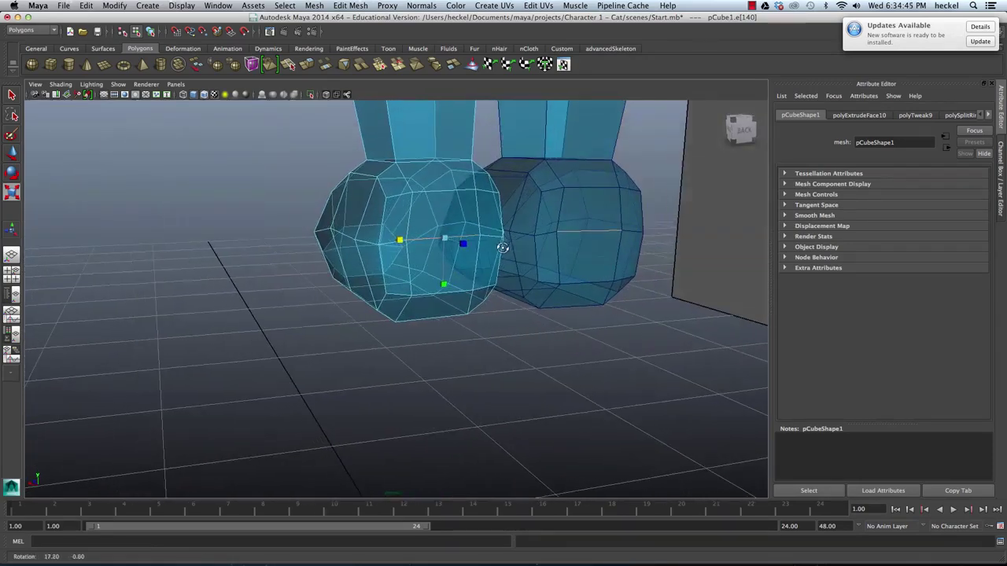
Select the four corner vertices on the back of the heel and scale them closer together
right_click_drag(389, 199, 387, 200)
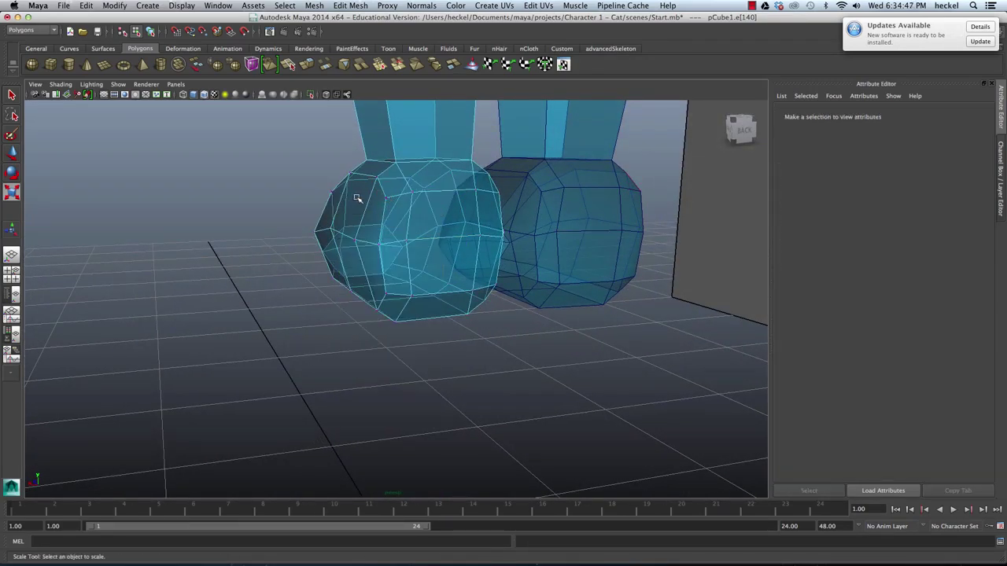
left_click(500, 194)
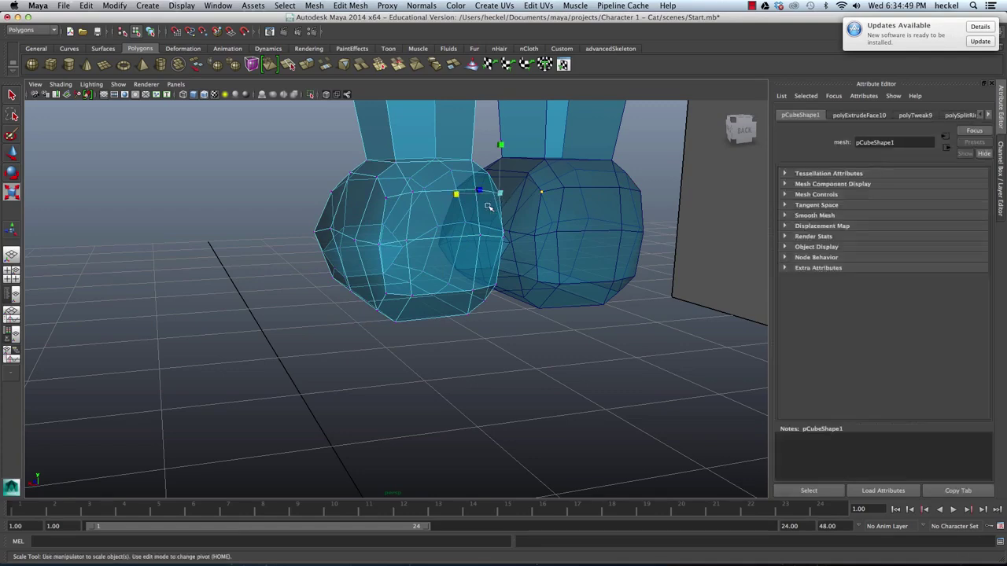
left_click(386, 198, "shift")
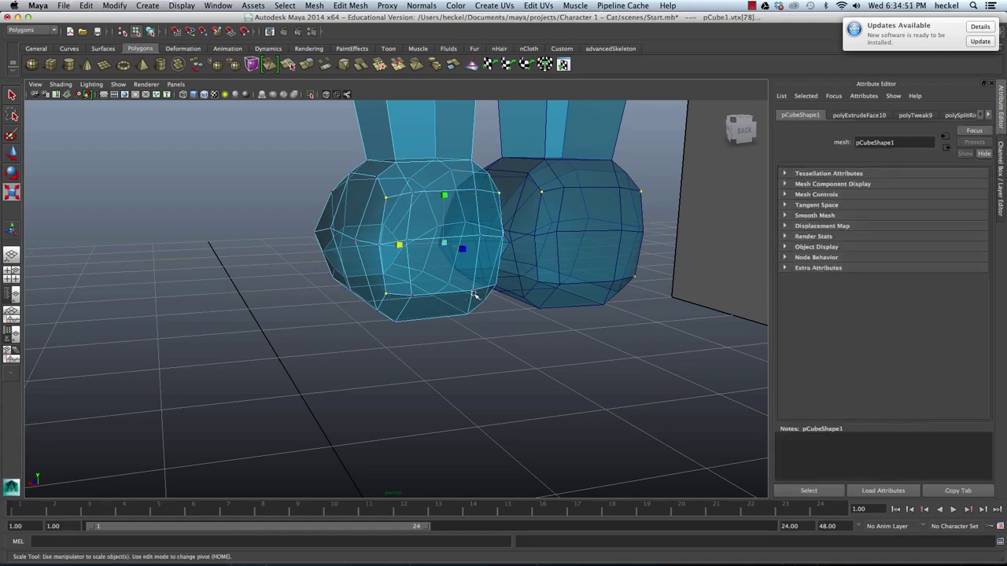
left_click_drag(496, 287, 548, 244, "alt")
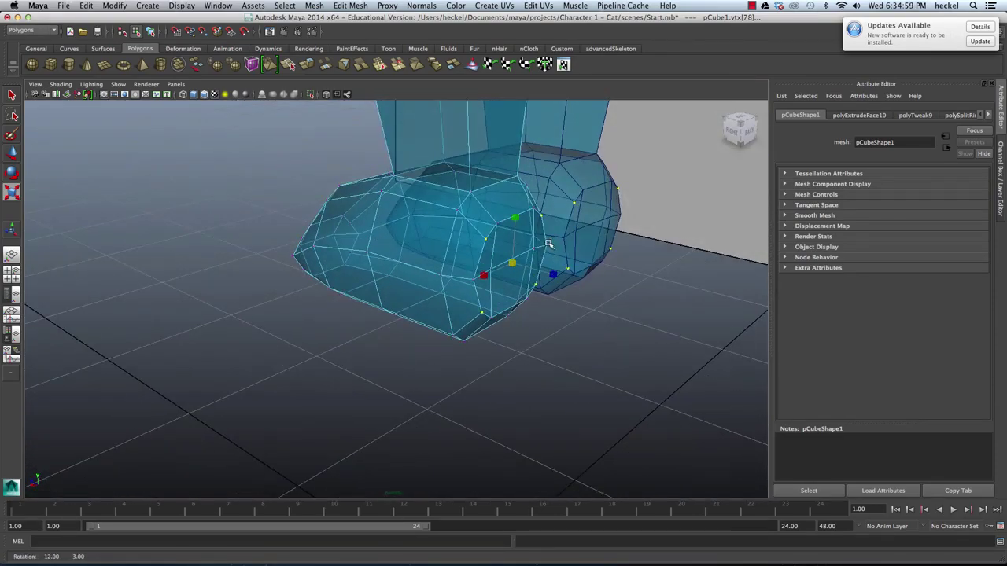
Move the heel's middle horizontal edge slightly backward to round the back of the foot
right_click_drag(526, 258, 526, 231)
left_click(527, 254)
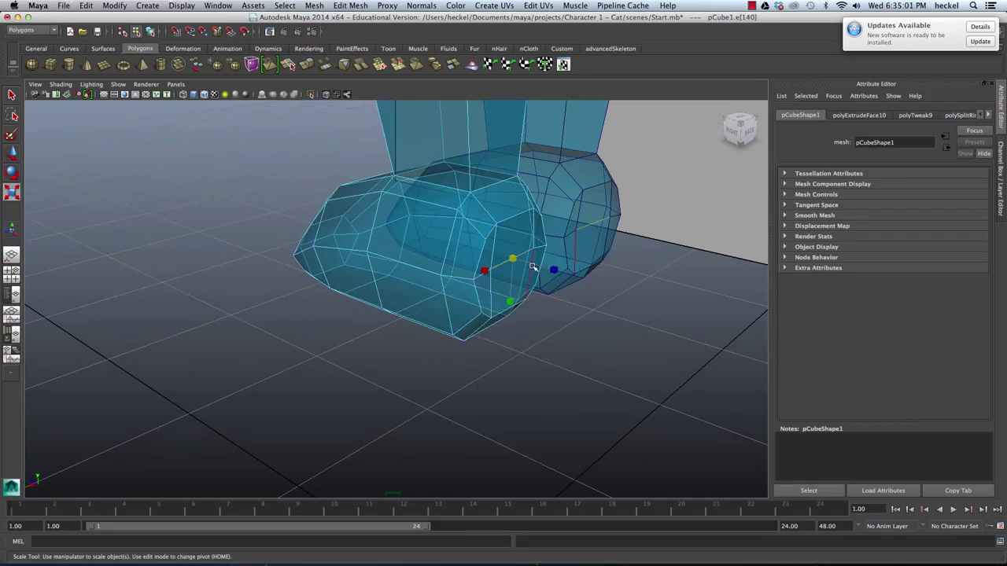
key("w")
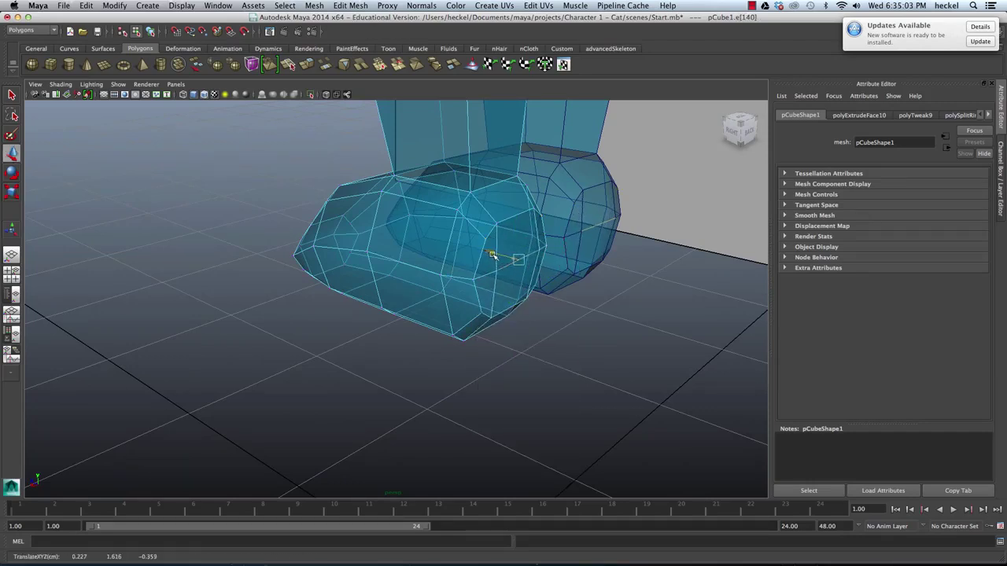
left_click(611, 319)
Examine the whole body, legs and feet in perspective against the front and side reference drawings
mouse_move(611, 319)
left_mouse_down("alt")
mouse_move(574, 321)
mouse_move(586, 306)
mouse_move(627, 320)
mouse_move(442, 276)
mouse_move(449, 263)
mouse_move(412, 247)
mouse_move(429, 253)
mouse_move(421, 247)
left_mouse_up("alt")
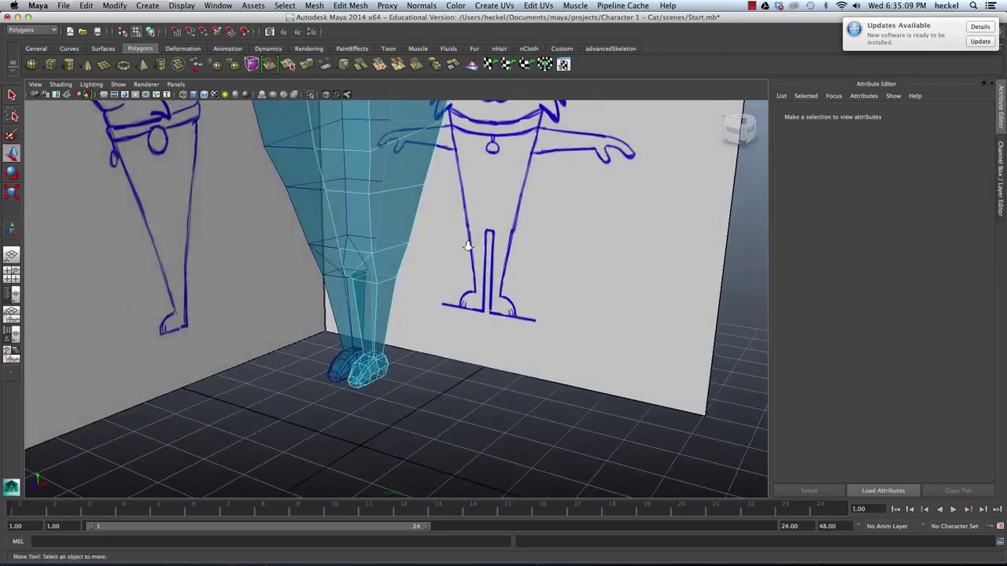
right_click_drag(467, 243, 435, 247, "alt")
mouse_move(435, 247)
middle_mouse_down("alt")
mouse_move(449, 294)
mouse_move(480, 332)
middle_mouse_up("alt")
right_click_drag(479, 332, 480, 307, "alt")
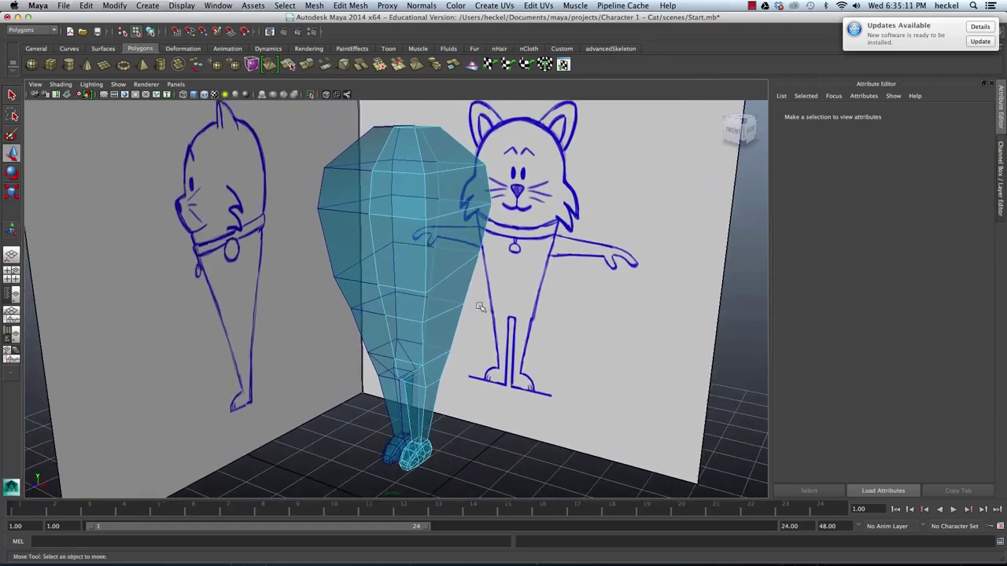
right_click_drag(508, 221, 479, 206, "alt")
mouse_move(480, 206)
left_mouse_down("alt")
mouse_move(429, 218)
mouse_move(470, 219)
left_mouse_up("alt")
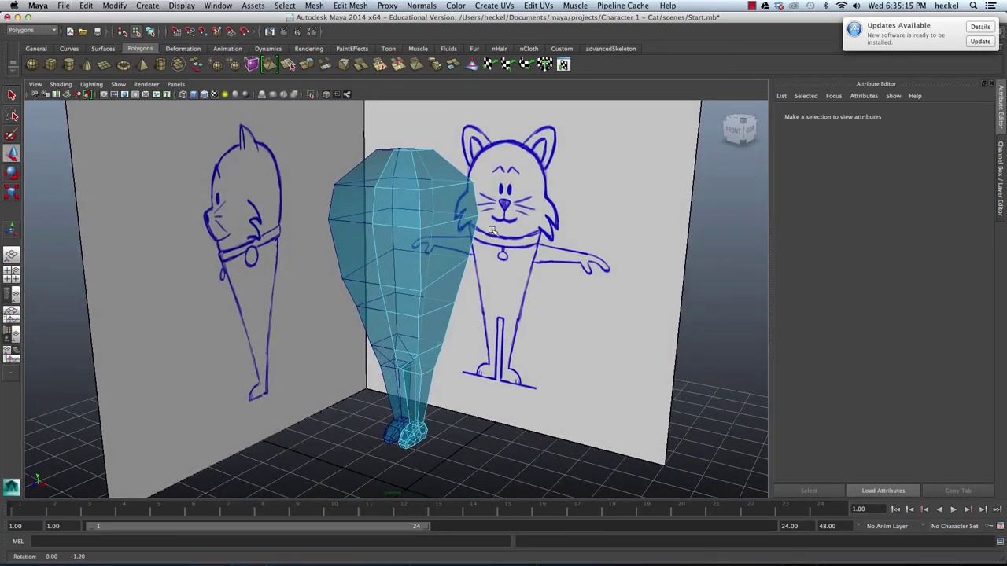
right_click_drag(470, 218, 470, 217, "alt")
left_click_drag(469, 218, 478, 229, "alt")
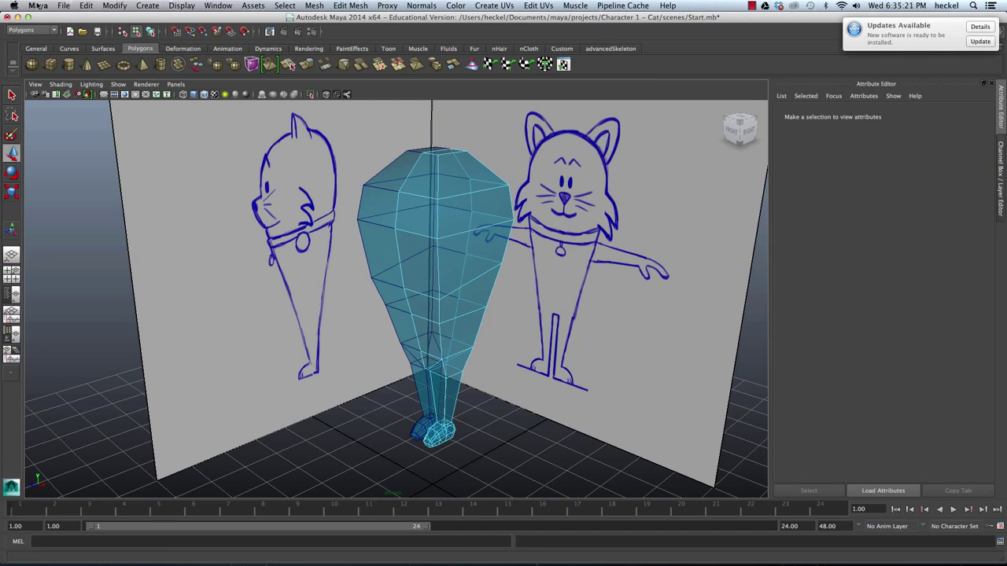
Save the scene as a new Maya Binary file named Stage01 in the project's scenes folder
left_click(62, 5)
left_click(82, 59)
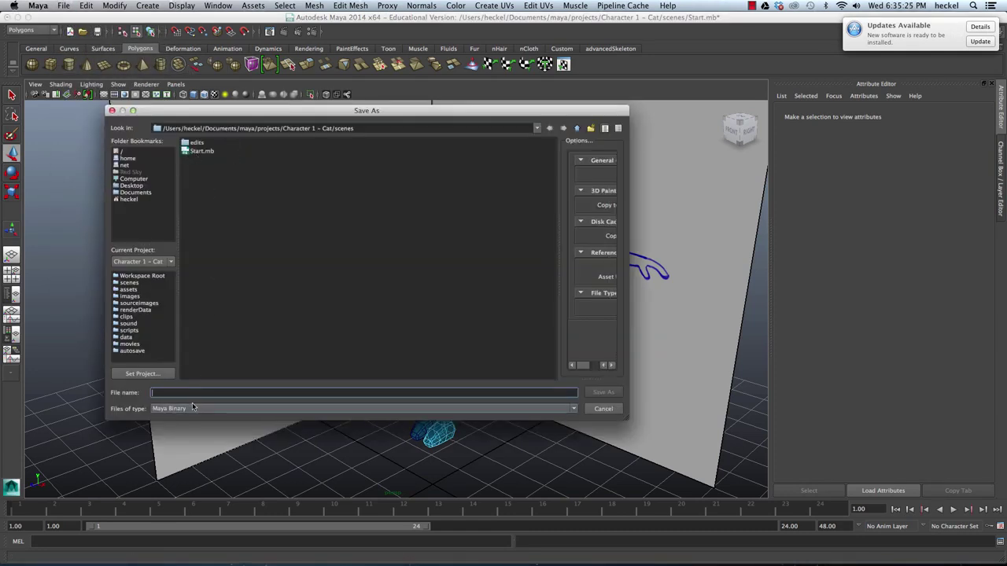
type("Stage01")
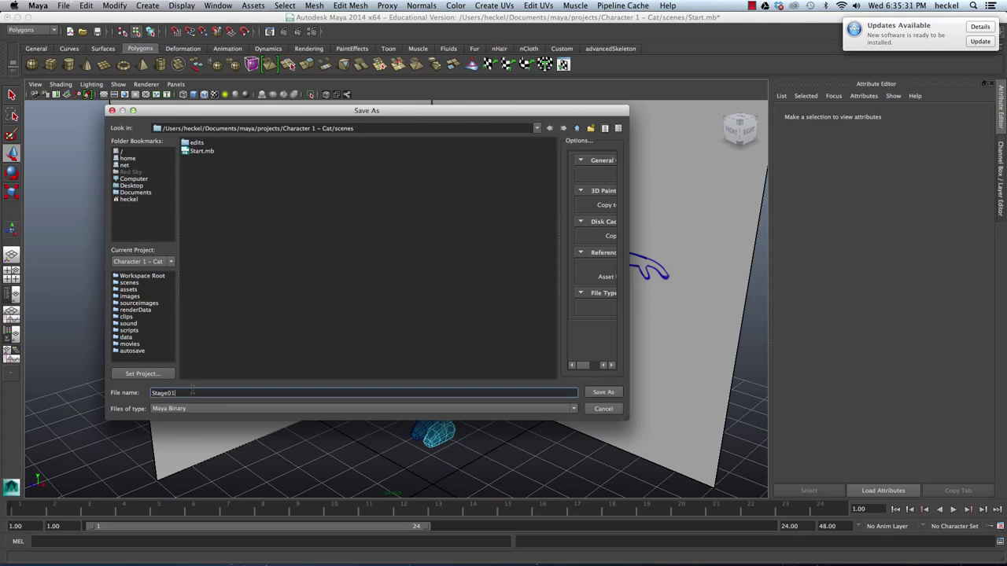
left_click(598, 392)
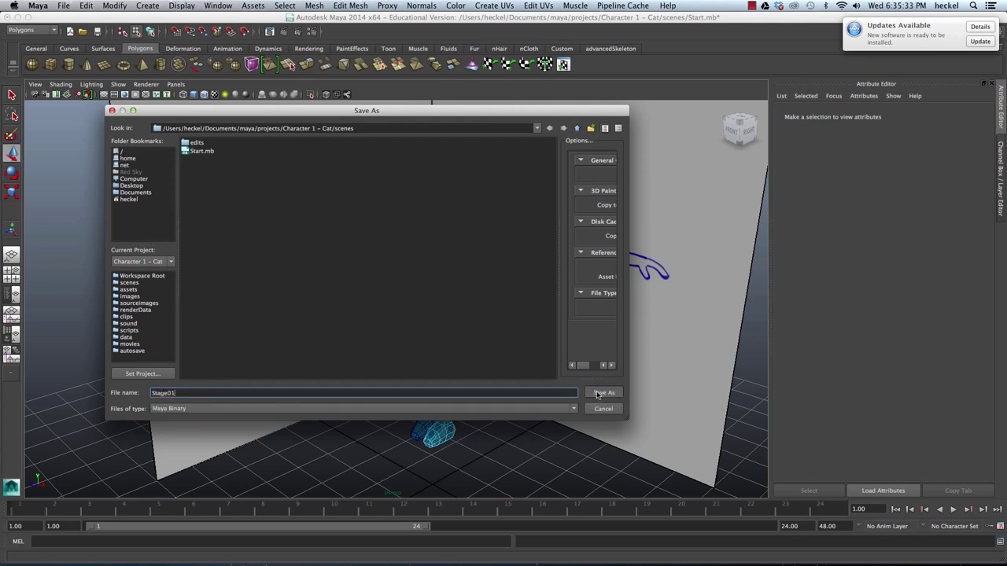